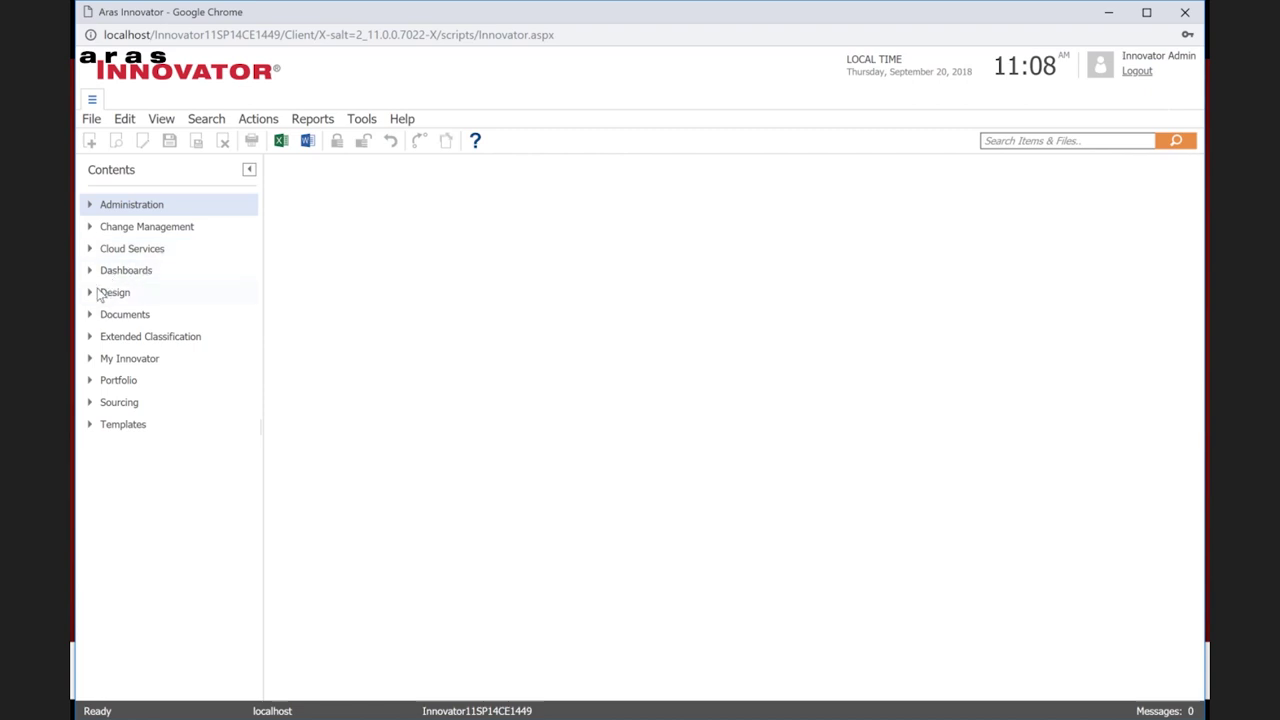
Search the design parts using the existing *29 part number filter and open the LCD Backlight, White part MP3729
{"action": "left_click", "coordinate": [115, 292]}
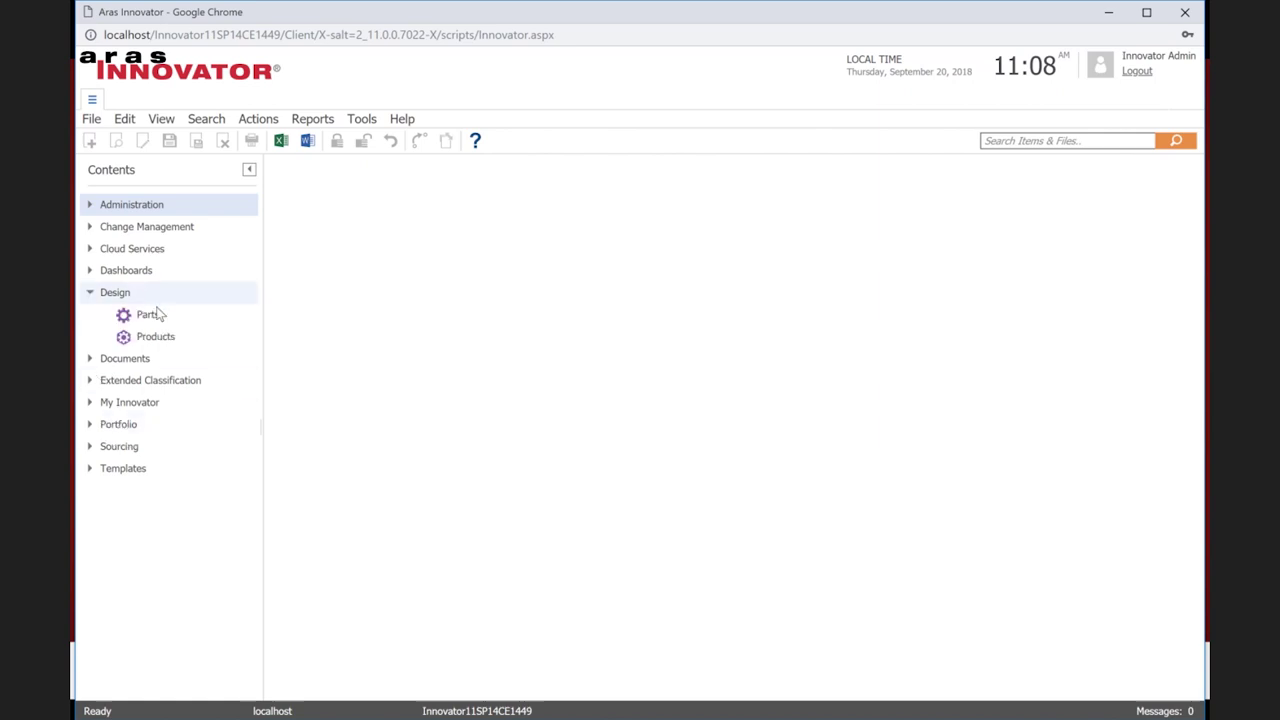
{"action": "left_click", "coordinate": [148, 316]}
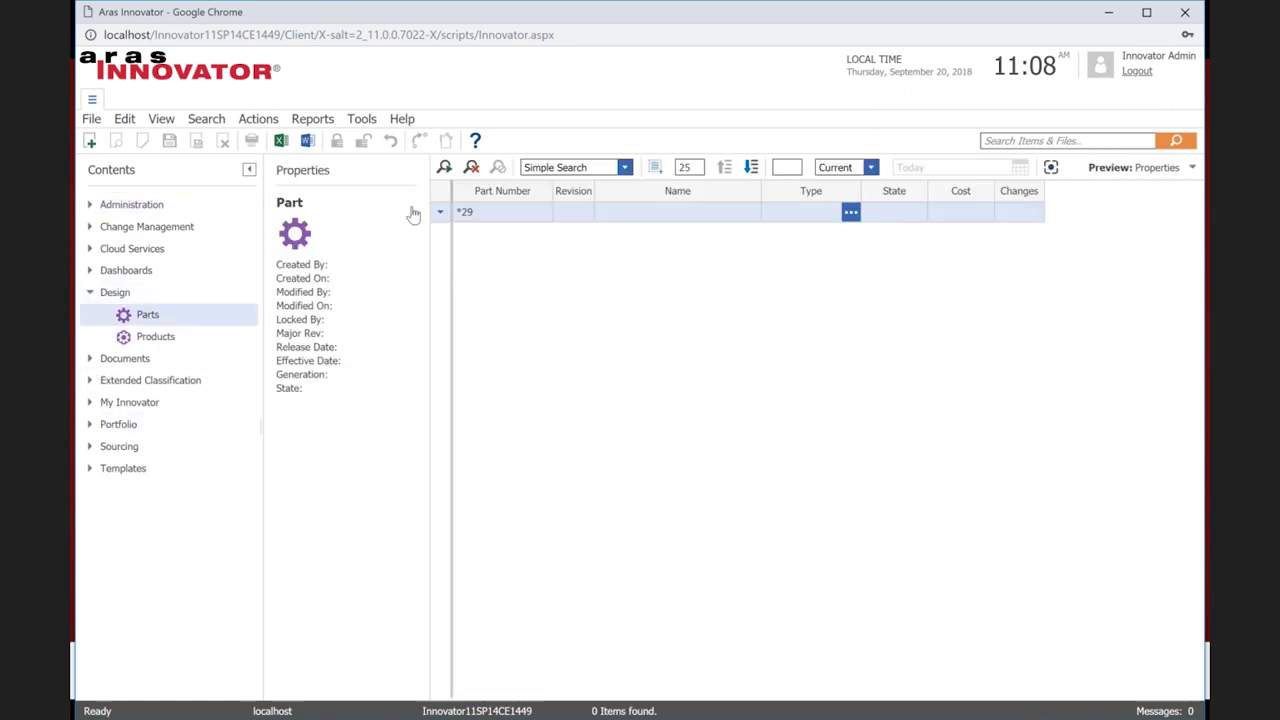
{"action": "left_click", "coordinate": [446, 170]}
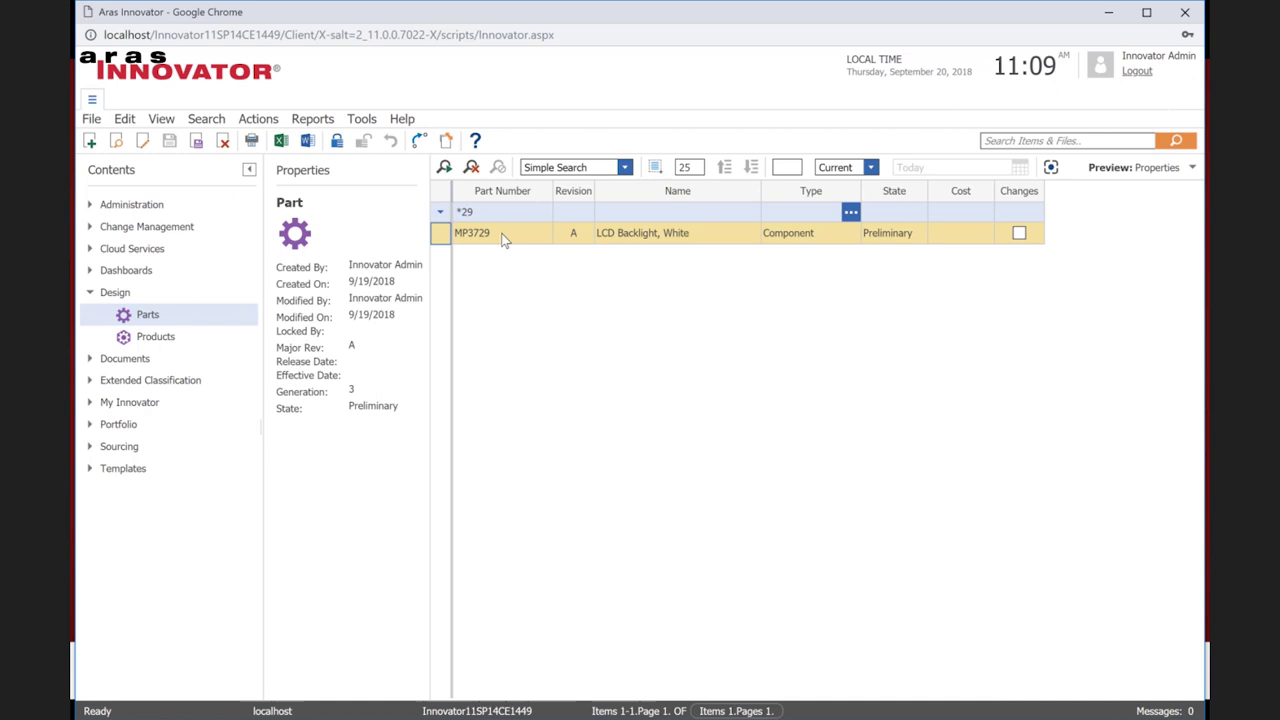
{"action": "left_click", "coordinate": [670, 235]}
{"action": "right_click", "coordinate": [670, 236]}
{"action": "left_click", "coordinate": [640, 245]}
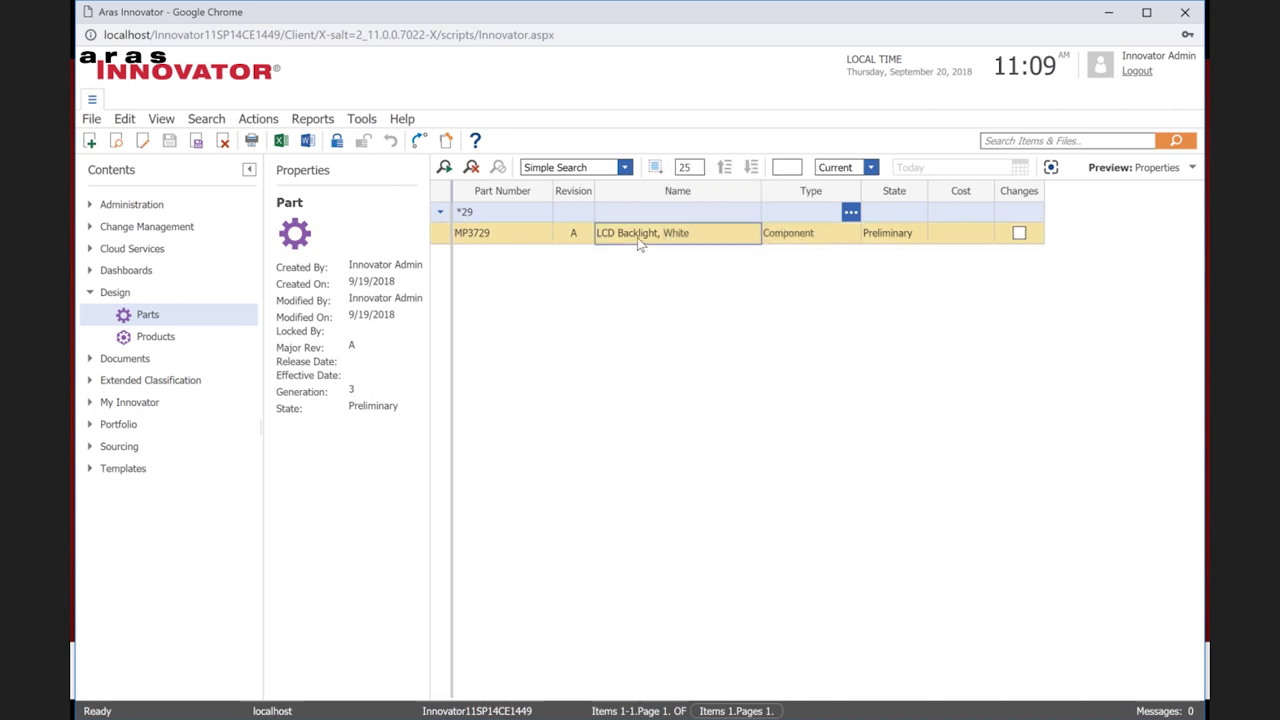
{"action": "double_click", "coordinate": [640, 245]}
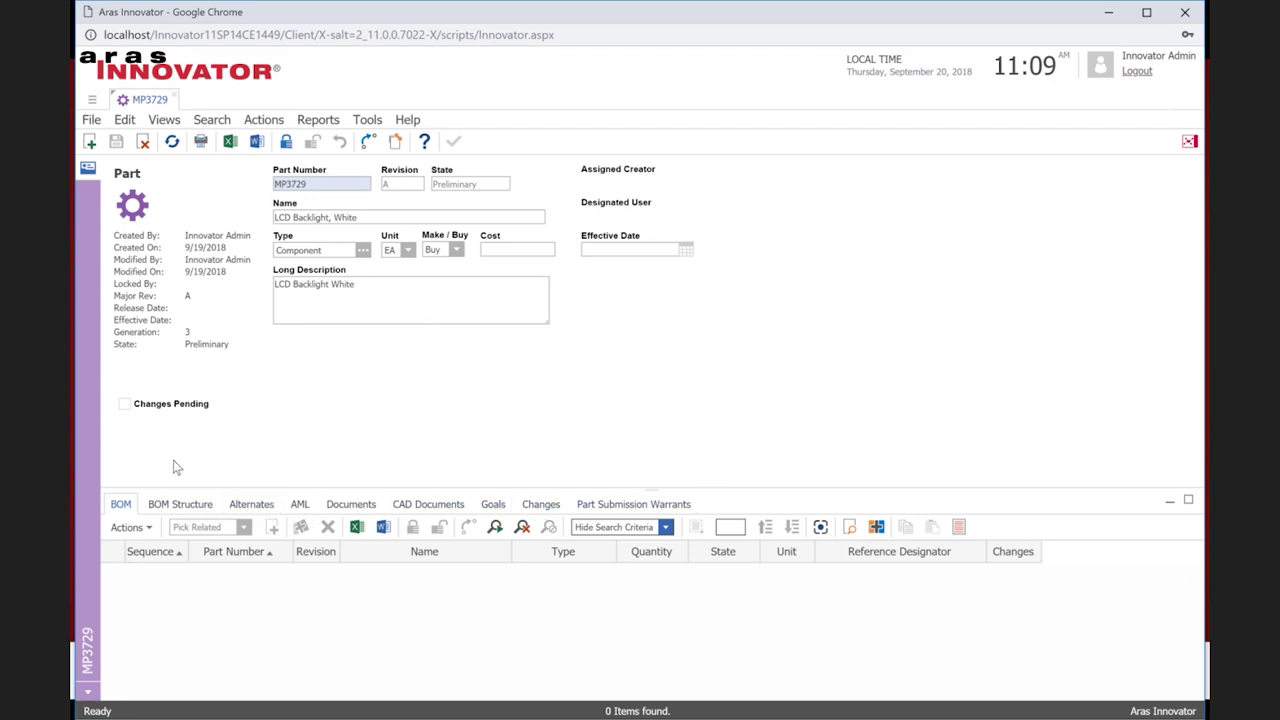
Show the part's approved manufacturer list (AML) and open manufacturer part MCL-N6WT-B-NW-P for viewing
{"action": "left_click", "coordinate": [298, 505]}
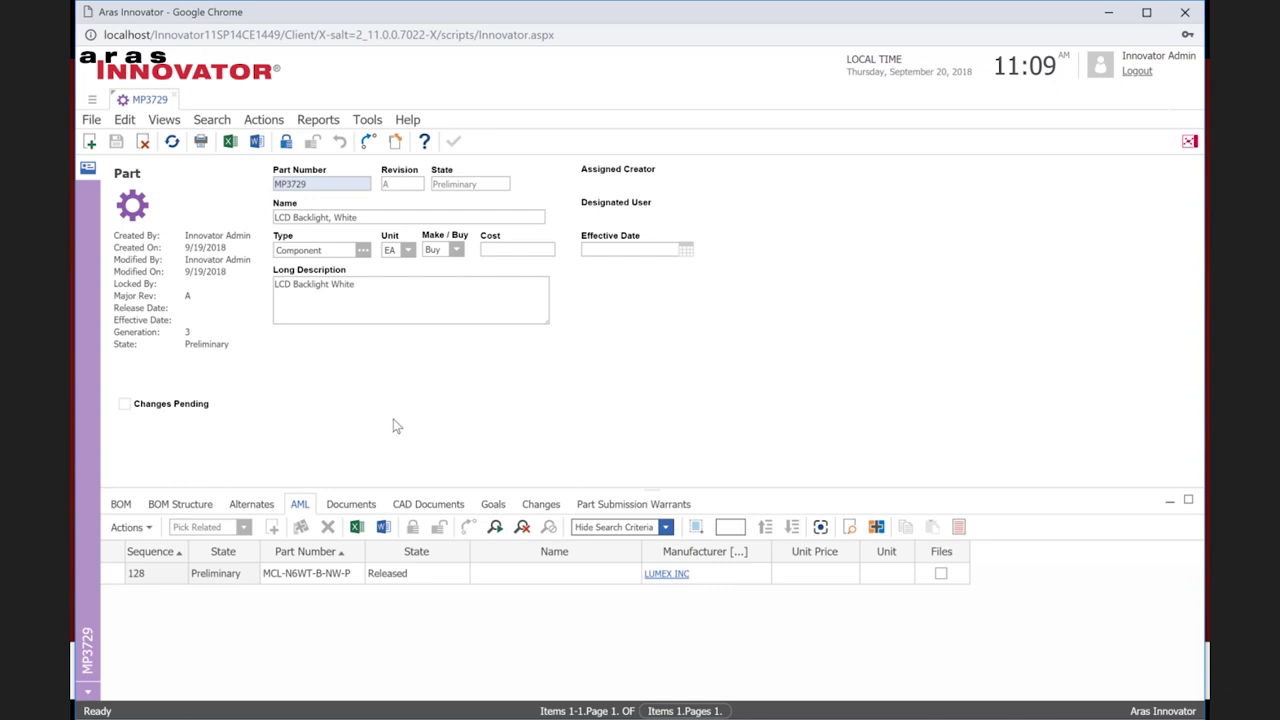
{"action": "left_click", "coordinate": [406, 579]}
{"action": "left_click", "coordinate": [412, 573]}
{"action": "right_click", "coordinate": [412, 573]}
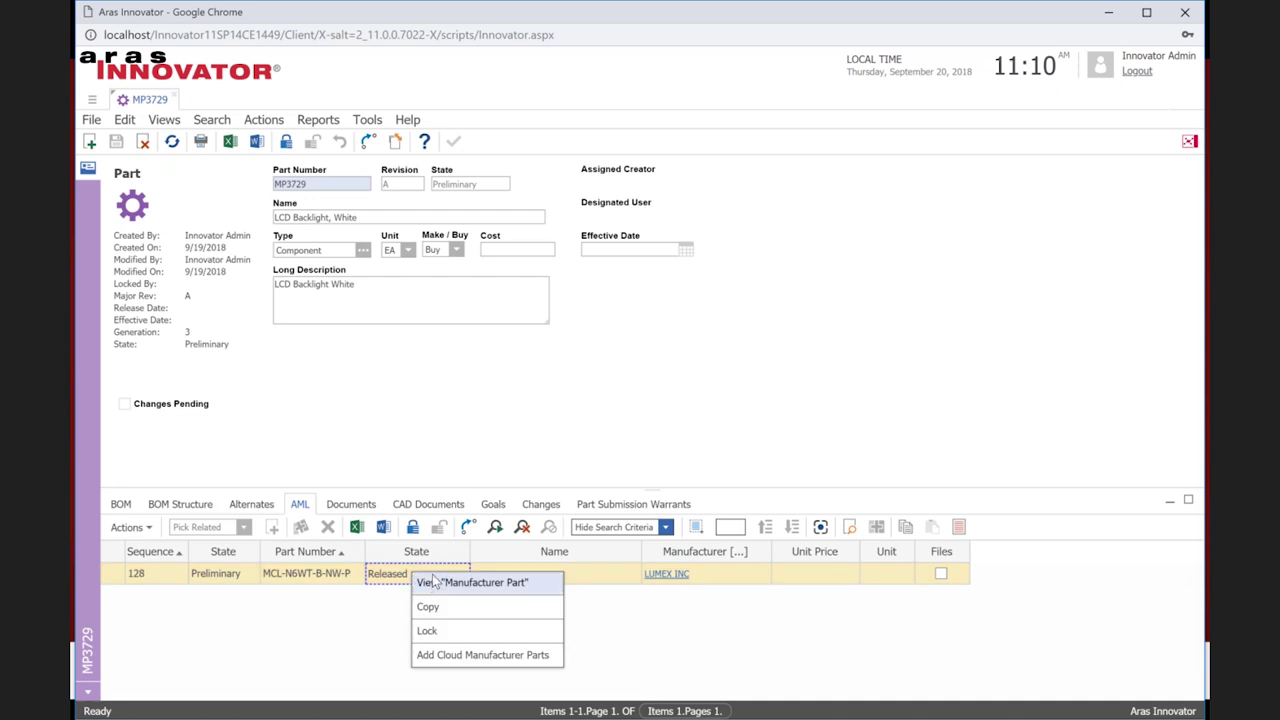
{"action": "left_click", "coordinate": [436, 584]}
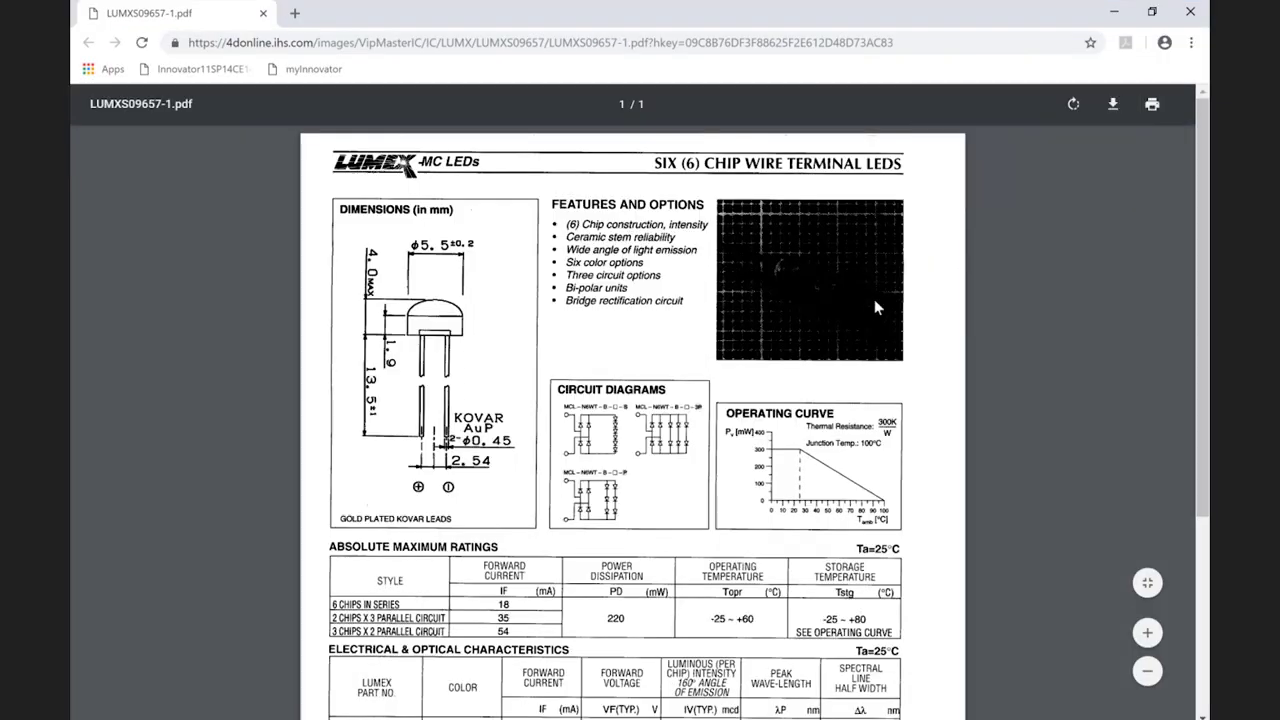
Review the dimensions, maximum ratings and electrical characteristics in the Lumex datasheet, and close the datasheet
{"action": "scroll", "coordinate": [880, 326], "scroll_direction": "down", "scroll_amount": 3}
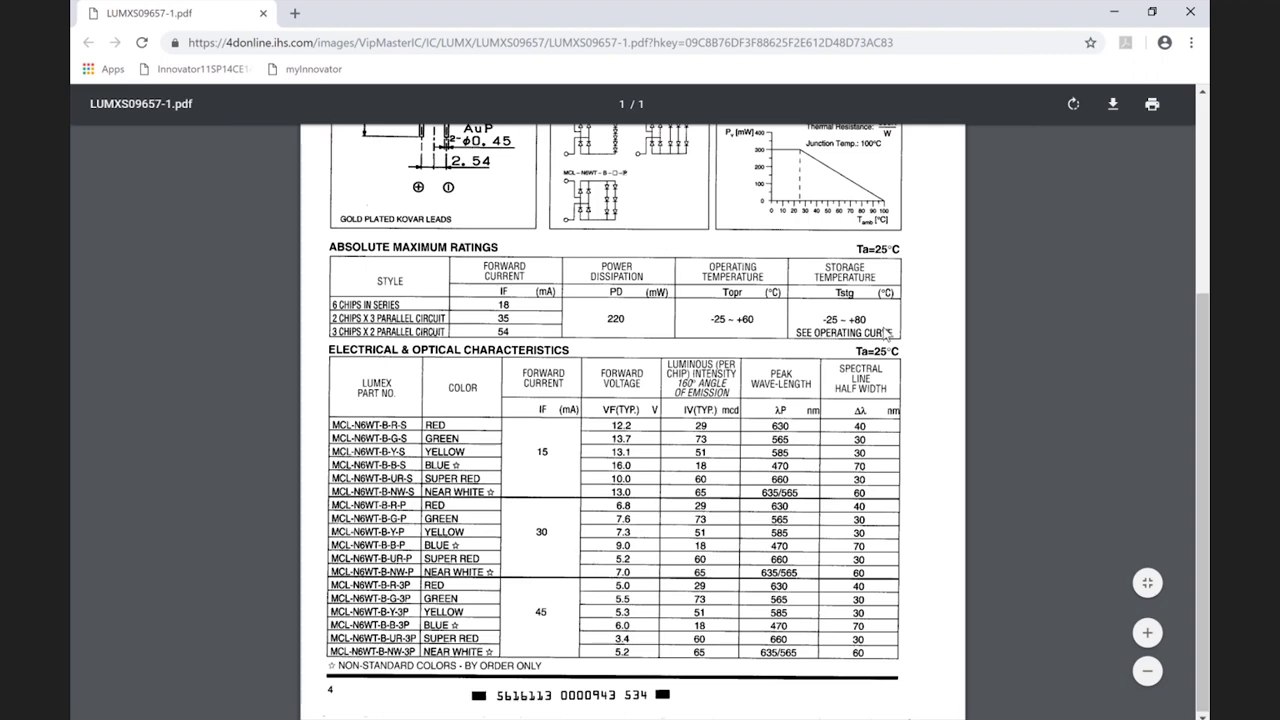
{"action": "scroll", "coordinate": [886, 334], "scroll_direction": "up", "scroll_amount": 3}
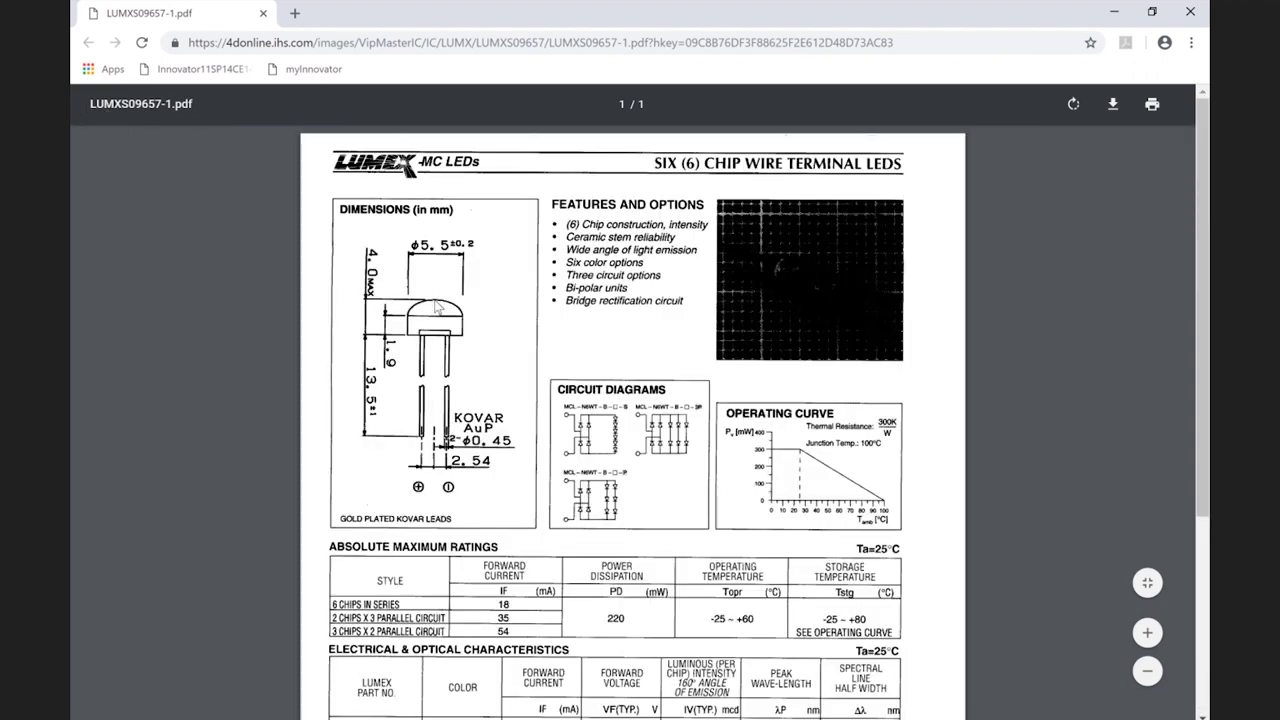
{"action": "scroll", "coordinate": [600, 362], "scroll_direction": "down", "scroll_amount": 3}
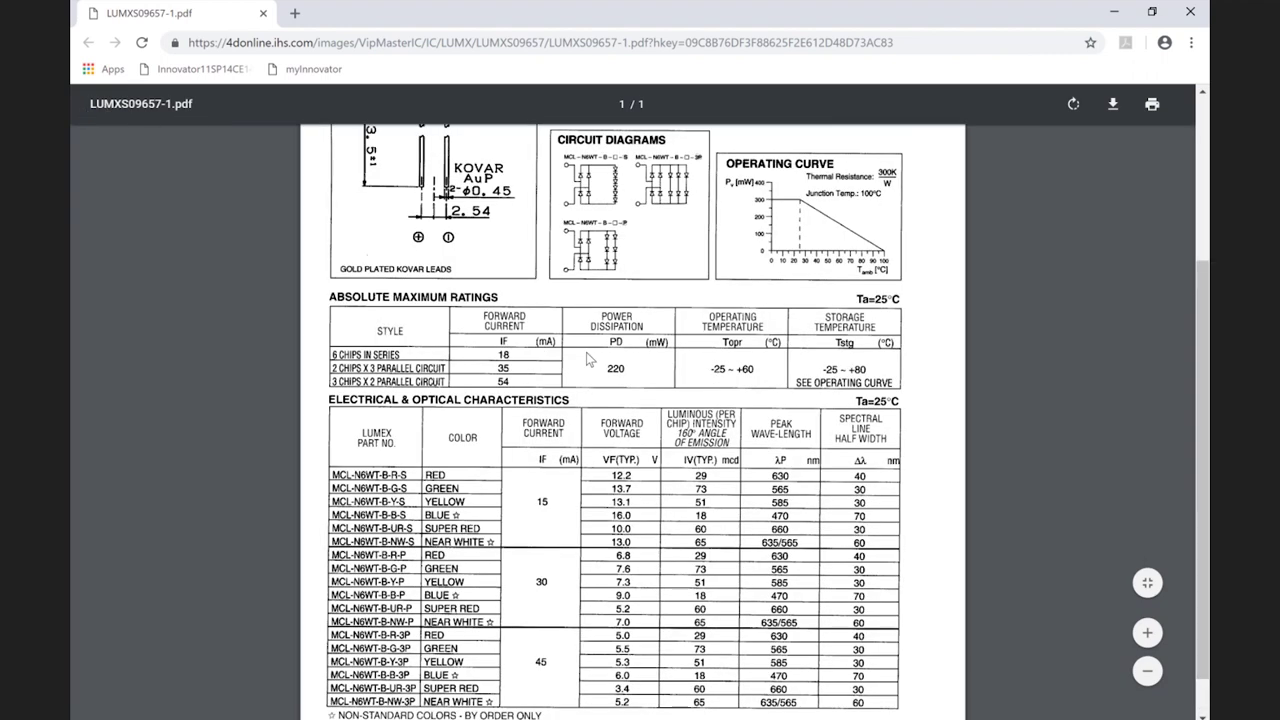
{"action": "scroll", "coordinate": [636, 326], "scroll_direction": "down", "scroll_amount": 1}
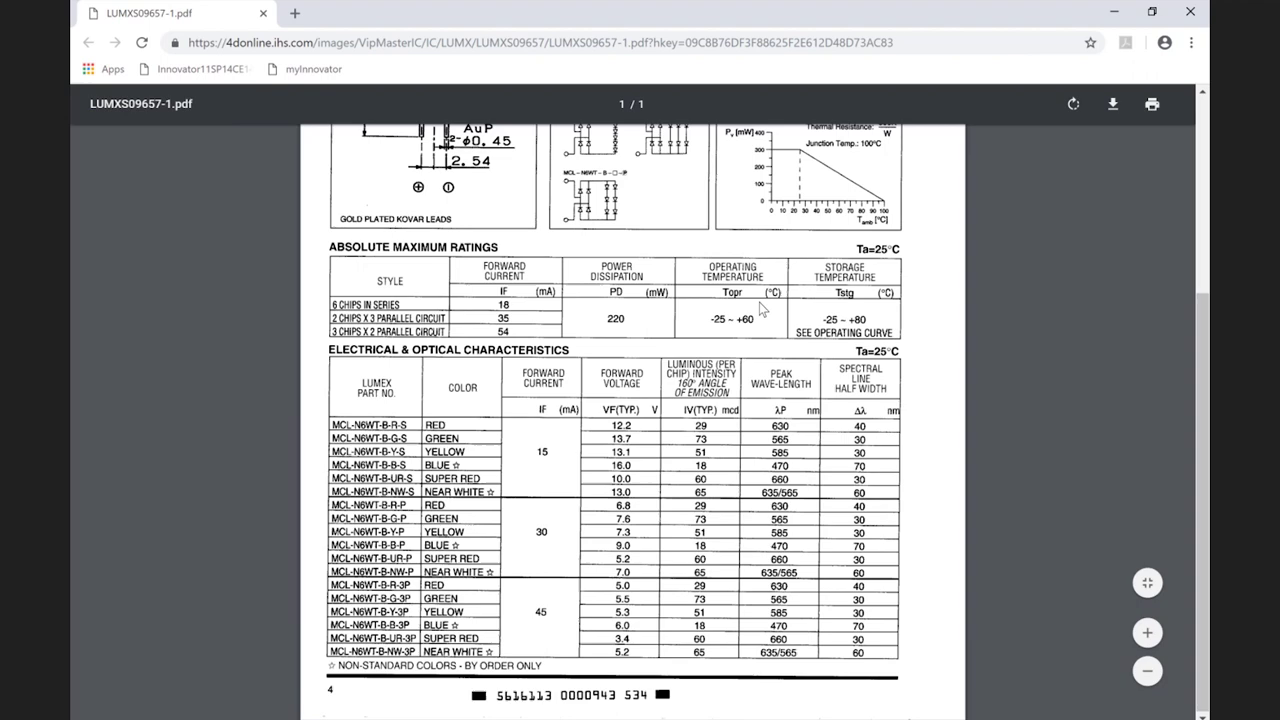
{"action": "scroll", "coordinate": [760, 309], "scroll_direction": "up", "scroll_amount": 1}
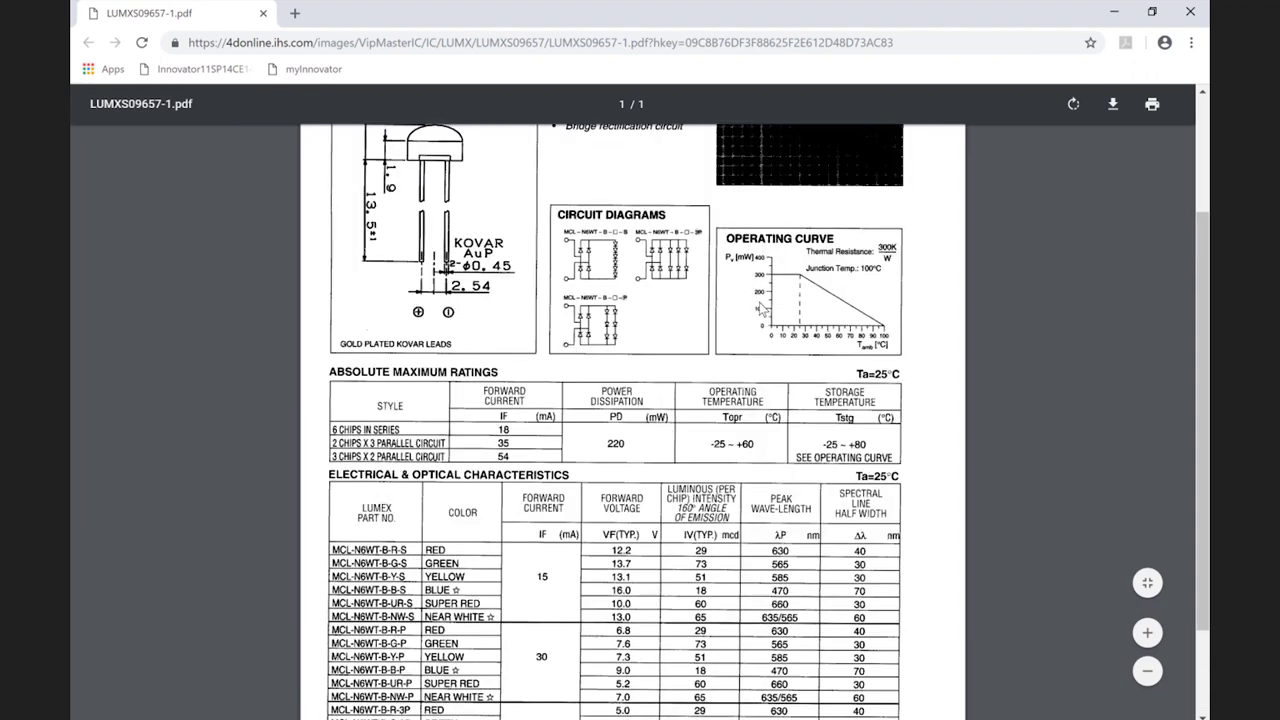
{"action": "left_click", "coordinate": [1190, 12]}
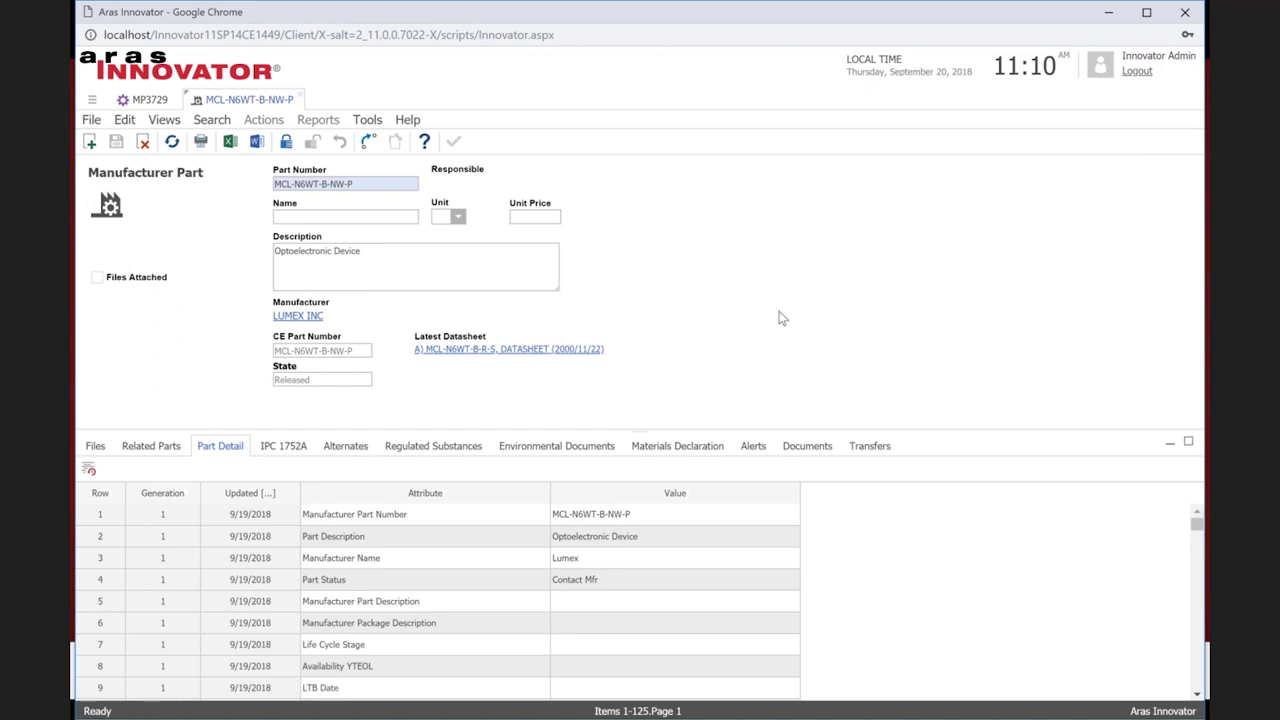
Examine the manufacturer part's linked documents and its part detail attributes, and close the manufacturer part
{"action": "left_click", "coordinate": [810, 450]}
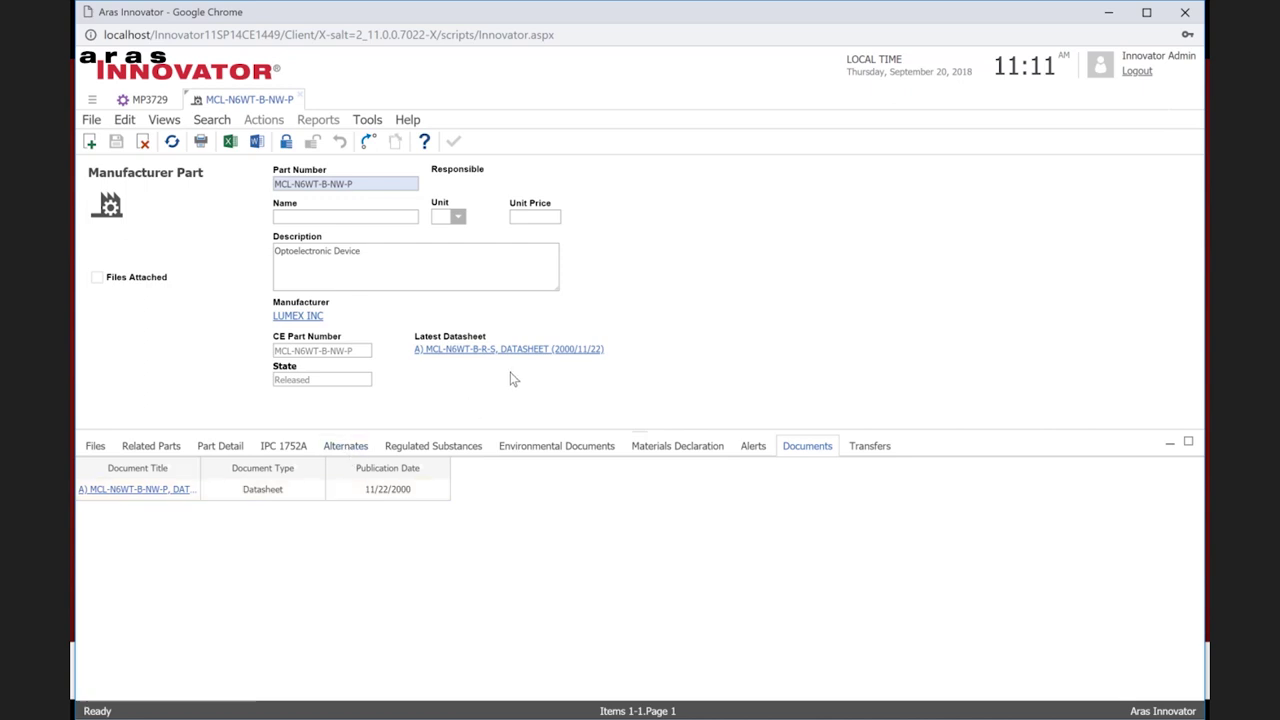
{"action": "left_click", "coordinate": [220, 455]}
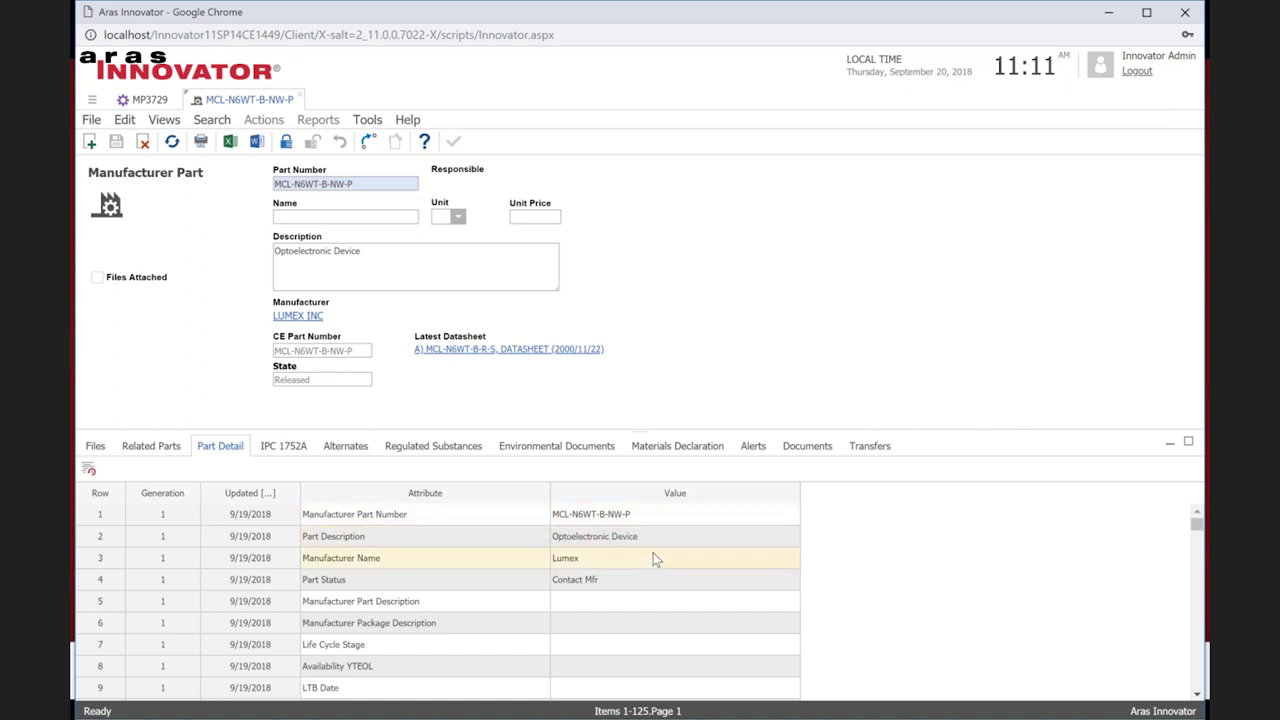
{"action": "scroll", "coordinate": [673, 558], "scroll_direction": "down", "scroll_amount": 1}
{"action": "scroll", "coordinate": [673, 560], "scroll_direction": "down", "scroll_amount": 5}
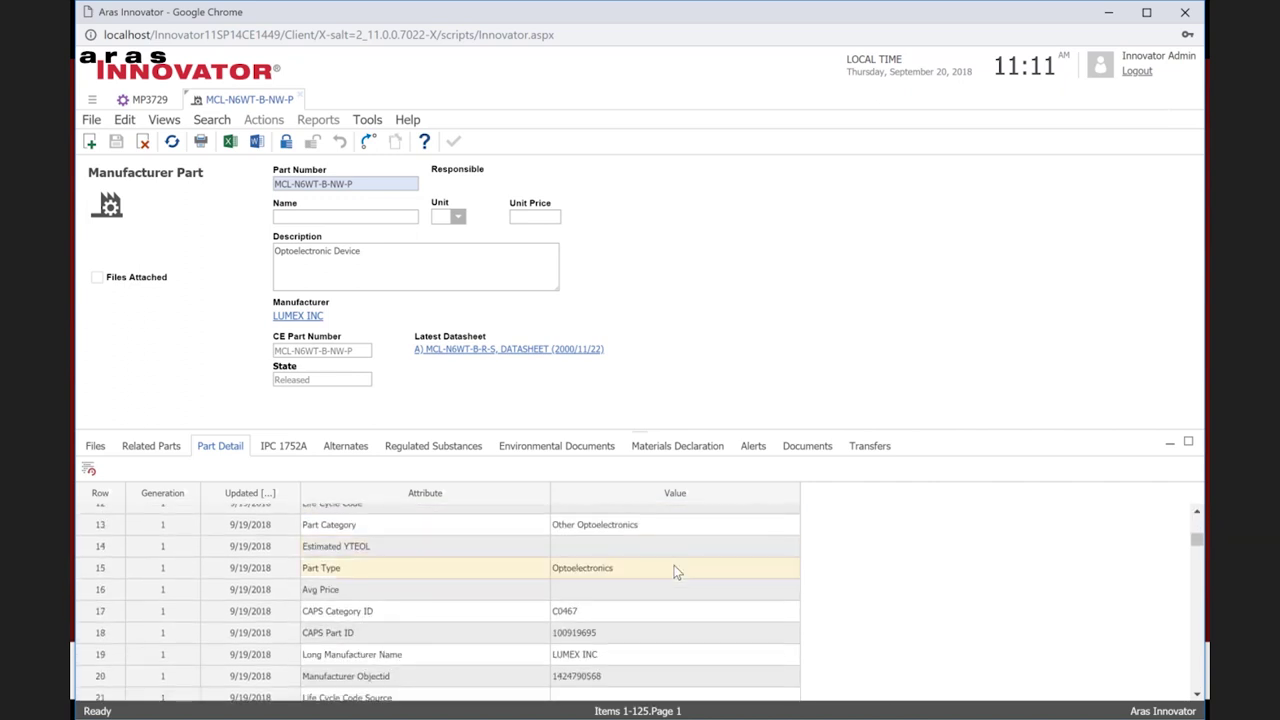
{"action": "scroll", "coordinate": [677, 568], "scroll_direction": "down", "scroll_amount": 8}
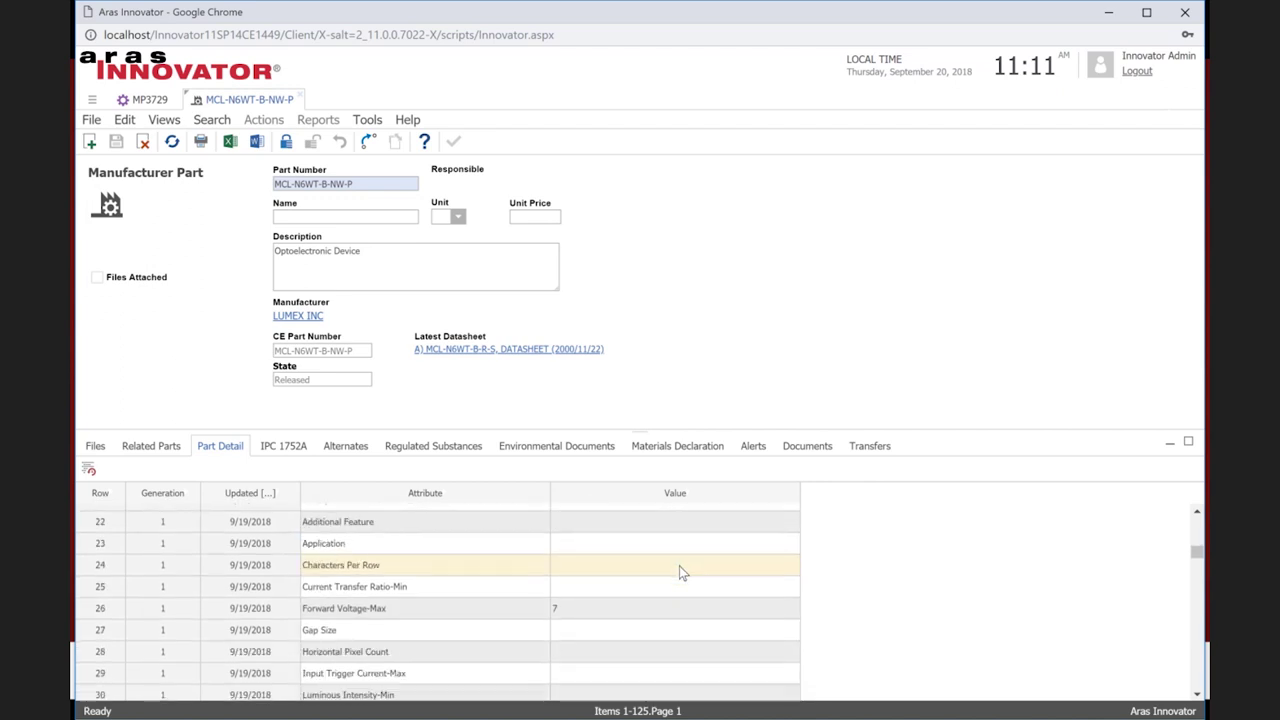
{"action": "scroll", "coordinate": [684, 573], "scroll_direction": "down", "scroll_amount": 10}
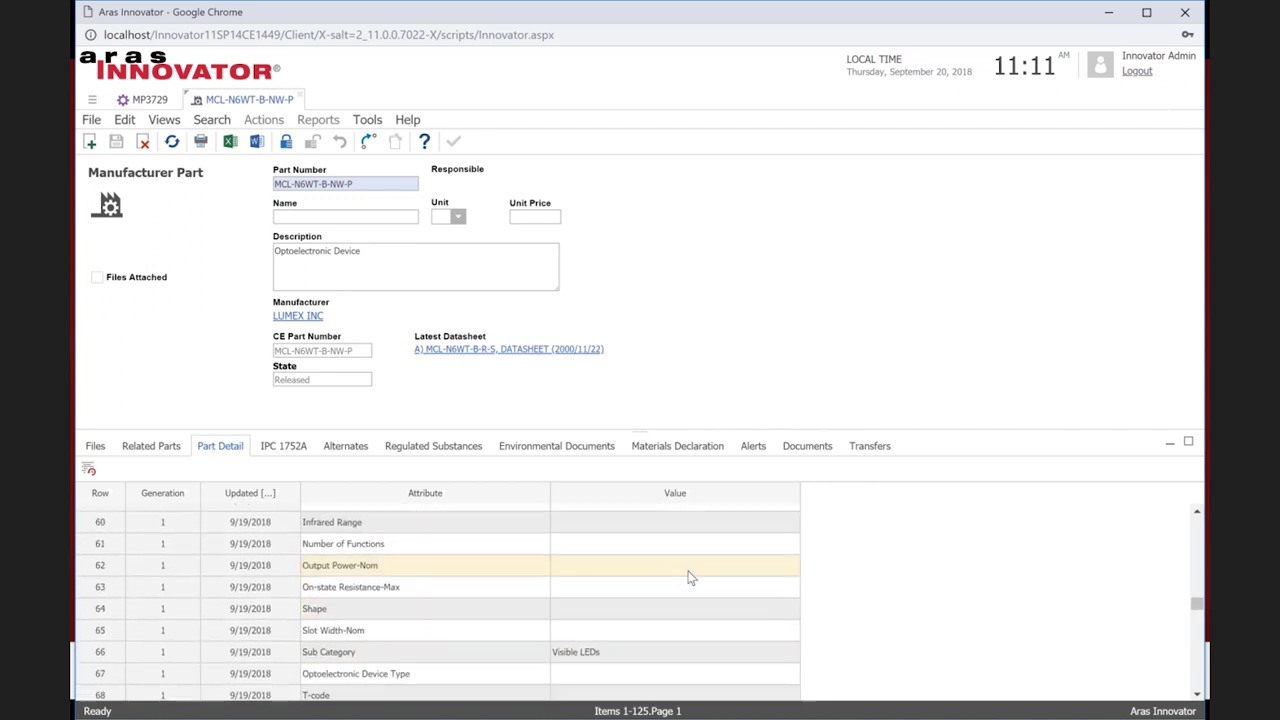
{"action": "scroll", "coordinate": [688, 577], "scroll_direction": "up", "scroll_amount": 2}
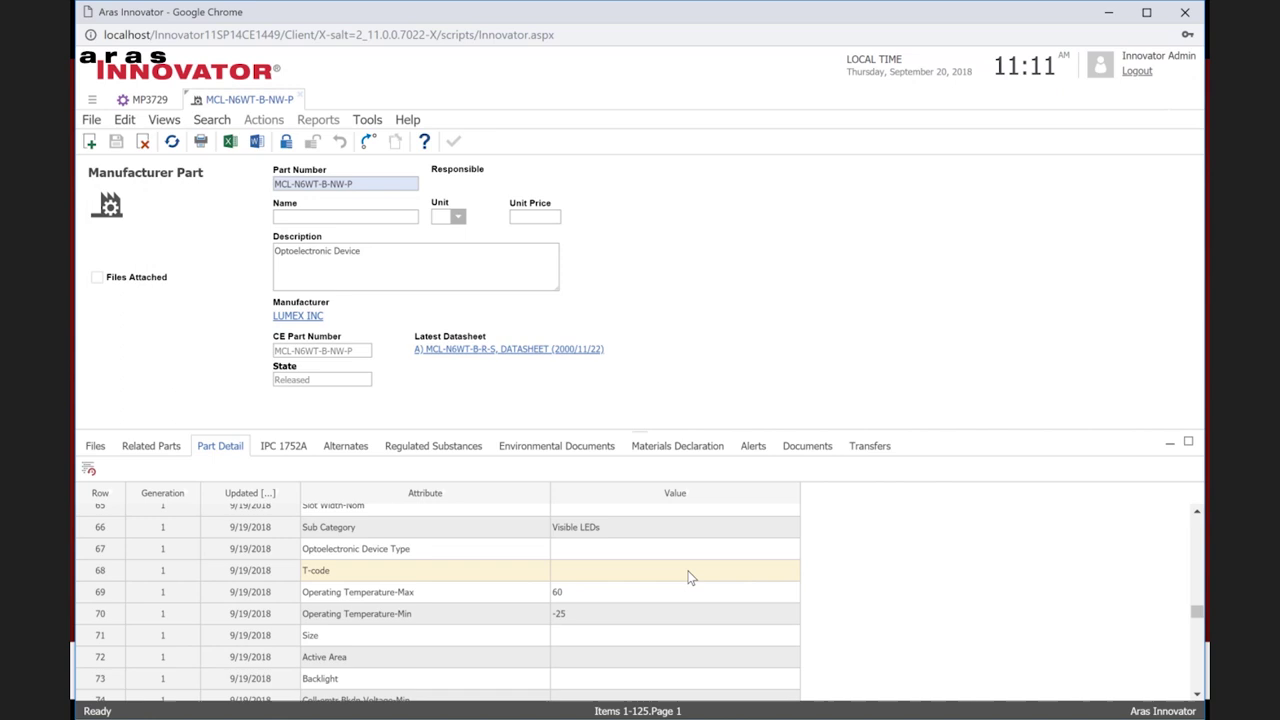
{"action": "scroll", "coordinate": [690, 577], "scroll_direction": "down", "scroll_amount": 7}
{"action": "scroll", "coordinate": [693, 578], "scroll_direction": "up", "scroll_amount": 6}
{"action": "scroll", "coordinate": [693, 578], "scroll_direction": "down", "scroll_amount": 3}
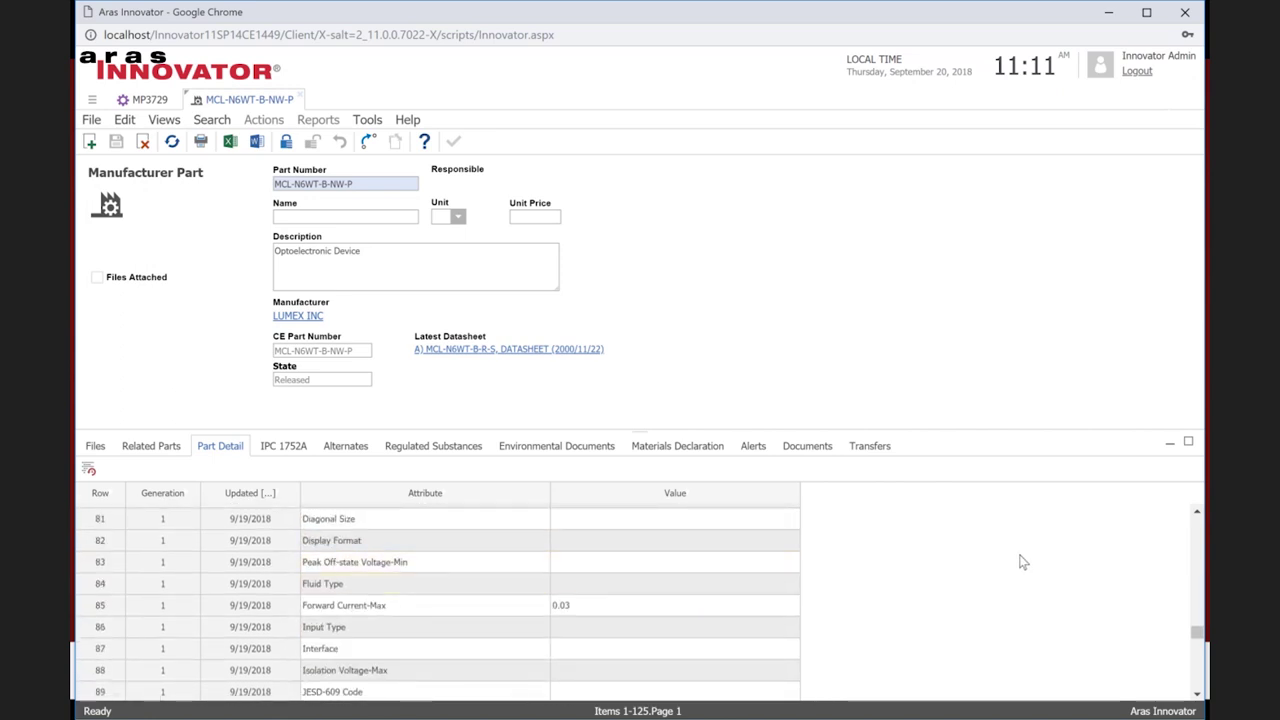
{"action": "scroll", "coordinate": [1100, 510], "scroll_direction": "up", "scroll_amount": 20}
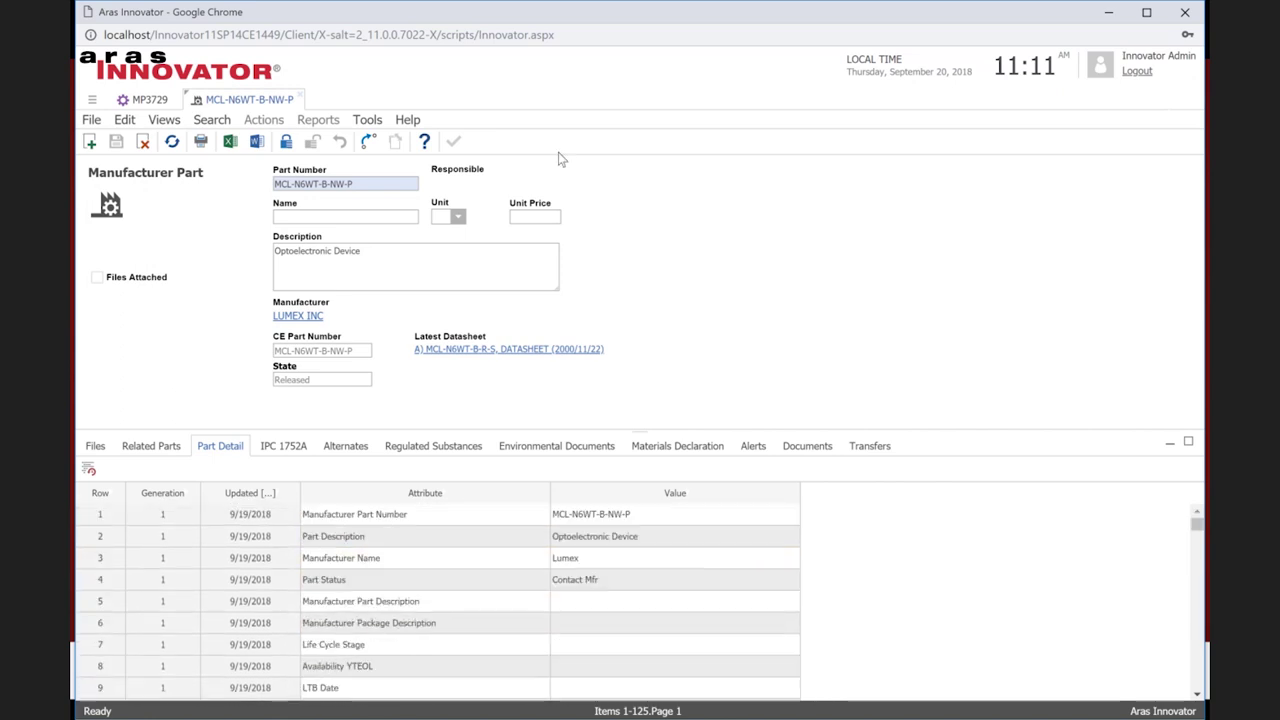
{"action": "left_click", "coordinate": [301, 99]}
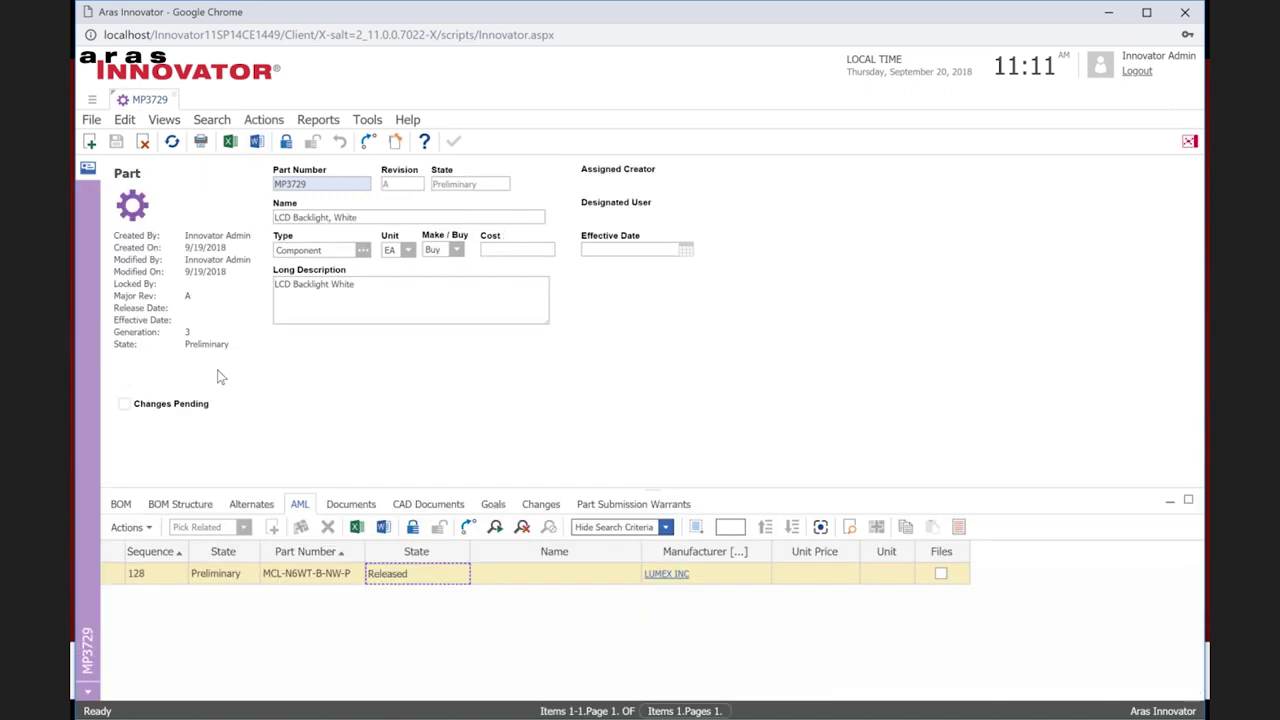
Lock part MP3729 for editing and start adding cloud manufacturer parts to its AML
{"action": "left_click", "coordinate": [286, 142]}
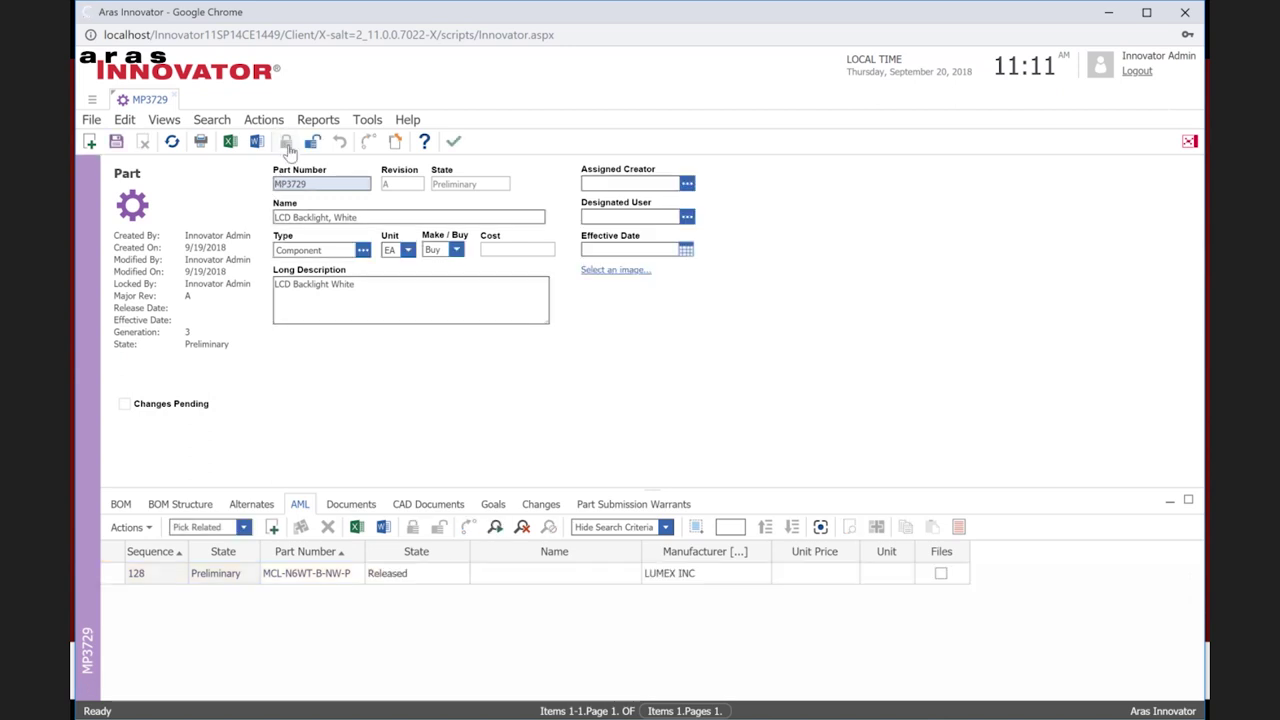
{"action": "left_click", "coordinate": [147, 528]}
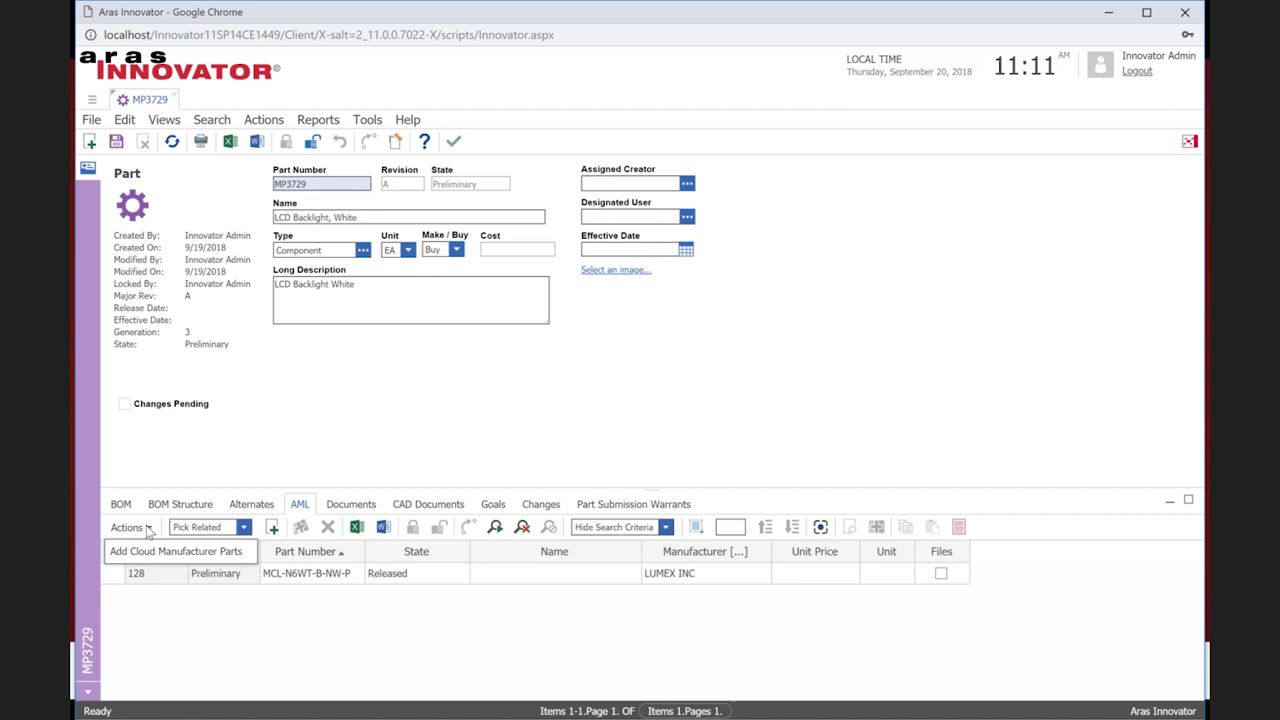
{"action": "left_click", "coordinate": [152, 553]}
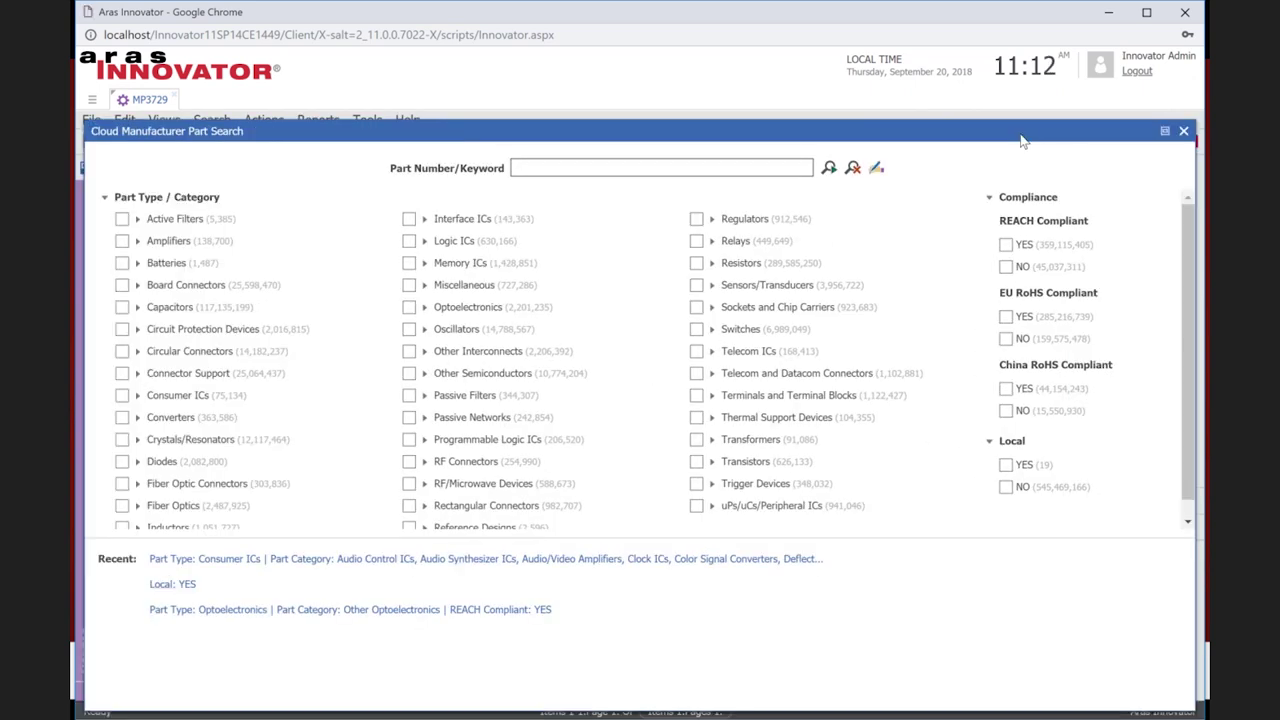
{"action": "left_click", "coordinate": [1025, 137]}
Look over the Logic ICs subcategories and the other part type and compliance criteria in the cloud part search
{"action": "left_click", "coordinate": [424, 243]}
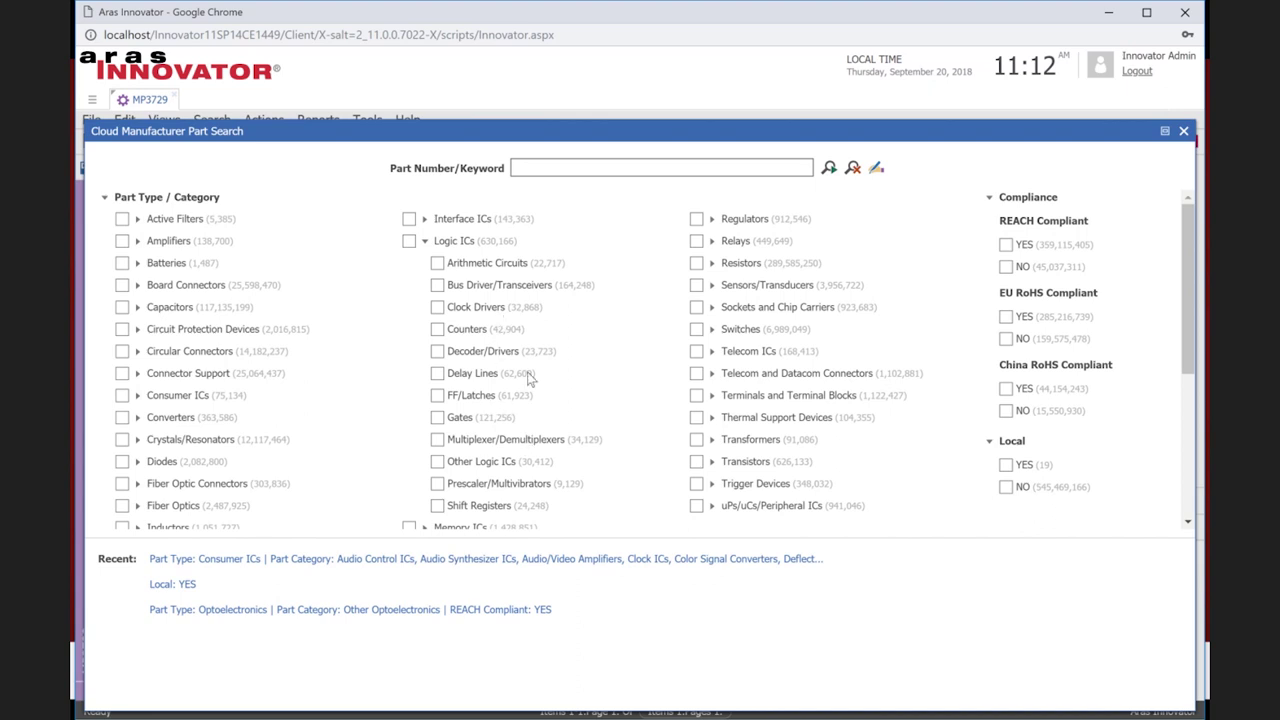
{"action": "left_click", "coordinate": [424, 242]}
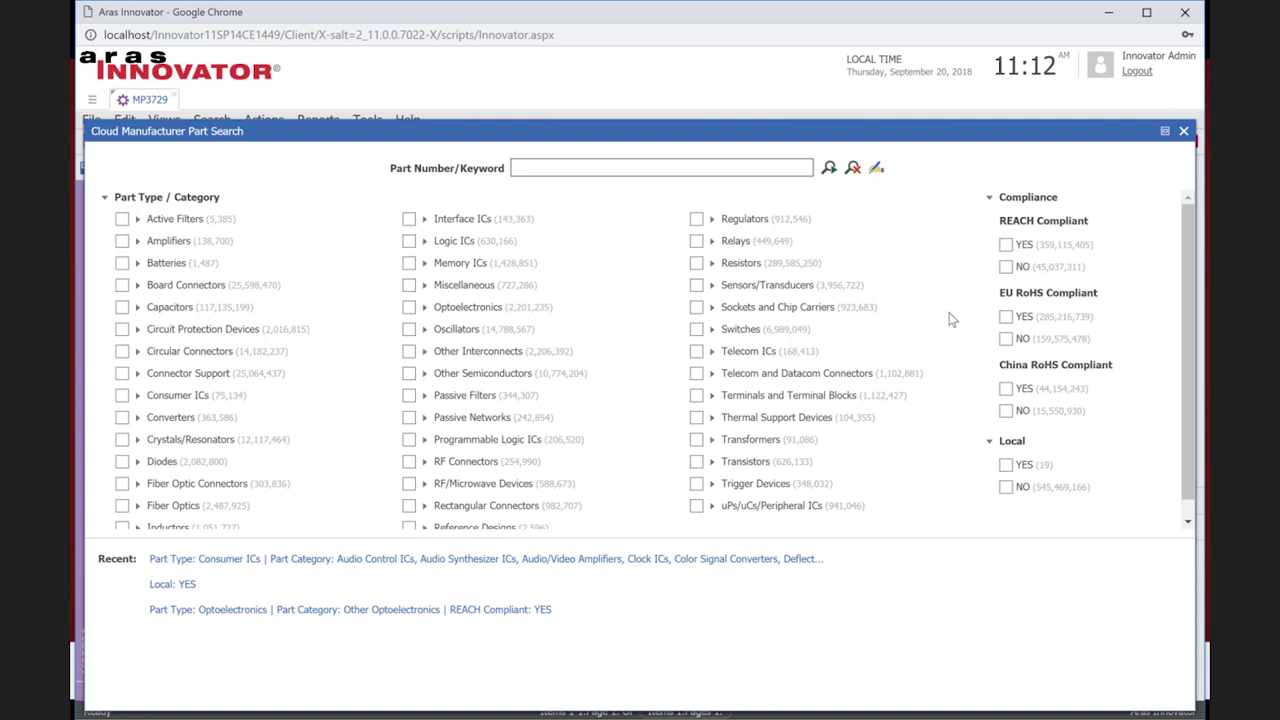
{"action": "scroll", "coordinate": [955, 360], "scroll_direction": "down", "scroll_amount": 2}
{"action": "scroll", "coordinate": [950, 390], "scroll_direction": "up", "scroll_amount": 2}
{"action": "scroll", "coordinate": [545, 343], "scroll_direction": "down", "scroll_amount": 2}
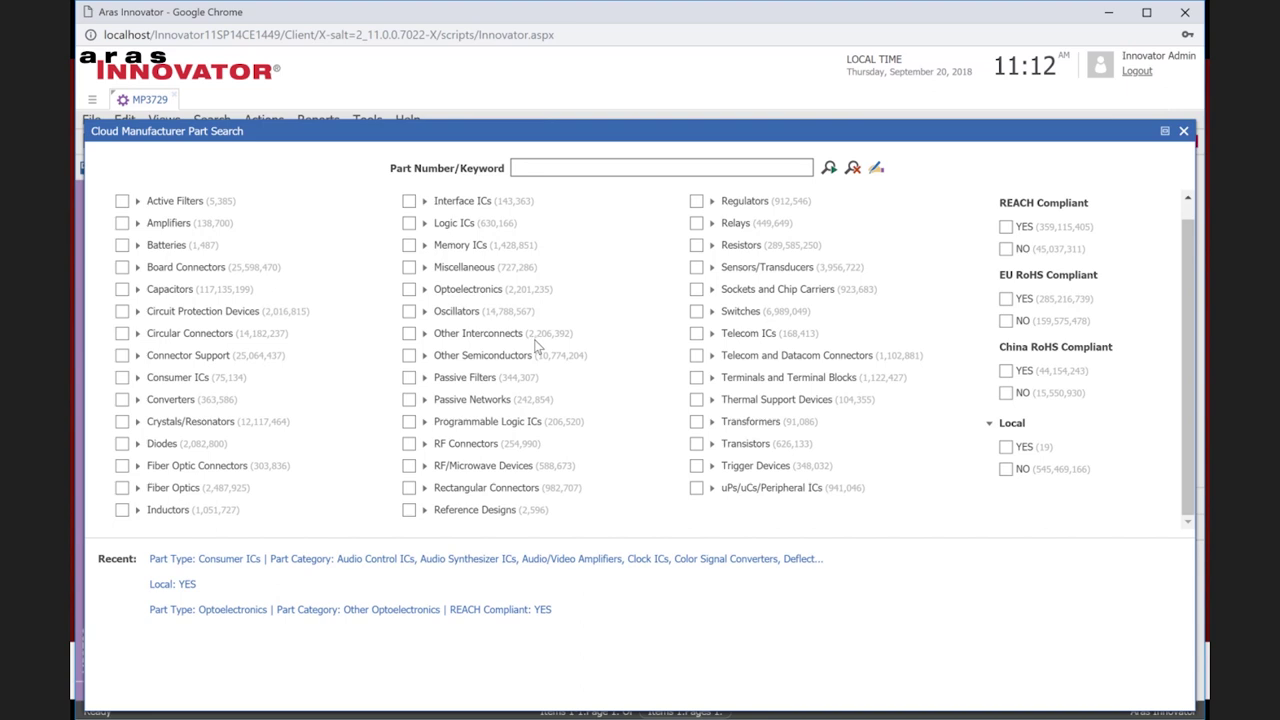
Select the Other Optoelectronics category under Optoelectronics and run the cloud manufacturer part search
{"action": "left_click", "coordinate": [424, 289]}
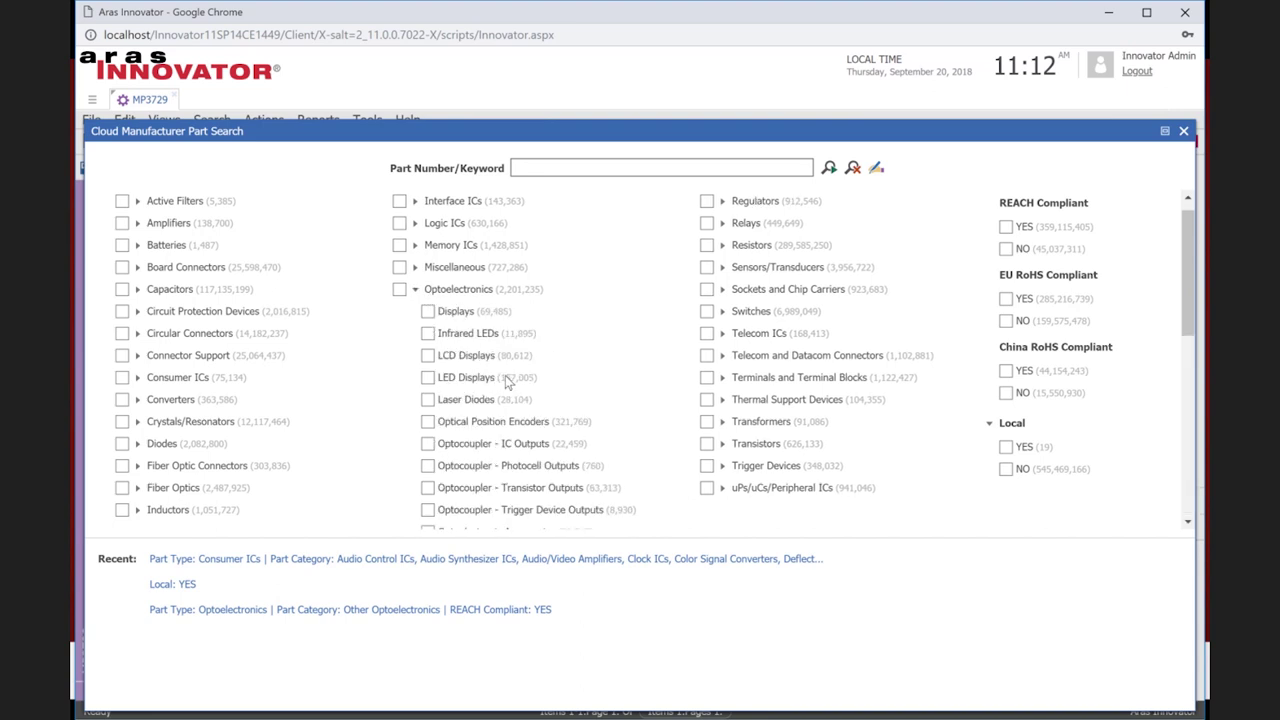
{"action": "scroll", "coordinate": [505, 380], "scroll_direction": "down", "scroll_amount": 5}
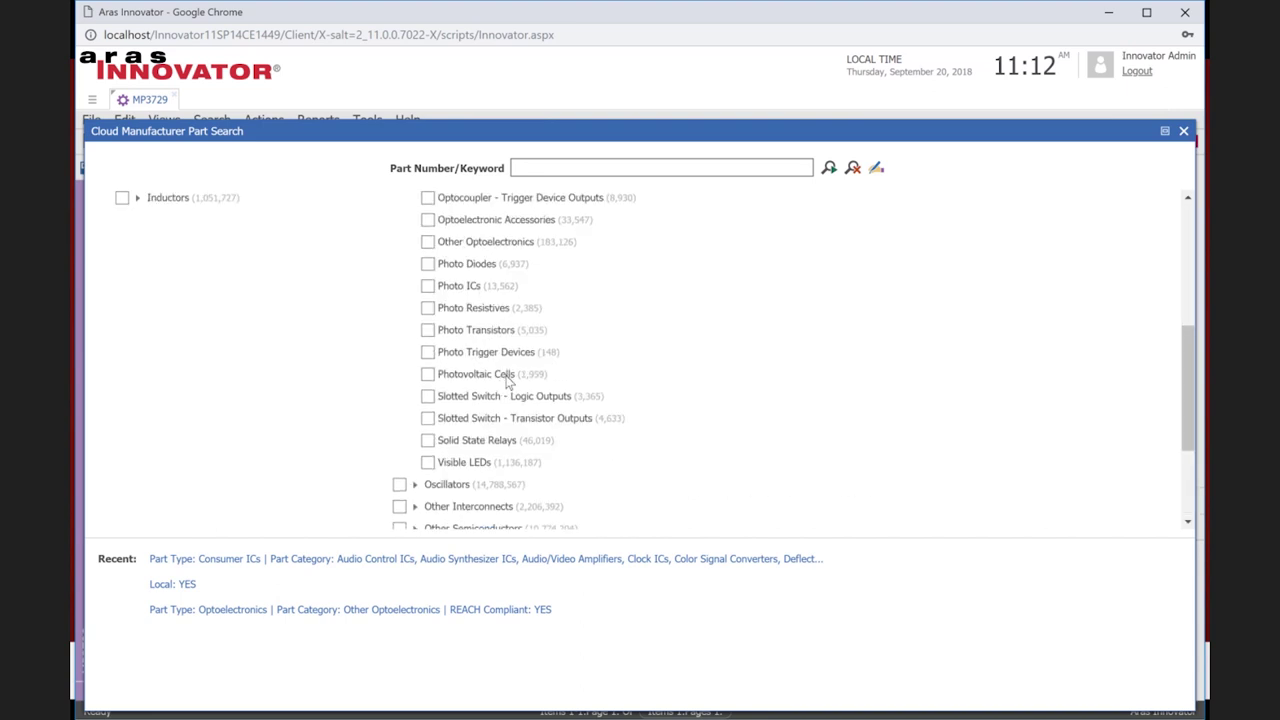
{"action": "left_click", "coordinate": [429, 244]}
{"action": "scroll", "coordinate": [1015, 335], "scroll_direction": "up", "scroll_amount": 1}
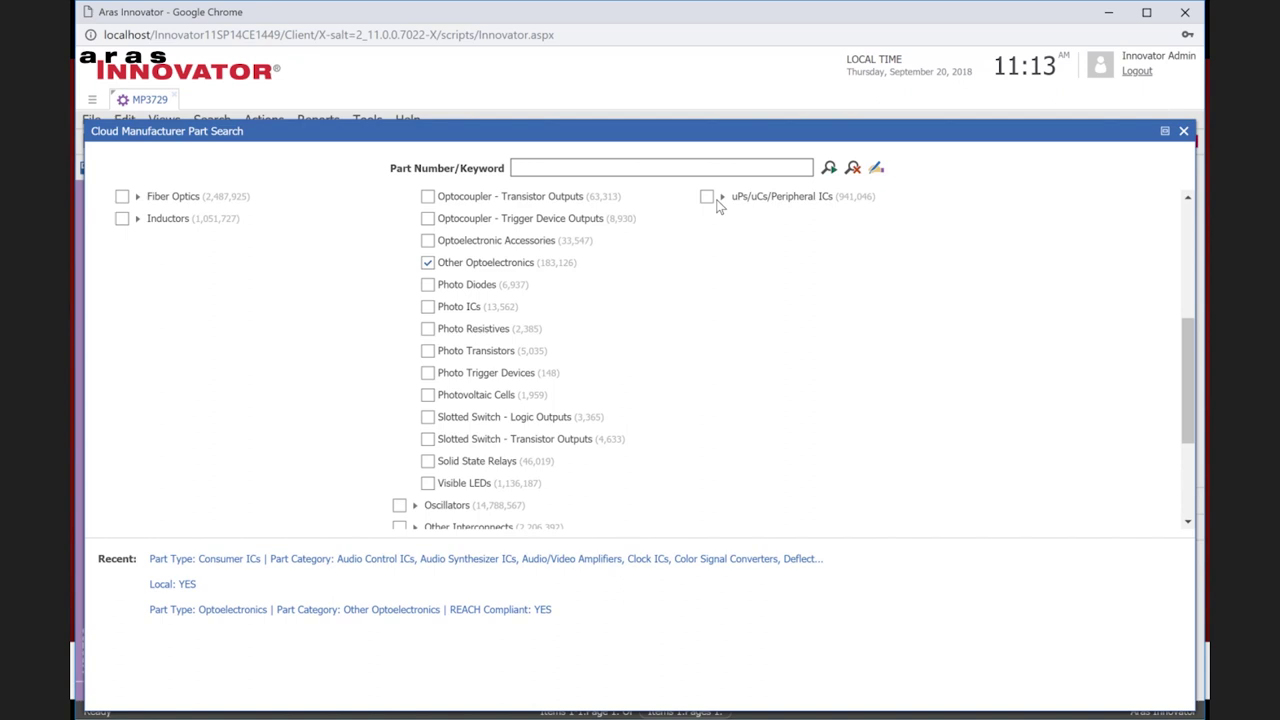
{"action": "left_click", "coordinate": [829, 168]}
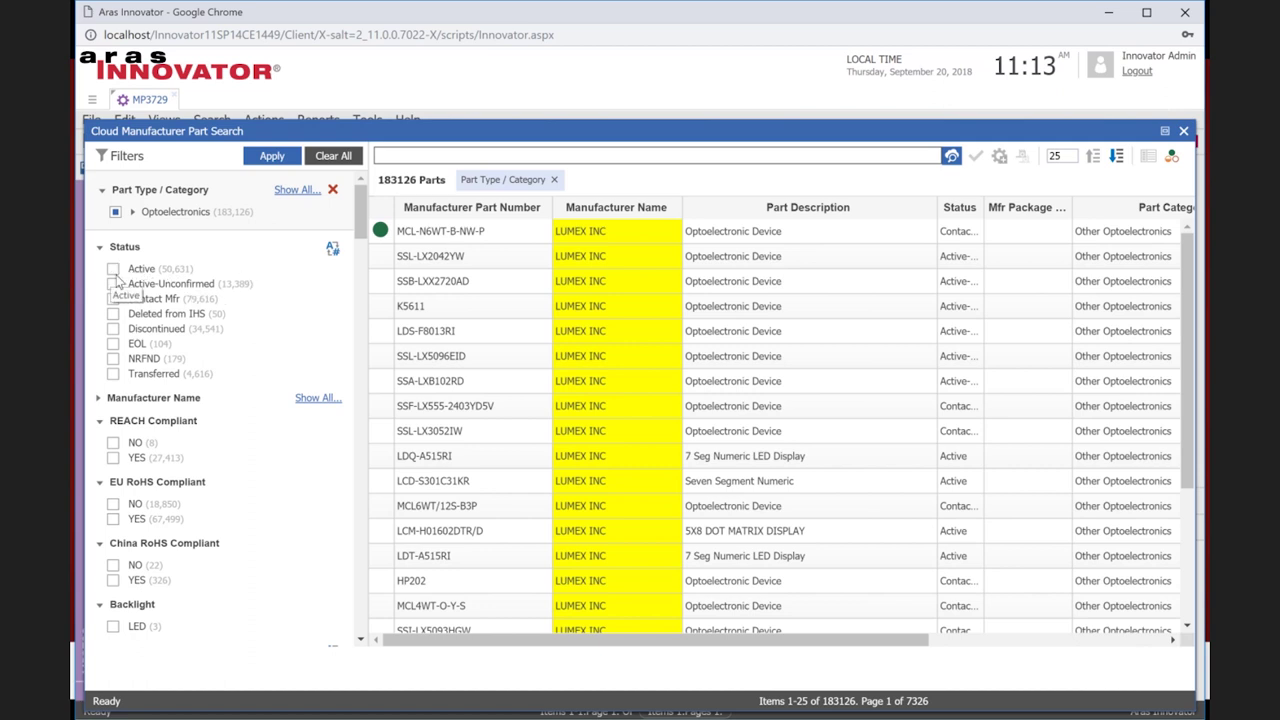
Expand the Color@wavelength filter of the cloud part search and open its full list of values
{"action": "scroll", "coordinate": [281, 314], "scroll_direction": "down", "scroll_amount": 1}
{"action": "scroll", "coordinate": [281, 314], "scroll_direction": "down", "scroll_amount": 3}
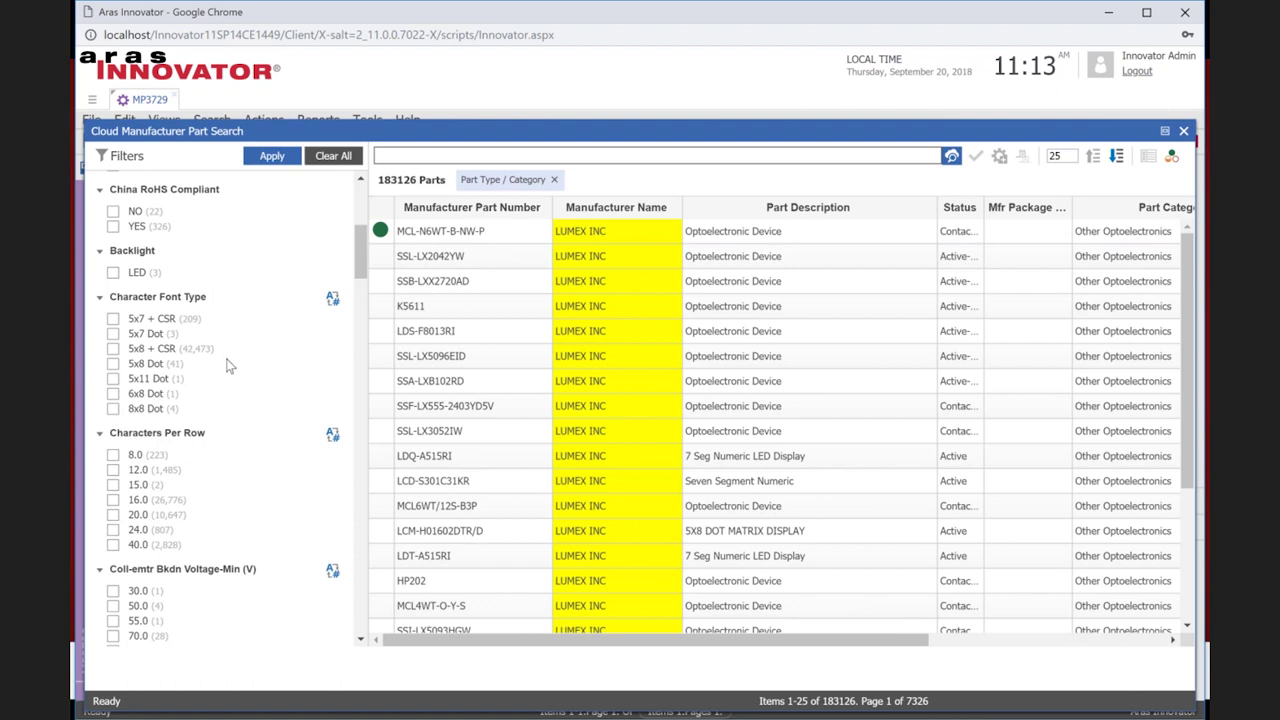
{"action": "scroll", "coordinate": [255, 347], "scroll_direction": "down", "scroll_amount": 1}
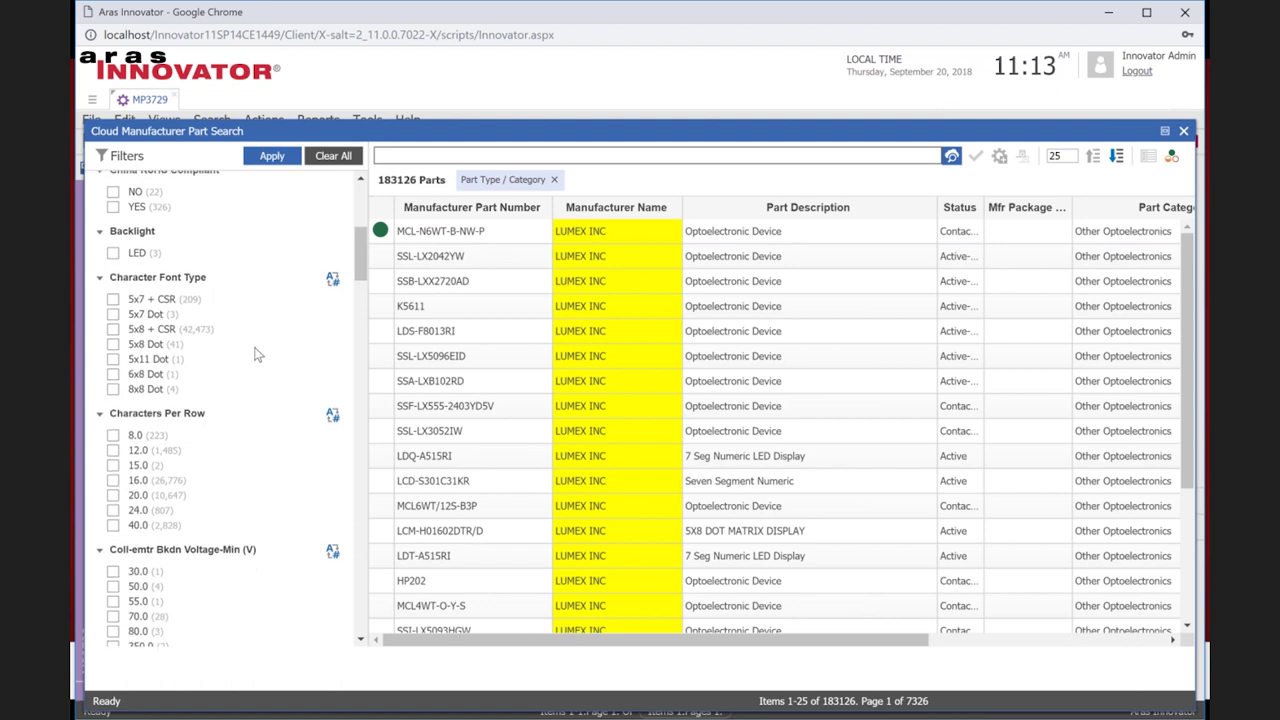
{"action": "scroll", "coordinate": [253, 347], "scroll_direction": "down", "scroll_amount": 1}
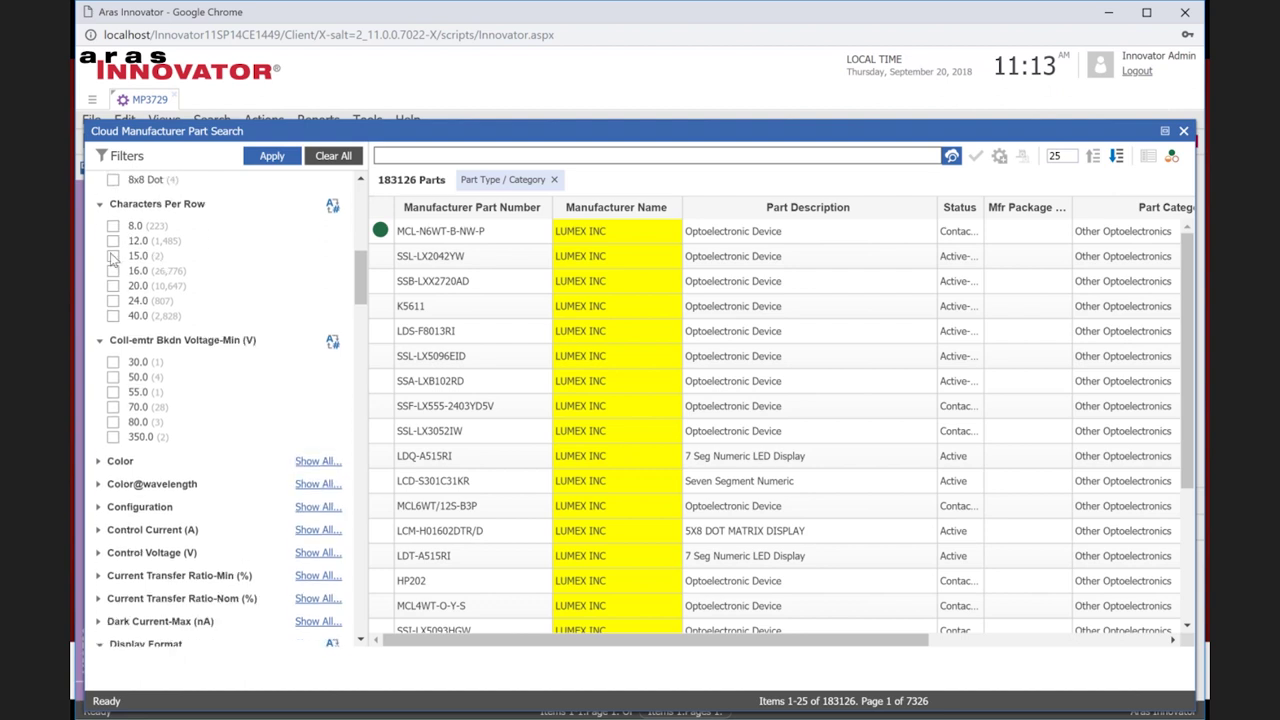
{"action": "scroll", "coordinate": [214, 367], "scroll_direction": "down", "scroll_amount": 1}
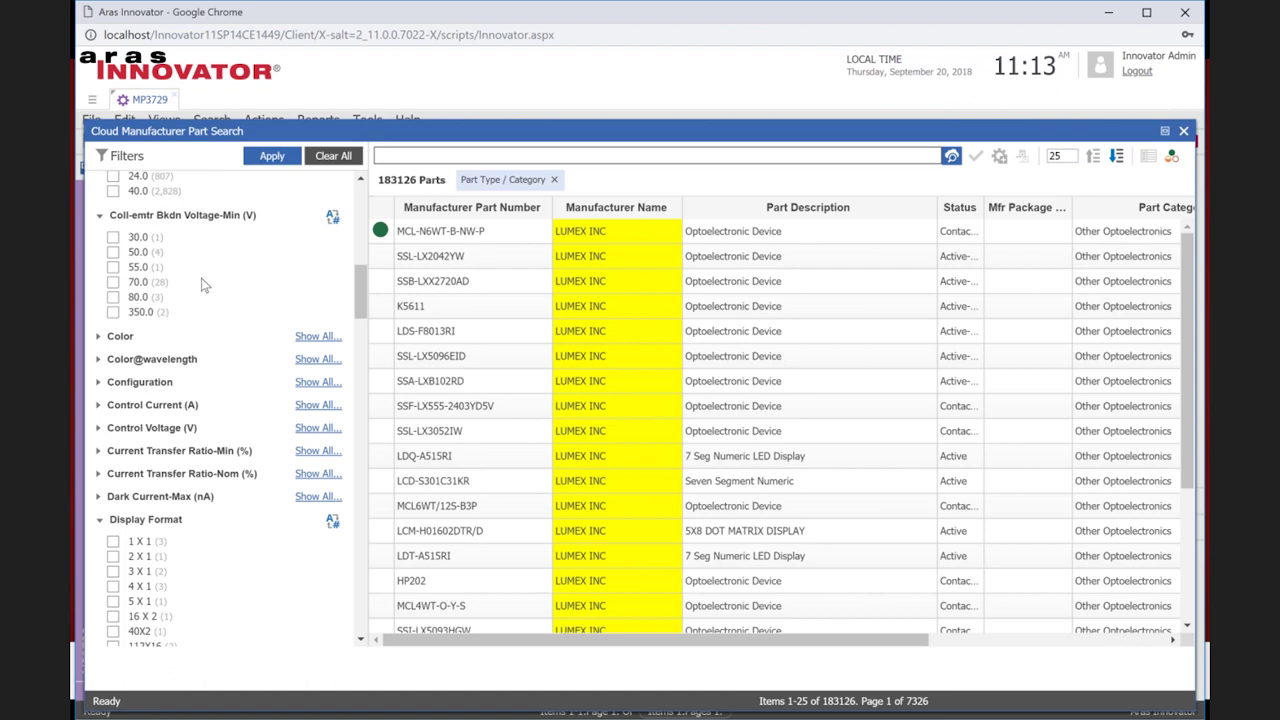
{"action": "left_click", "coordinate": [100, 360]}
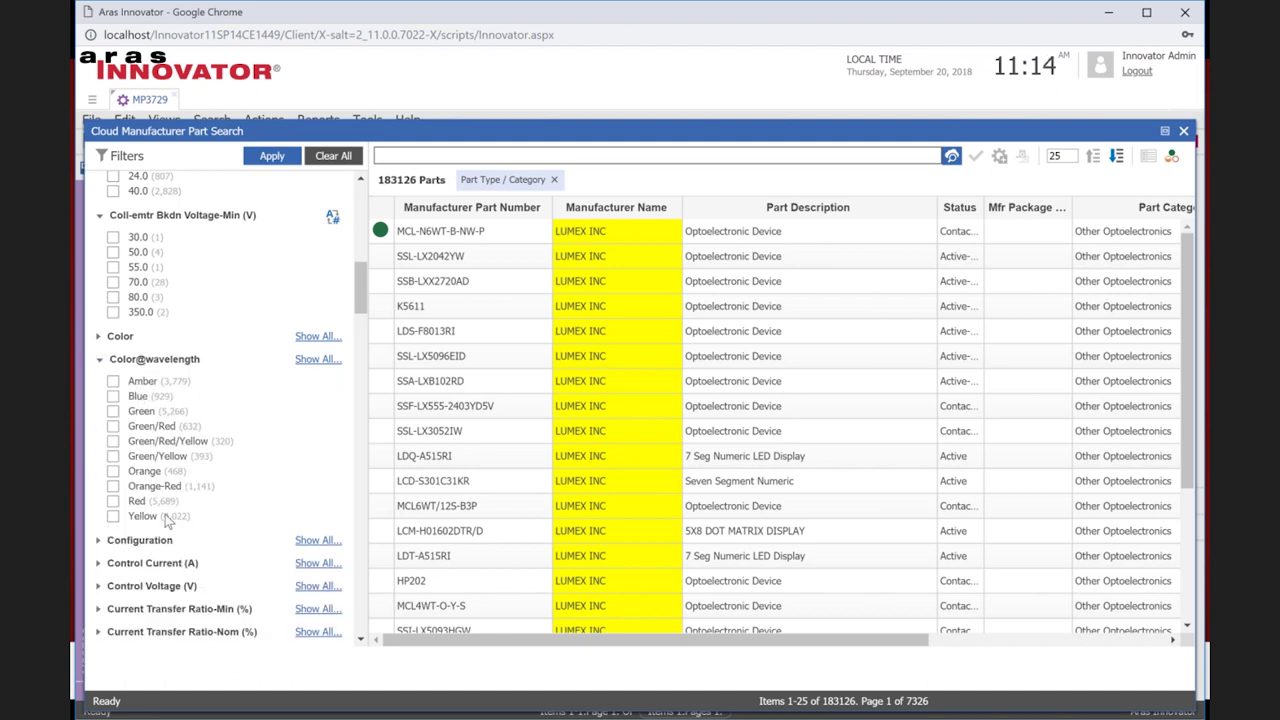
{"action": "left_click", "coordinate": [320, 362]}
Look through the Color@wavelength values, sorted by part count as well as alphabetically
{"action": "left_click_drag", "start_coordinate": [640, 280], "coordinate": [649, 510]}
{"action": "left_click_drag", "start_coordinate": [645, 438], "coordinate": [609, 263]}
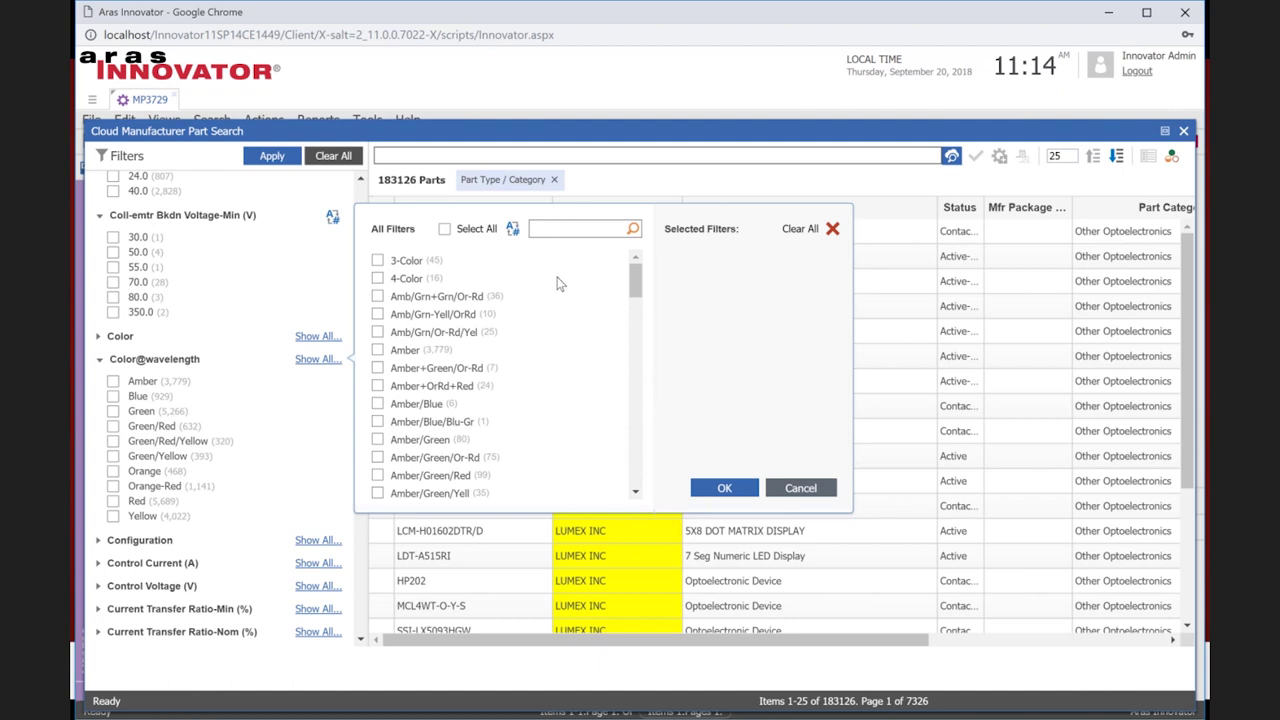
{"action": "left_click", "coordinate": [512, 229]}
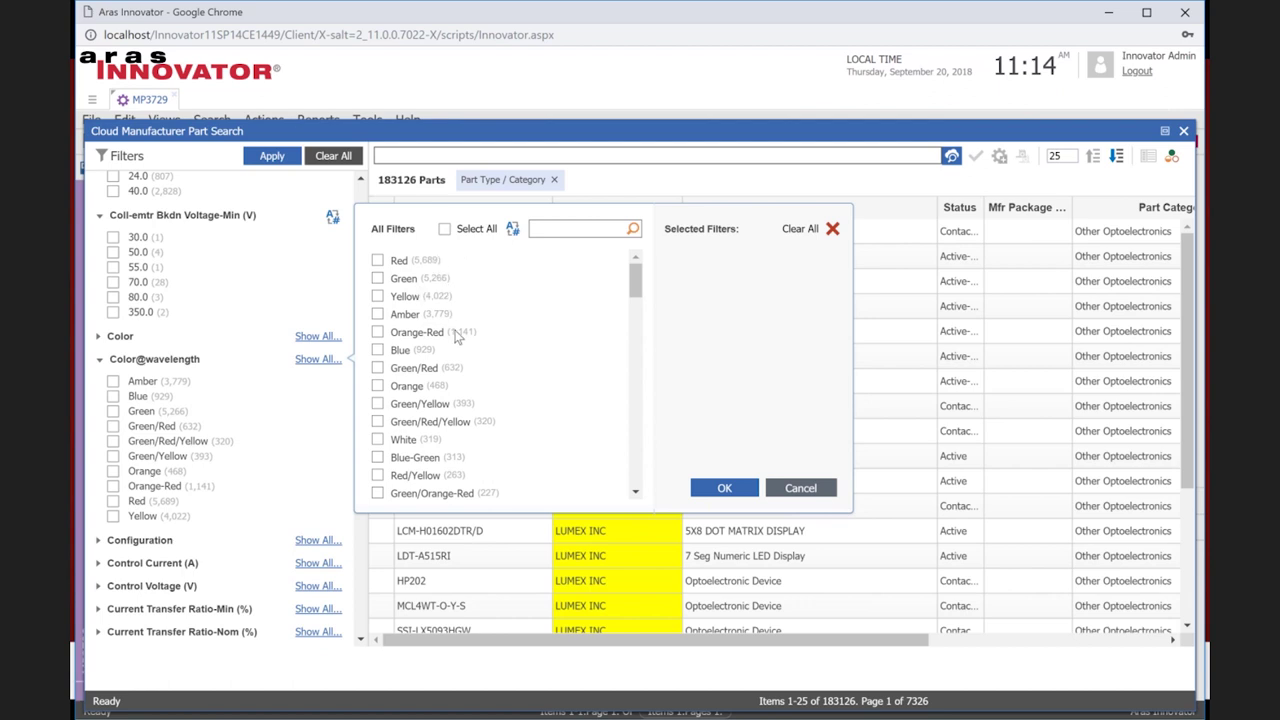
{"action": "left_click", "coordinate": [512, 229]}
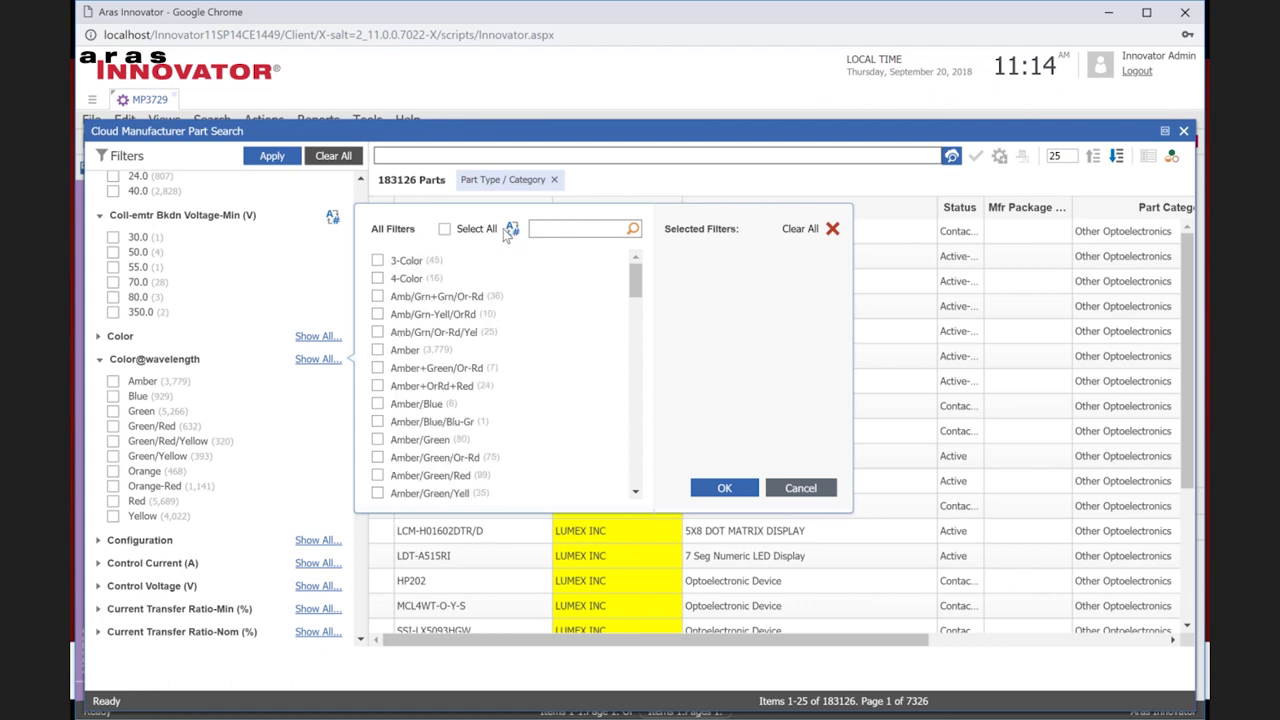
Find the color values matching "ne", select Near White and apply it as a filter to the cloud part search
{"action": "left_click", "coordinate": [563, 230]}
{"action": "type", "text": "ne"}
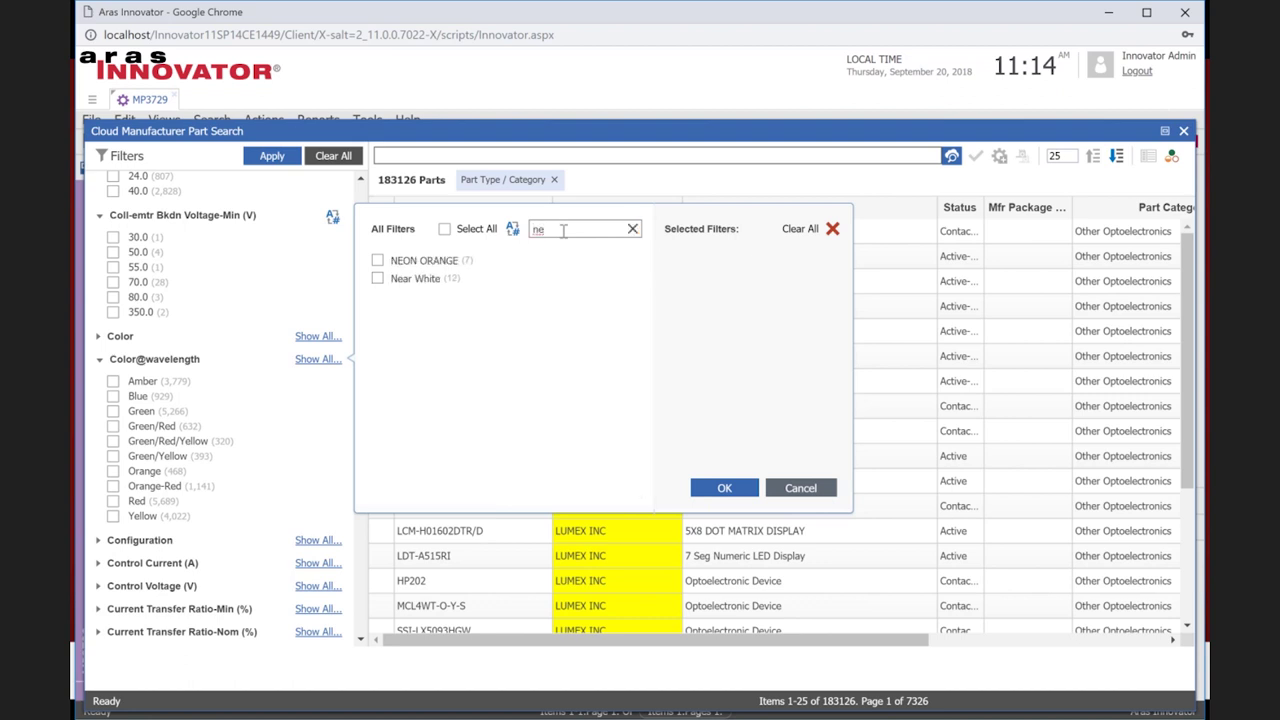
{"action": "left_click", "coordinate": [377, 278]}
{"action": "left_click", "coordinate": [730, 488]}
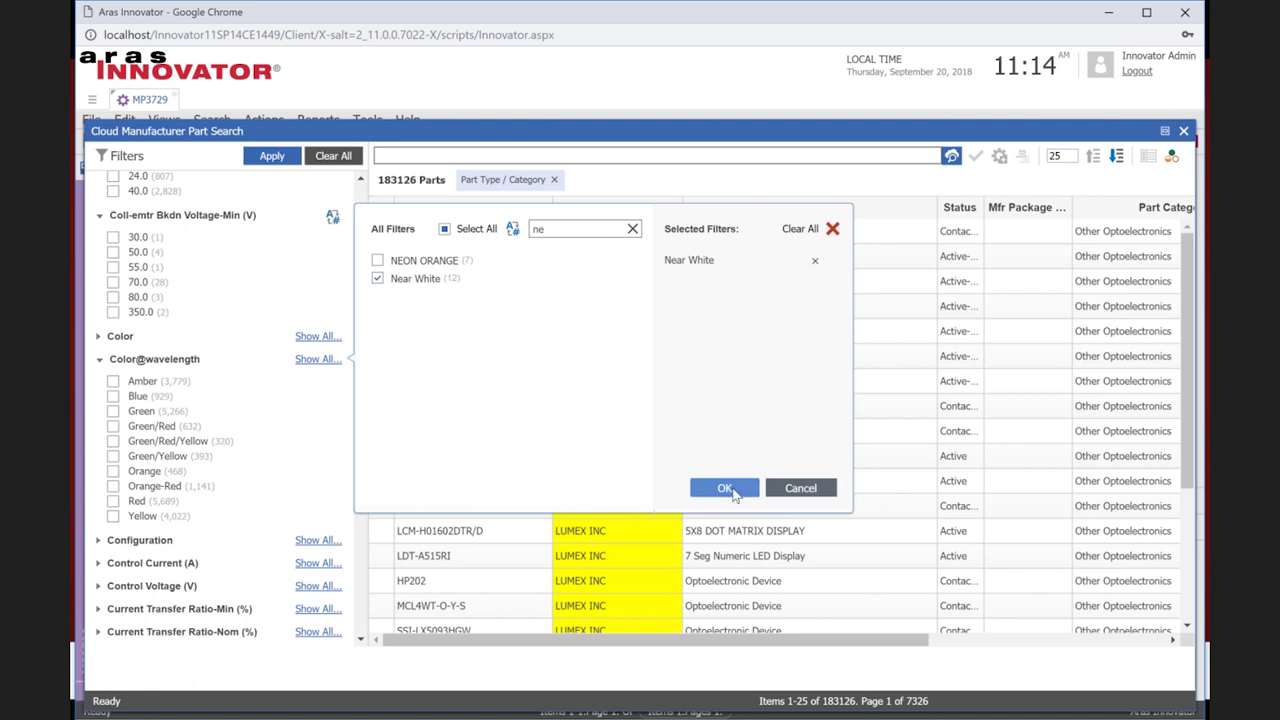
{"action": "left_click_drag", "start_coordinate": [361, 286], "coordinate": [356, 195]}
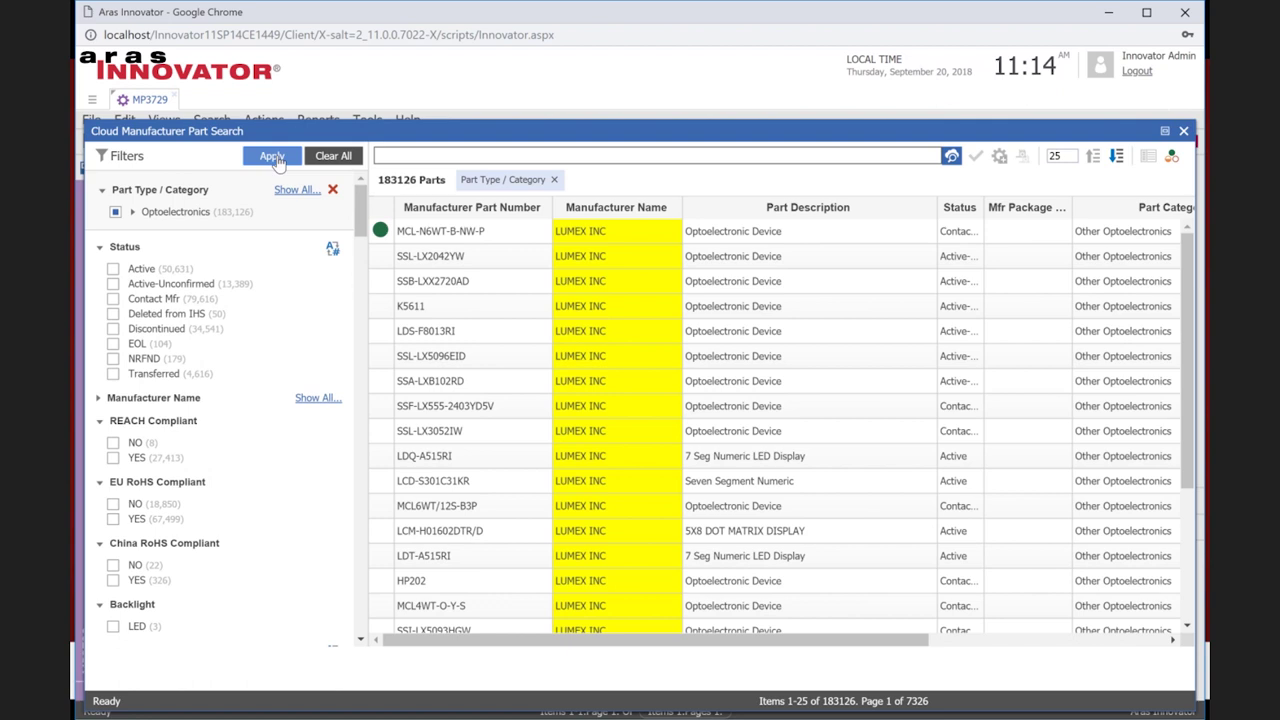
{"action": "left_click", "coordinate": [272, 157]}
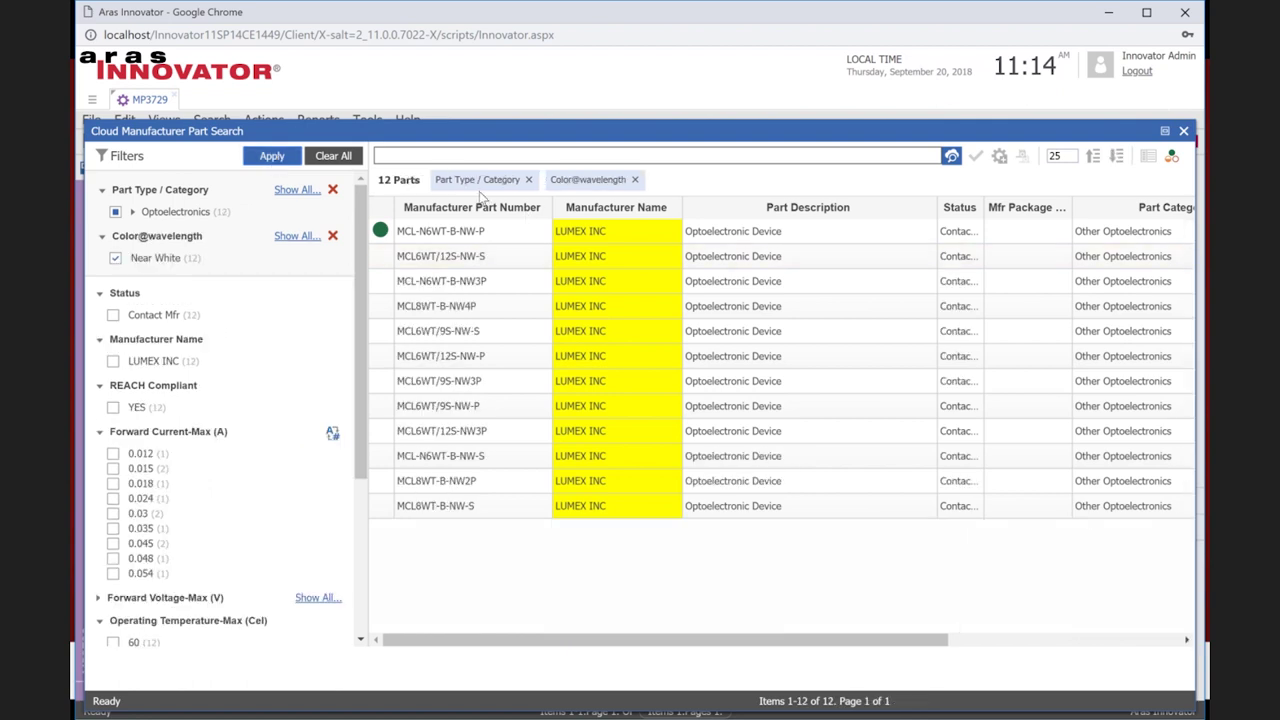
Compare the attributes of the four consecutive parts MCL8WT-B-NW4P through MCL6WT/9S-NW3P side by side, and close the comparison
{"action": "left_click", "coordinate": [748, 434]}
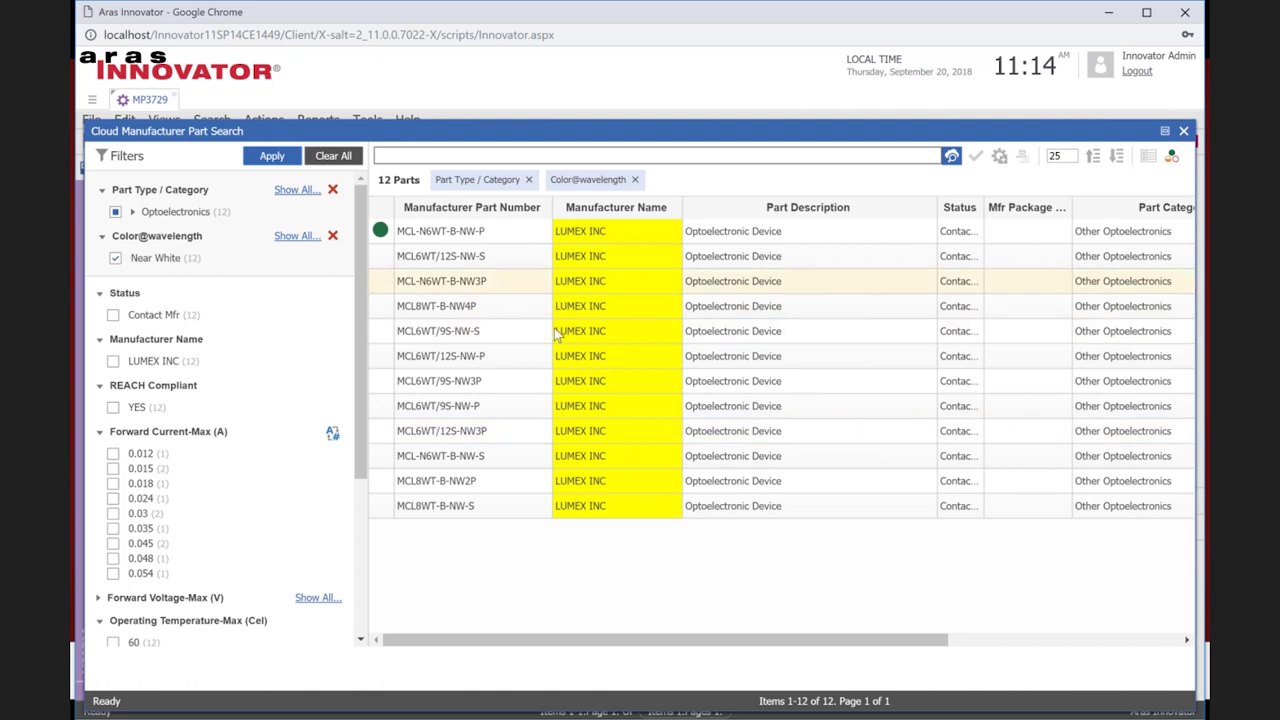
{"action": "left_click", "coordinate": [503, 312]}
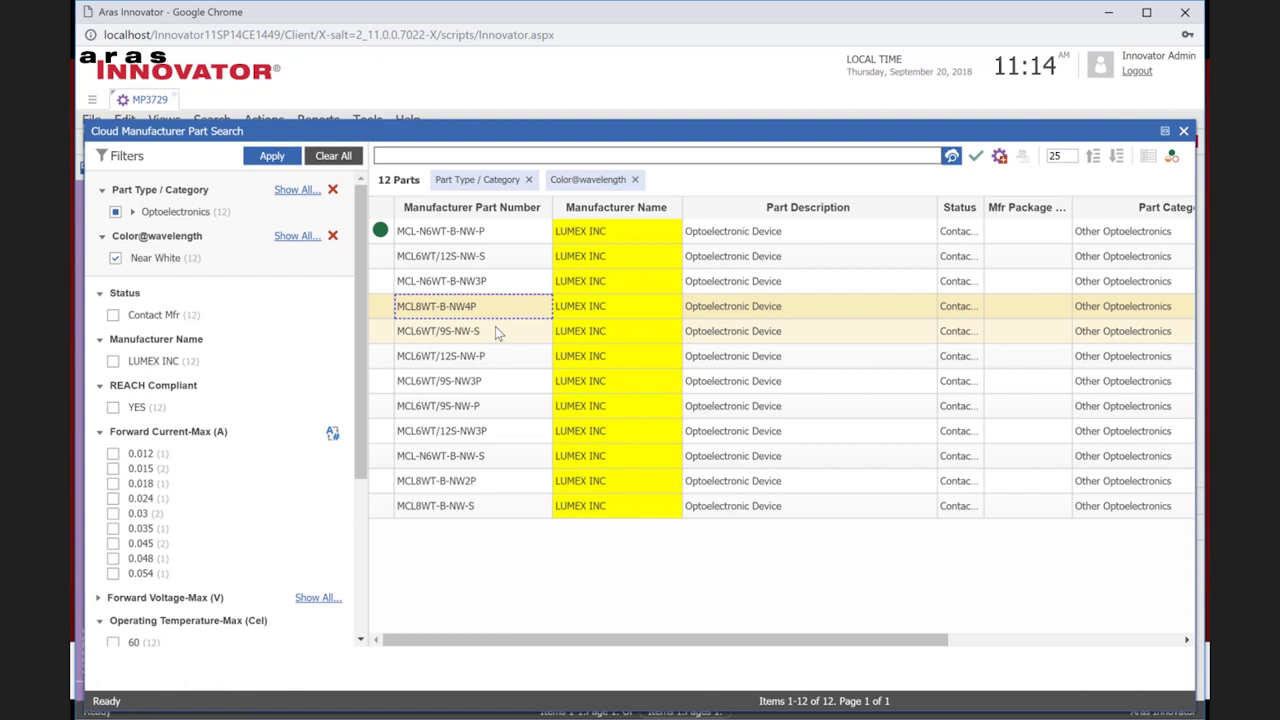
{"action": "key", "text": "shift+Down"}
{"action": "key", "text": "shift+Down"}
{"action": "key", "text": "shift+Down"}
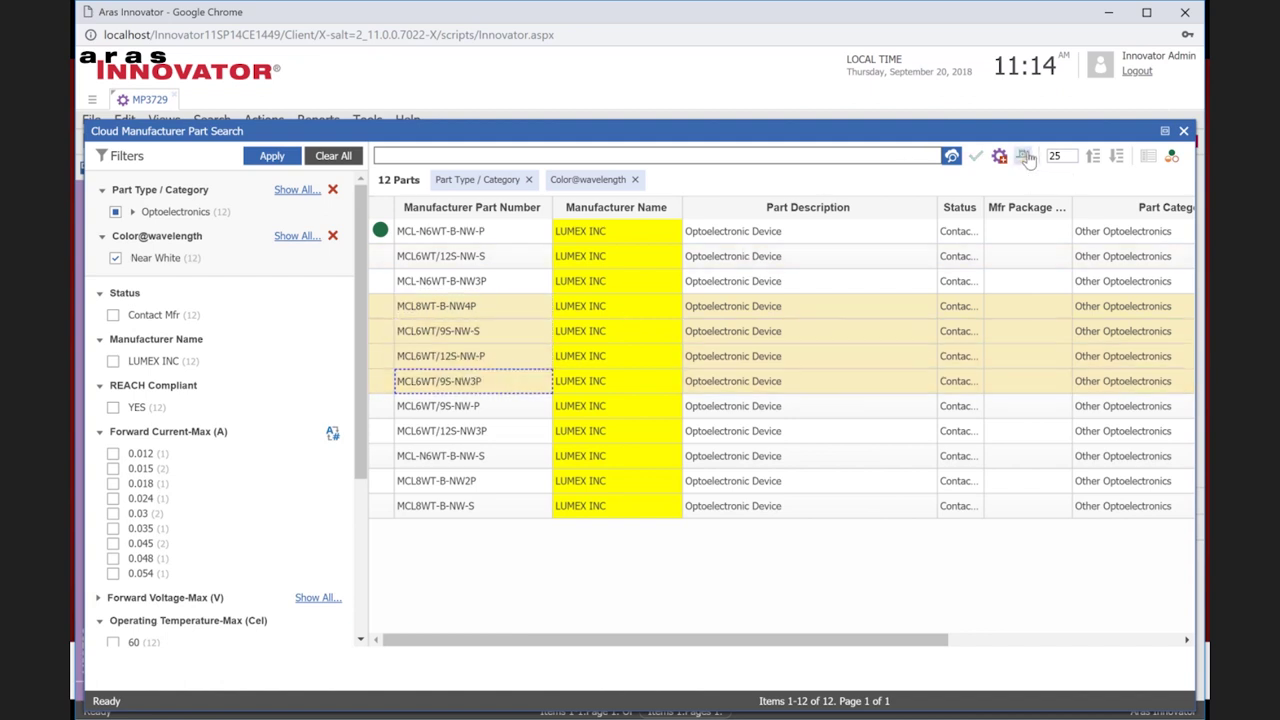
{"action": "left_click", "coordinate": [1025, 156]}
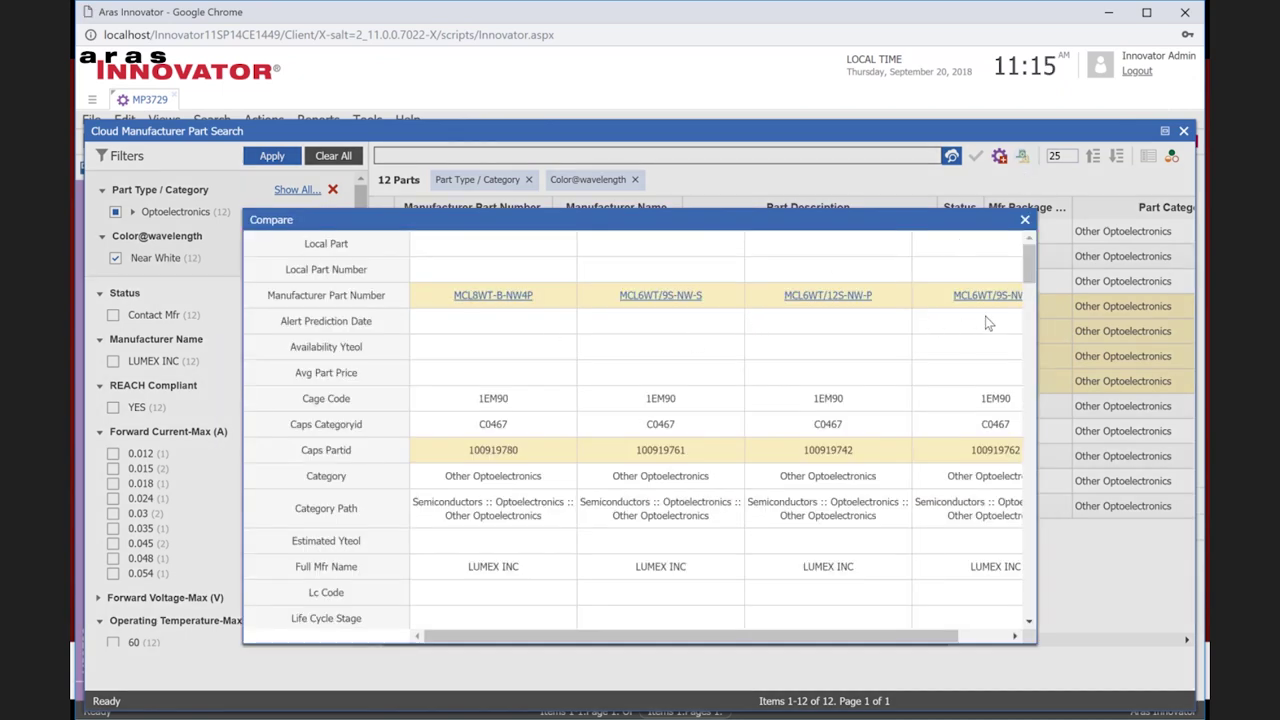
{"action": "left_click_drag", "start_coordinate": [1035, 260], "coordinate": [1061, 602]}
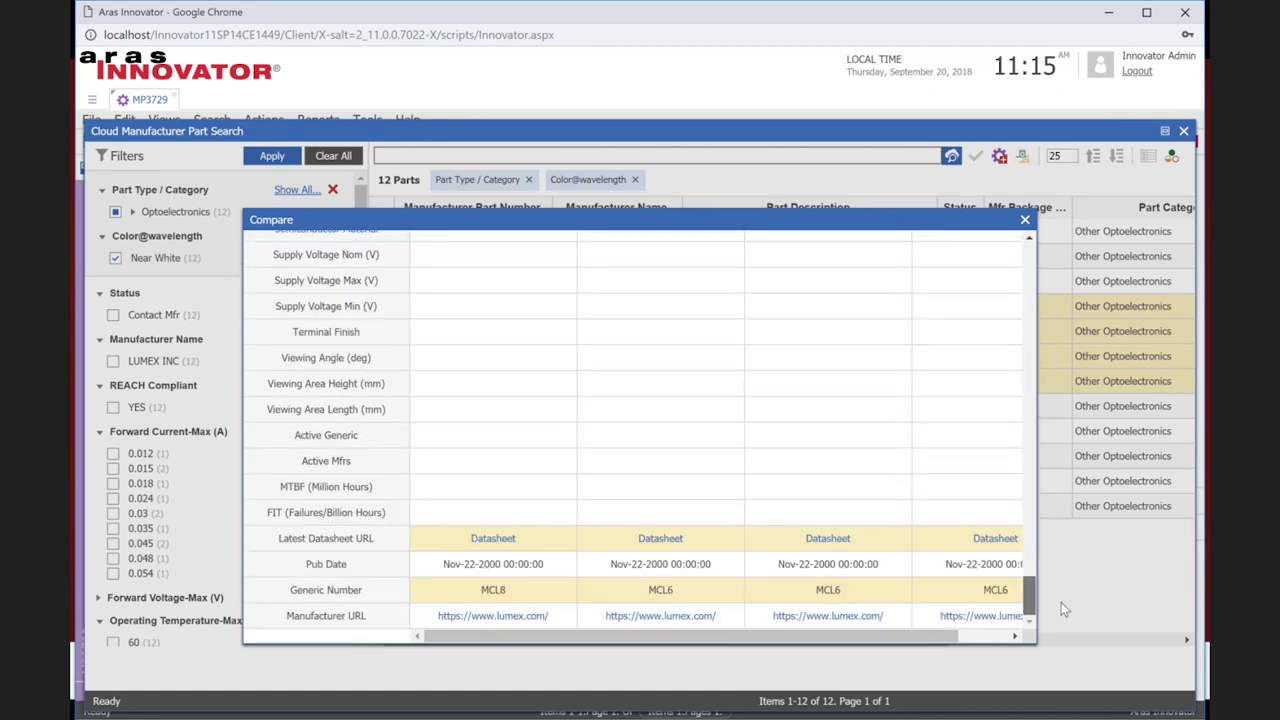
{"action": "left_click_drag", "start_coordinate": [1052, 370], "coordinate": [1035, 262]}
{"action": "left_click", "coordinate": [1025, 219]}
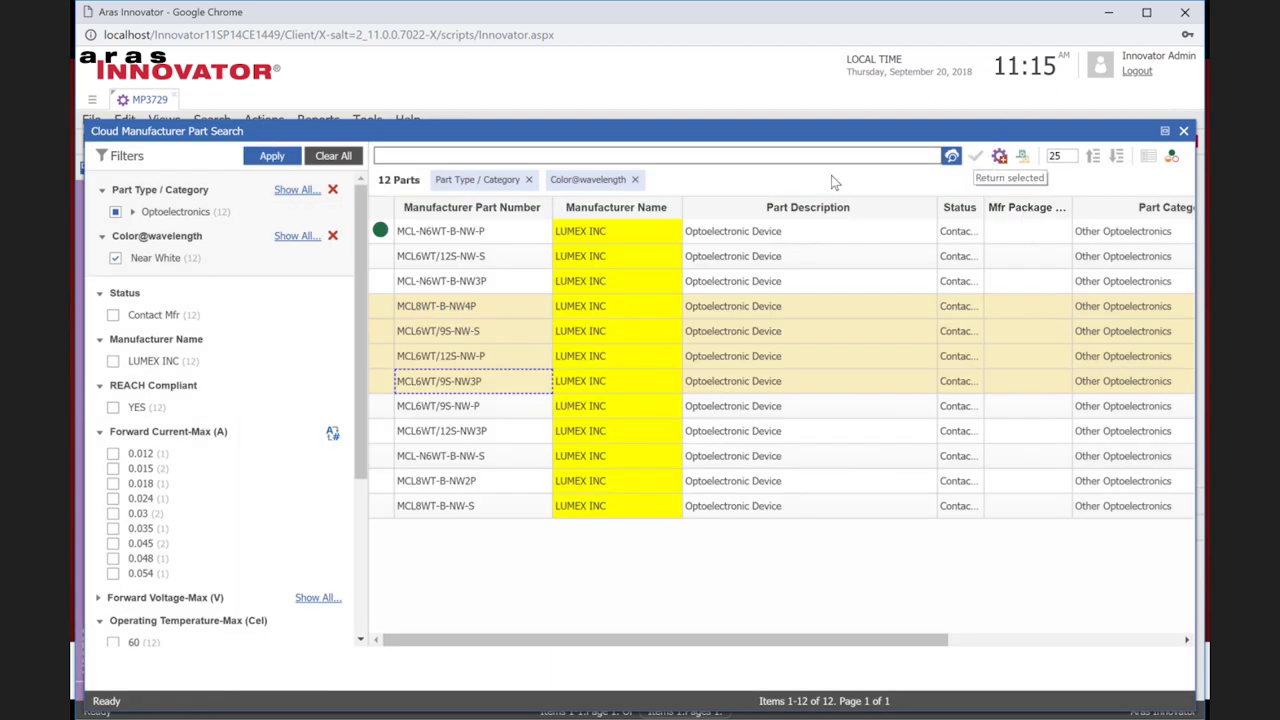
Add cloud manufacturer part MCL8WT-B-NW4P to the AML of MP3729 and save the part
{"action": "left_click", "coordinate": [489, 305]}
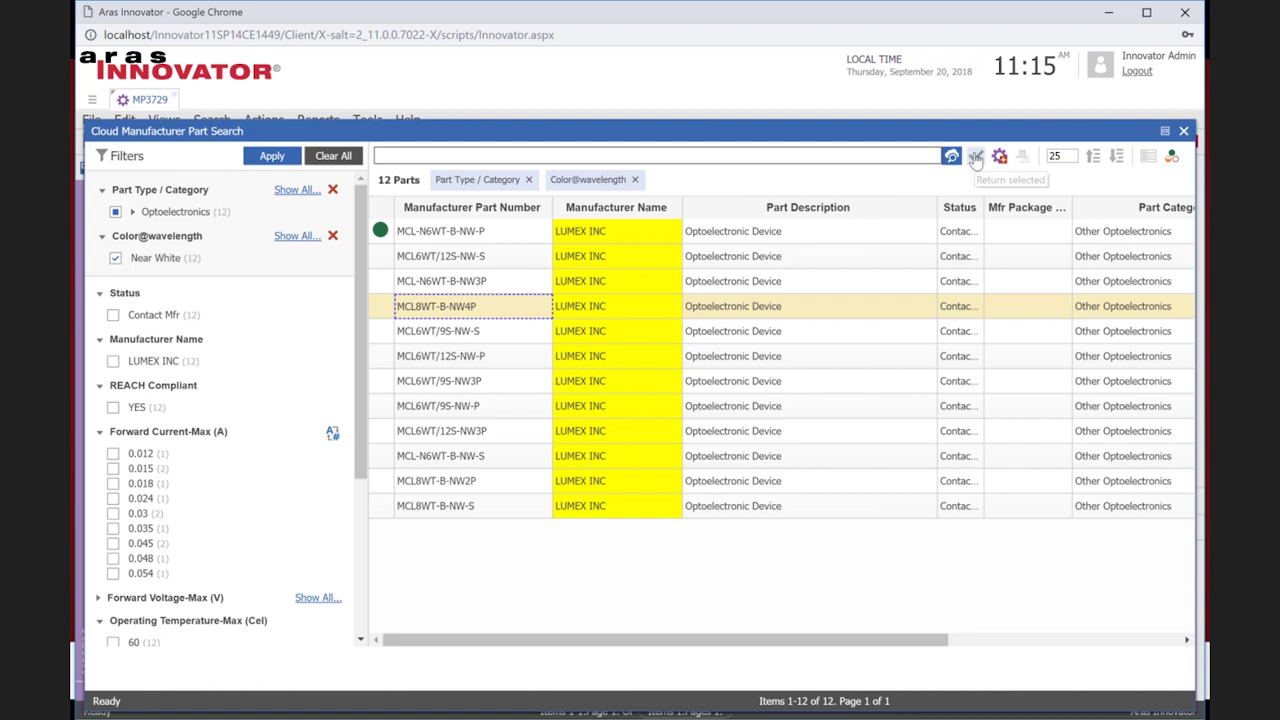
{"action": "left_click", "coordinate": [966, 161]}
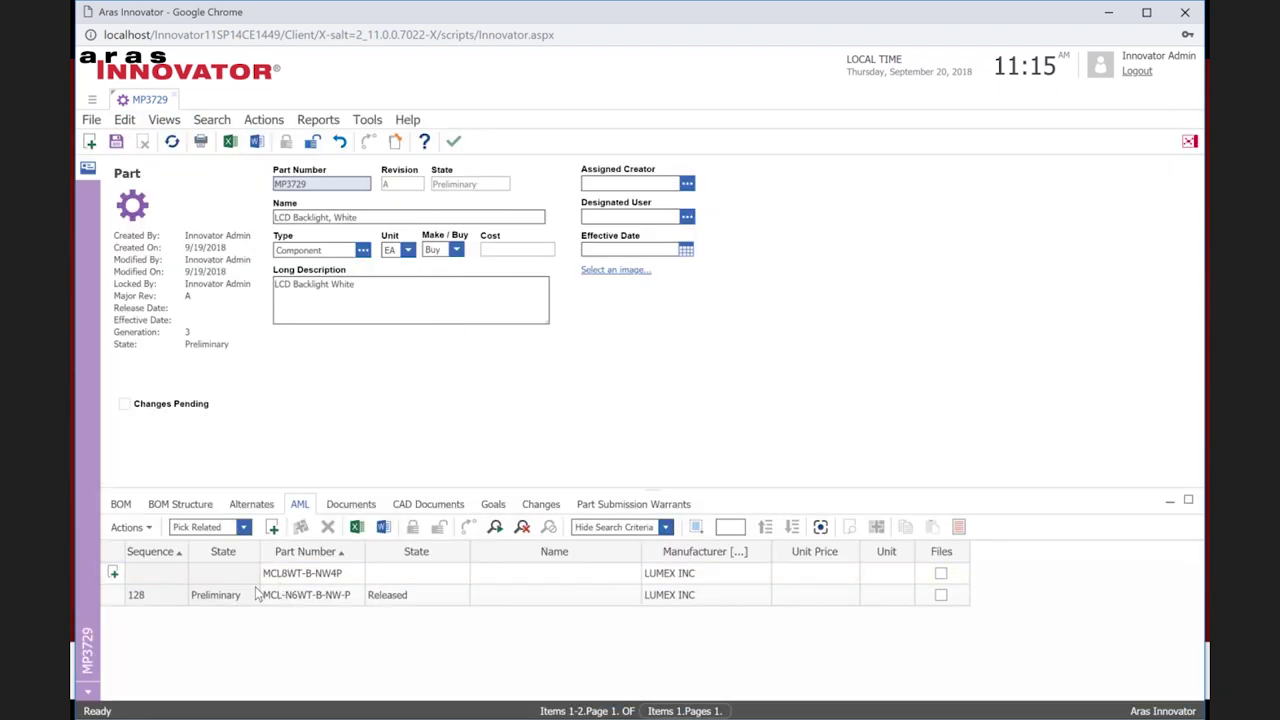
{"action": "left_click", "coordinate": [116, 141]}
{"action": "key", "text": "ctrl+s"}
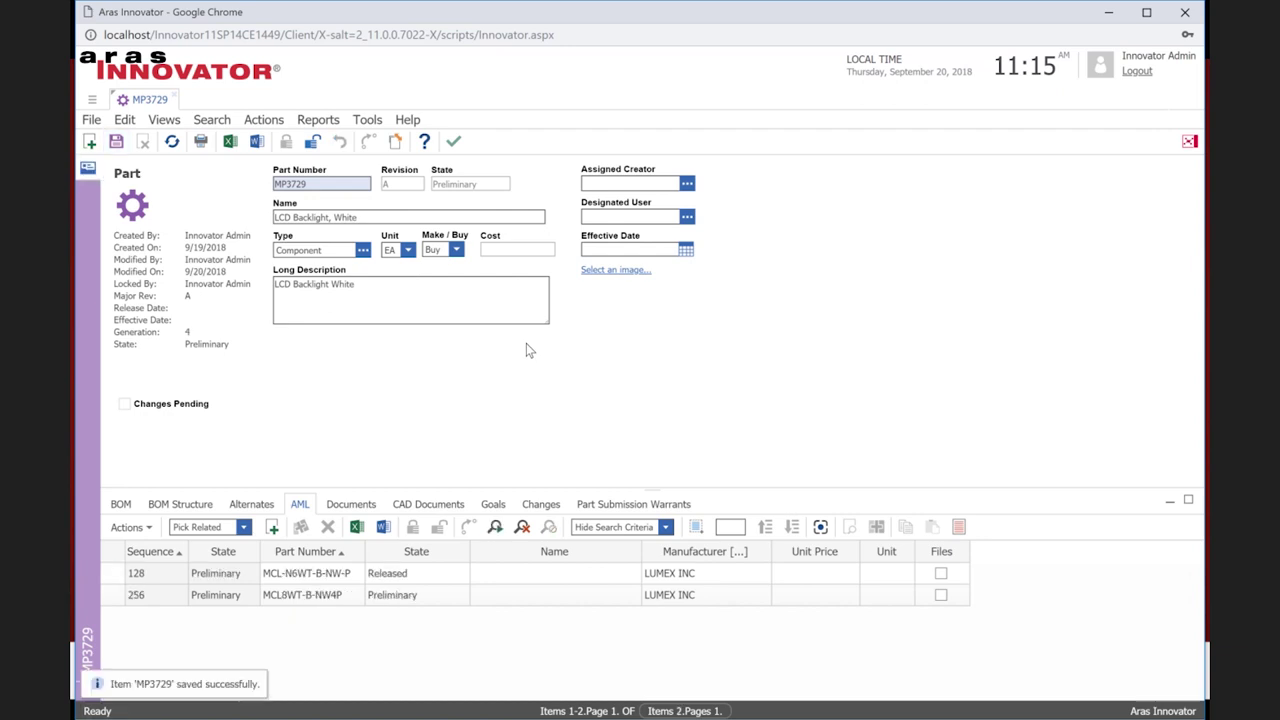
Open manufacturer part MCL-N6WT-B-NW-P from the AML, examine its part detail attributes, and close it
{"action": "left_click", "coordinate": [315, 578]}
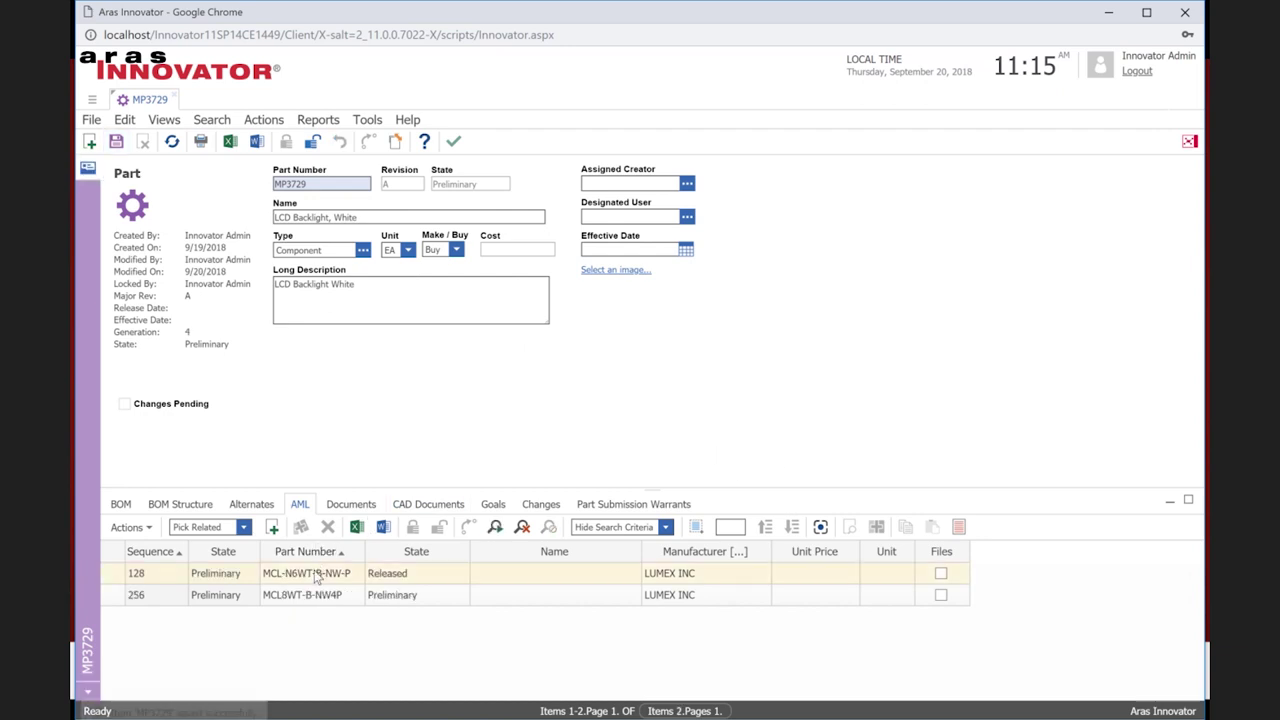
{"action": "right_click", "coordinate": [315, 578]}
{"action": "left_click", "coordinate": [362, 582]}
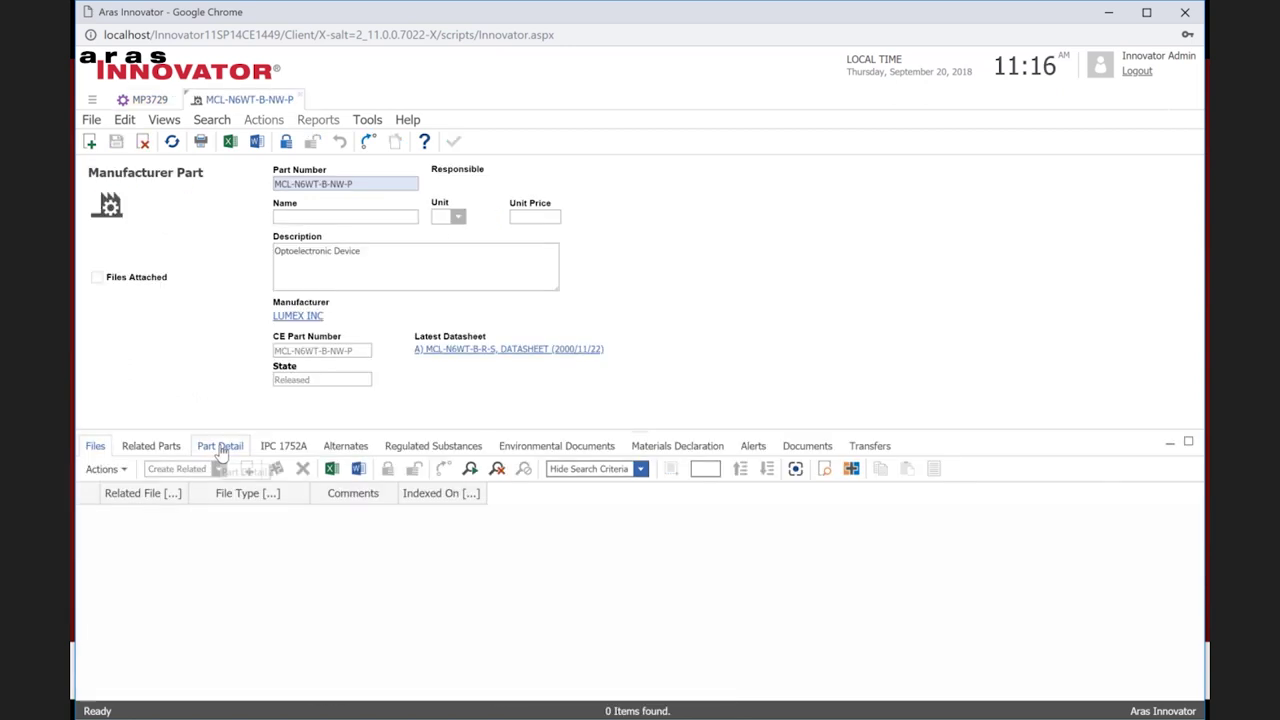
{"action": "left_click", "coordinate": [221, 449]}
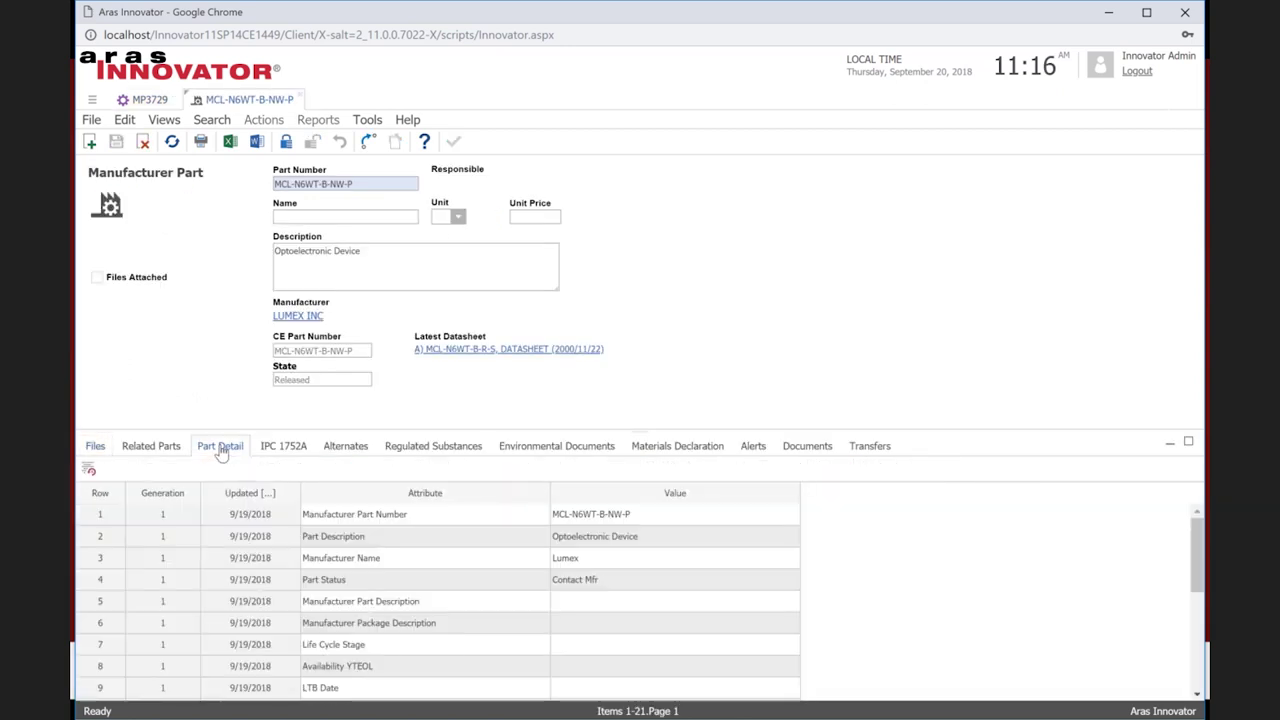
{"action": "left_click", "coordinate": [330, 558]}
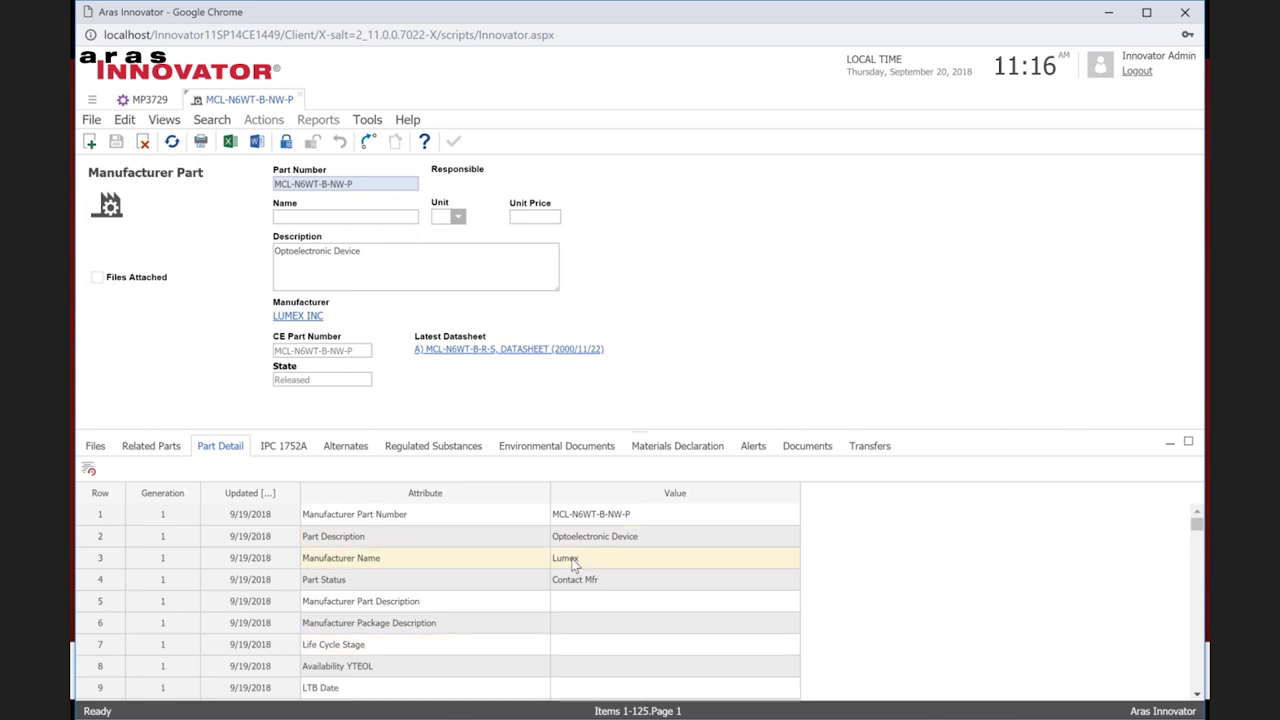
{"action": "scroll", "coordinate": [639, 558], "scroll_direction": "down", "scroll_amount": 1}
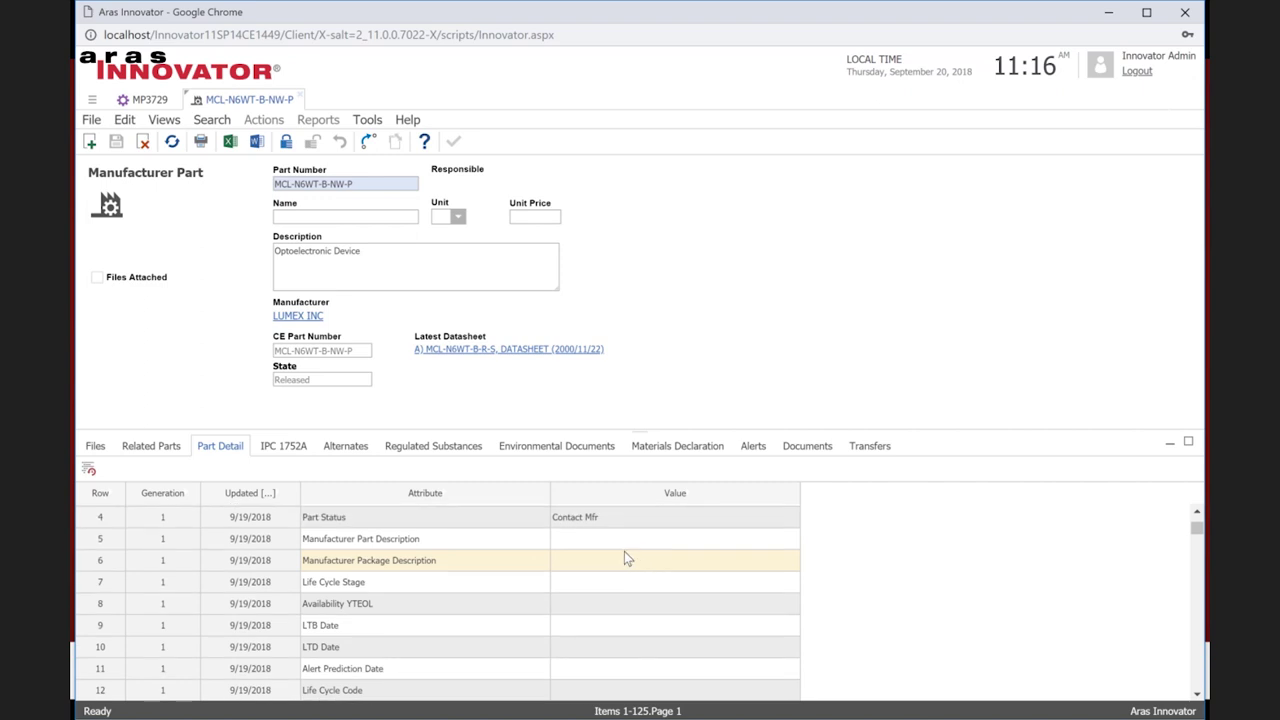
{"action": "scroll", "coordinate": [671, 552], "scroll_direction": "down", "scroll_amount": 4}
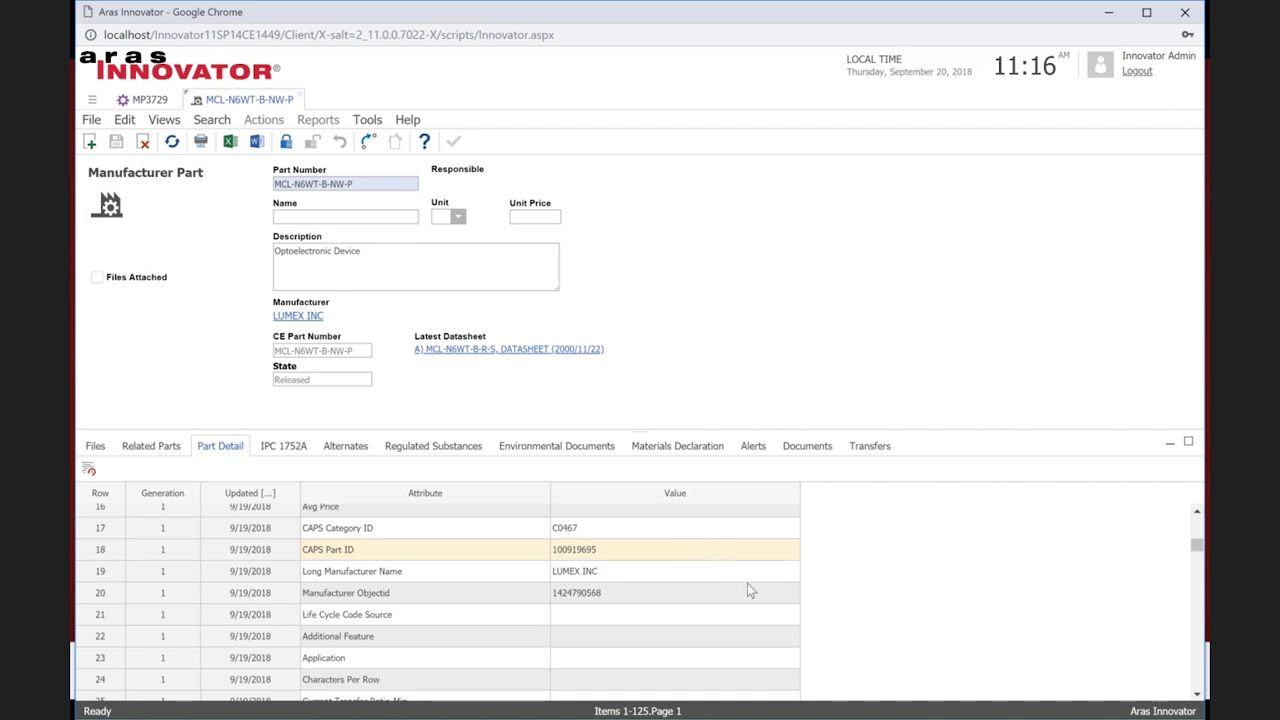
{"action": "scroll", "coordinate": [747, 583], "scroll_direction": "down", "scroll_amount": 3}
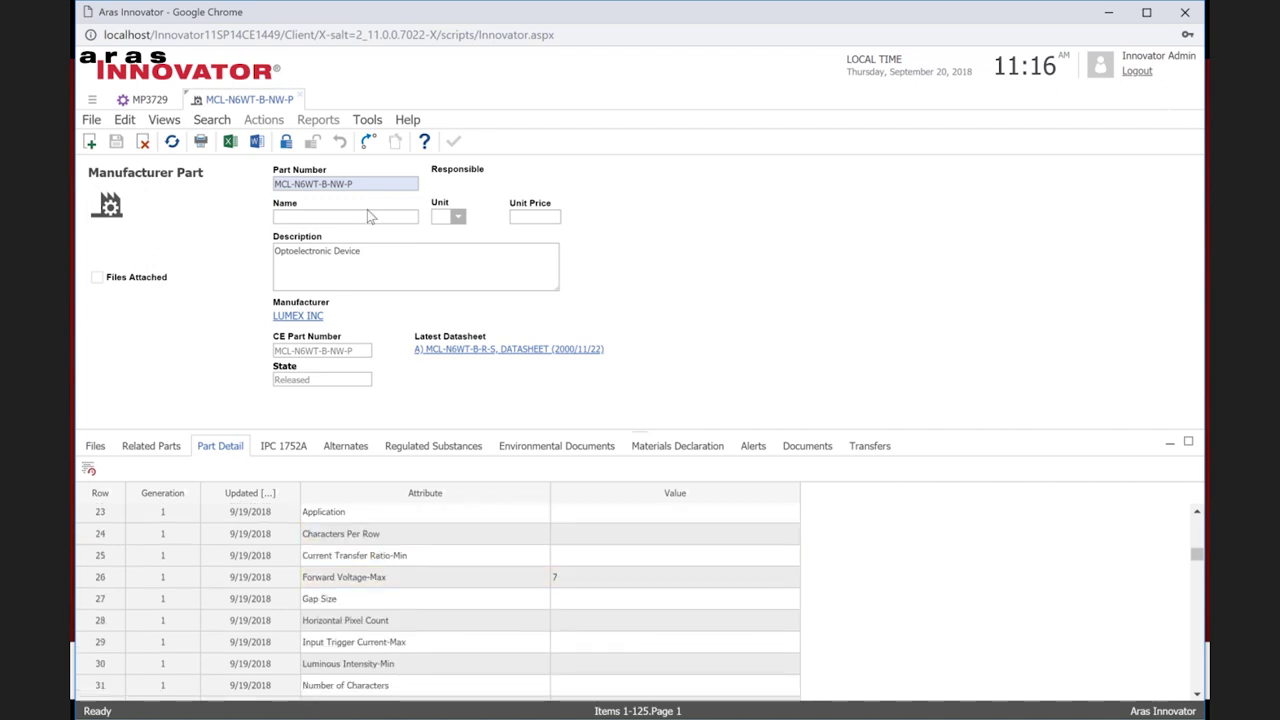
{"action": "left_click", "coordinate": [303, 100]}
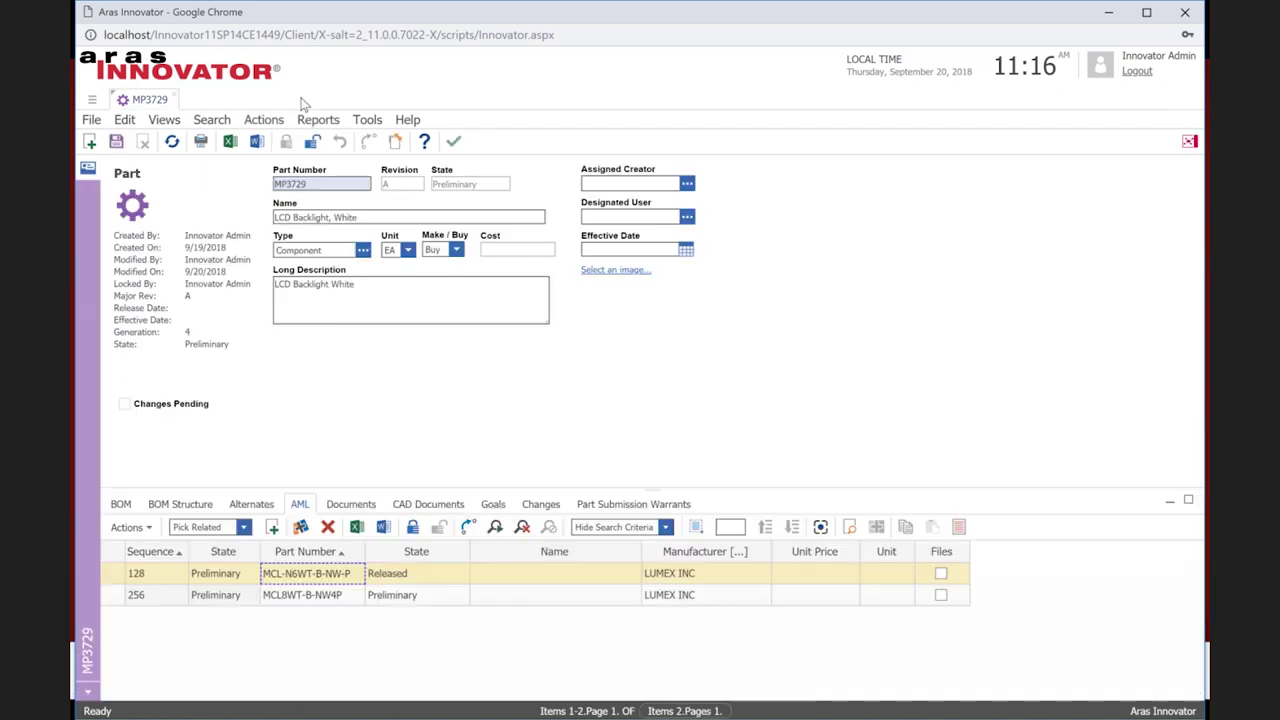
List all manufacturer alerts under Sourcing and open alert PCN-000006 to view its details and affected parts
{"action": "left_click", "coordinate": [91, 99]}
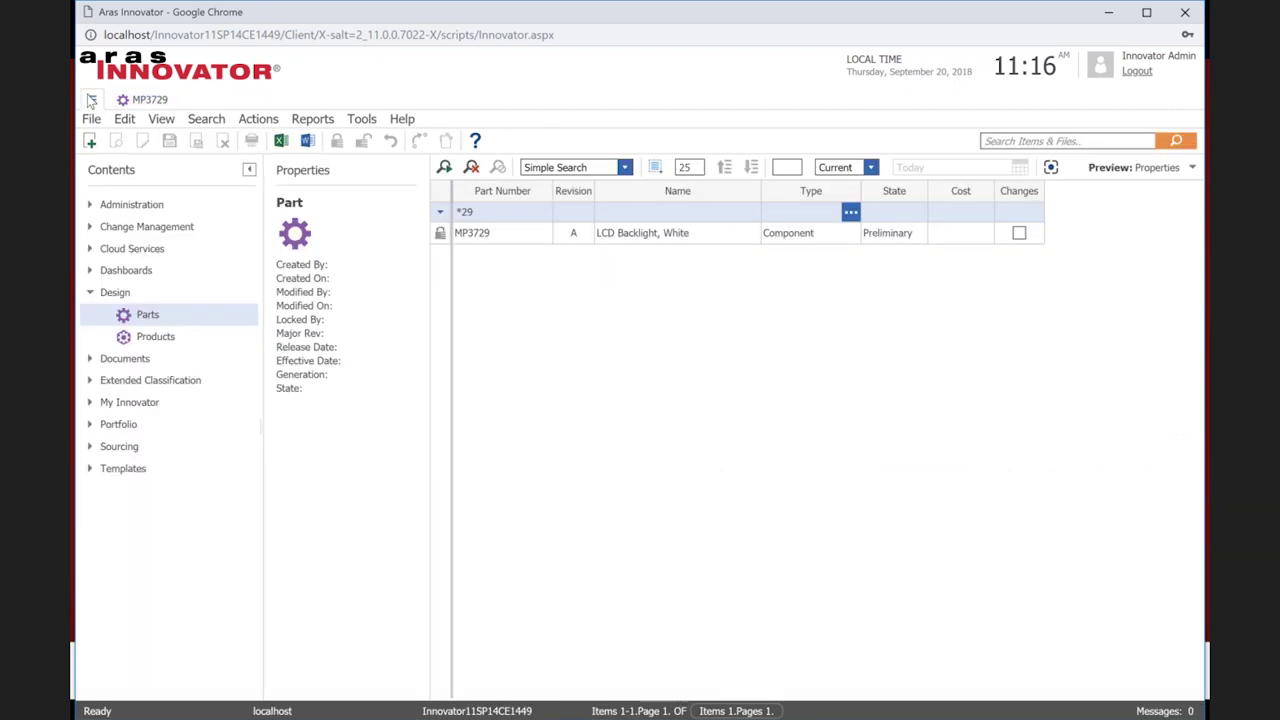
{"action": "left_click", "coordinate": [90, 293]}
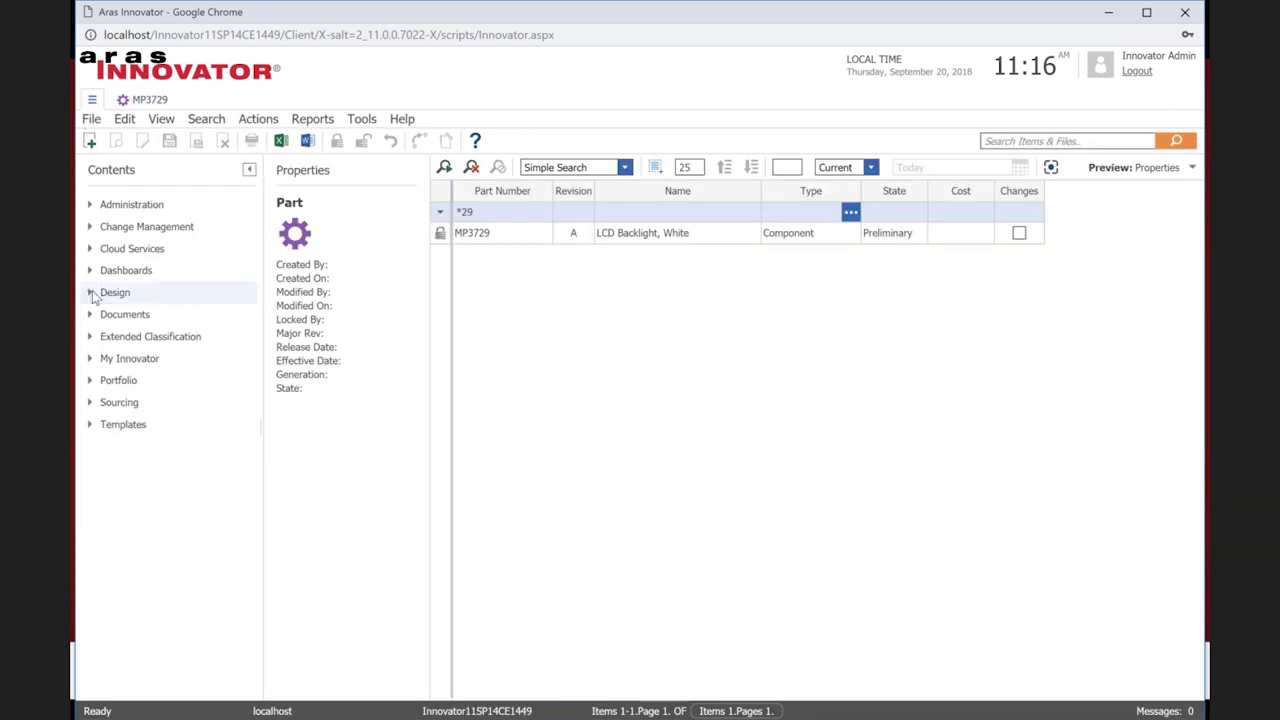
{"action": "left_click", "coordinate": [89, 404]}
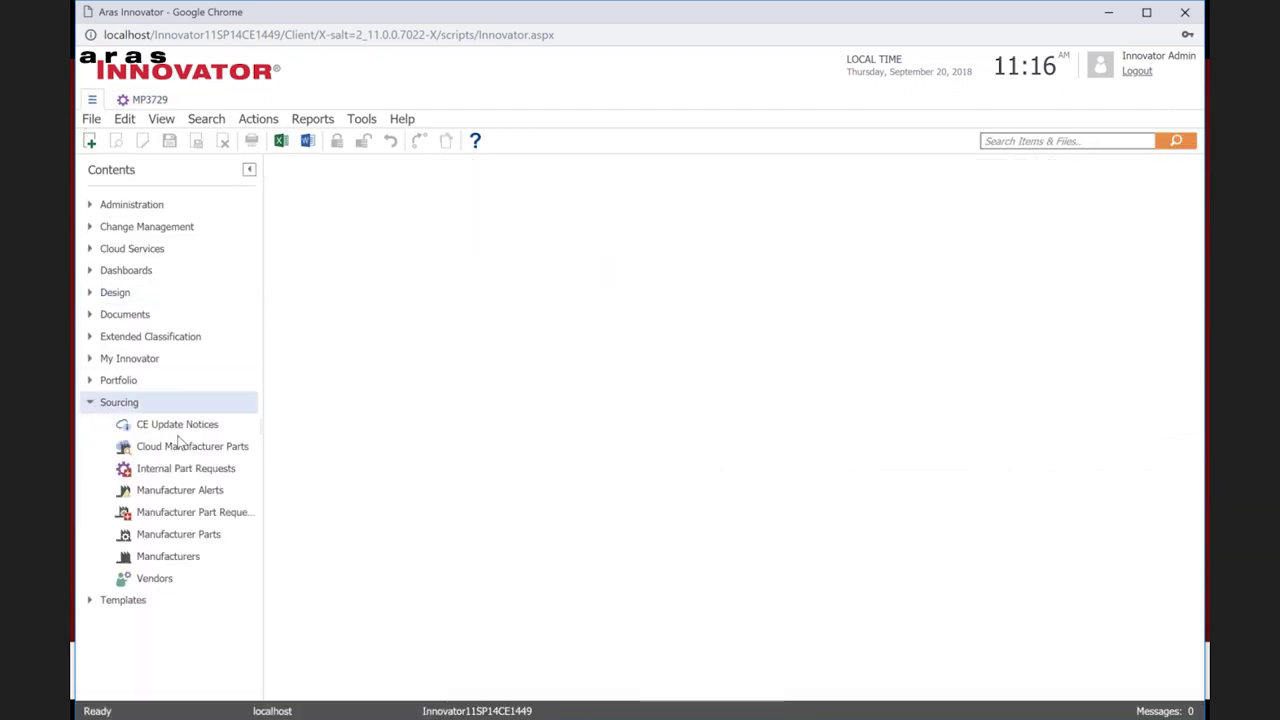
{"action": "left_click", "coordinate": [209, 490]}
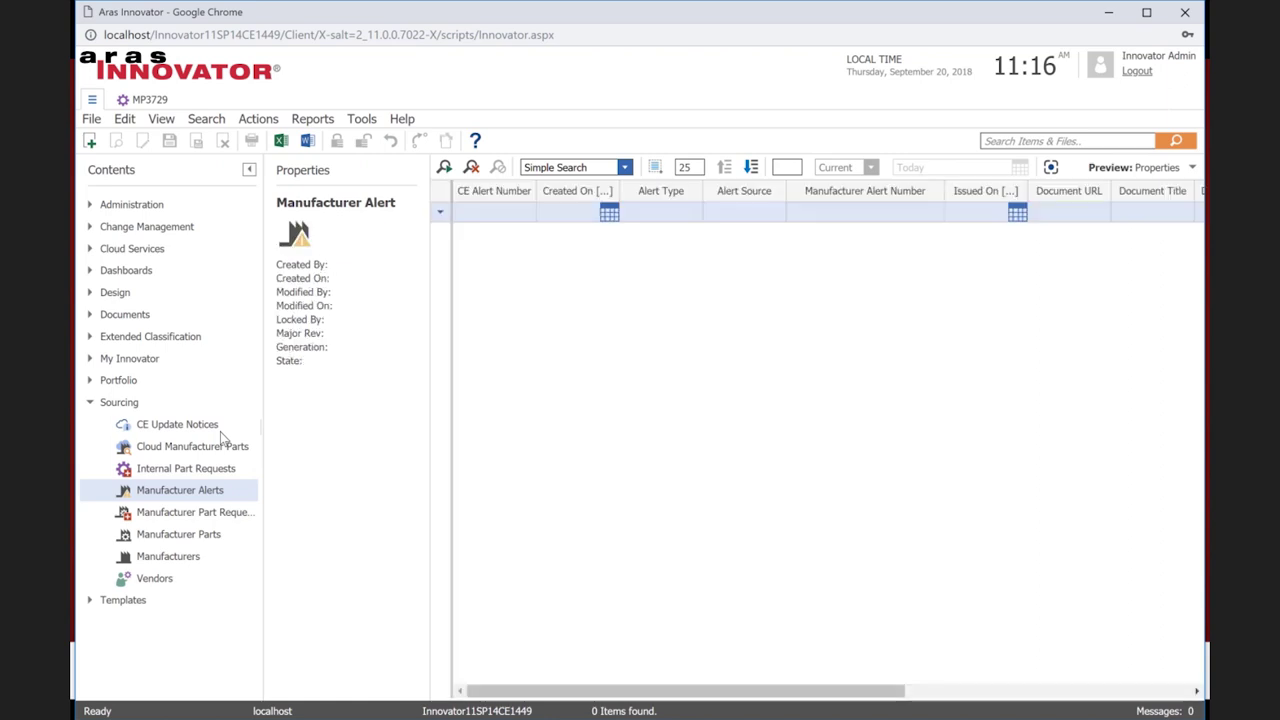
{"action": "left_click", "coordinate": [444, 167]}
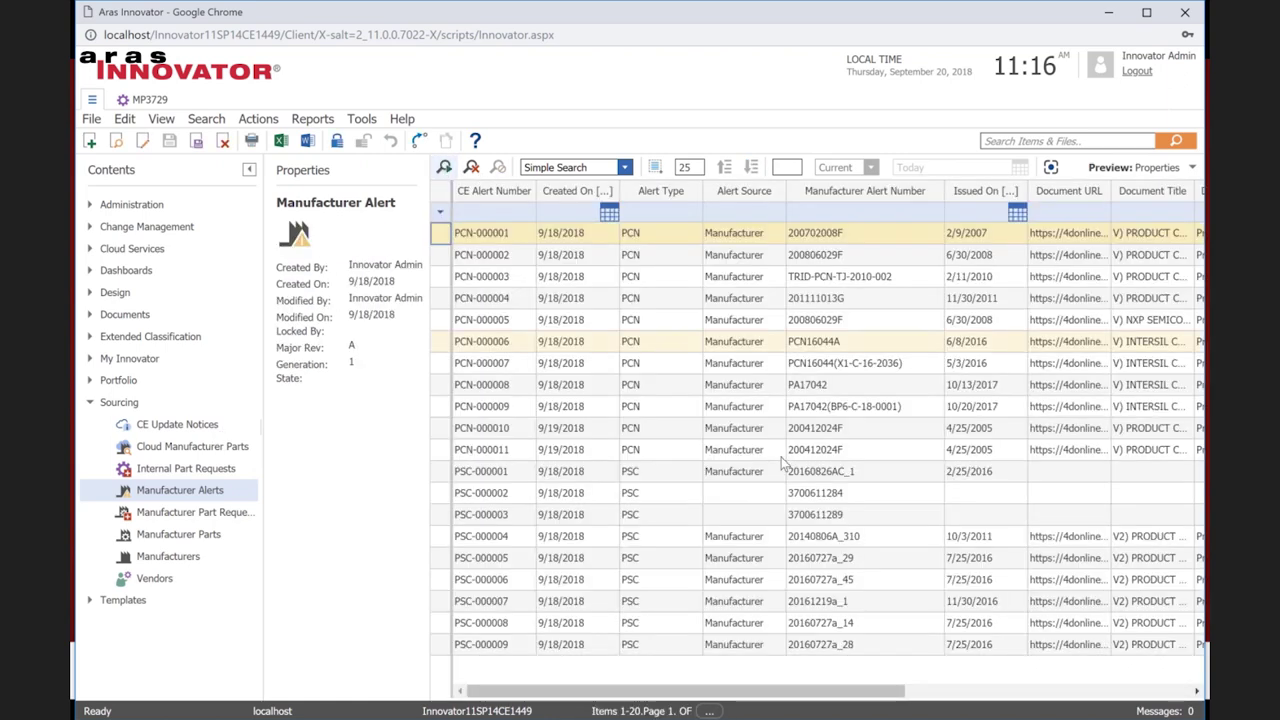
{"action": "double_click", "coordinate": [855, 343]}
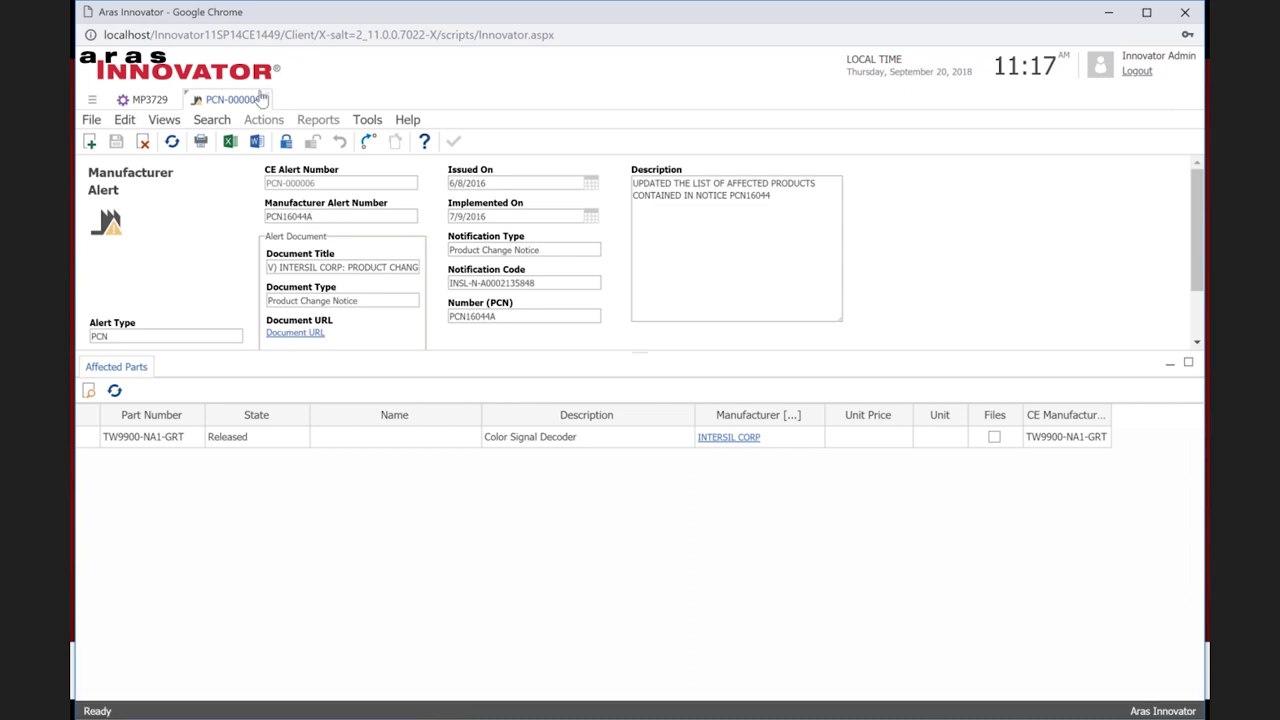
Close the manufacturer alert, search the cloud manufacturer parts for part type Consumer ICs, and display the lifecycle state legend
{"action": "left_click", "coordinate": [268, 97]}
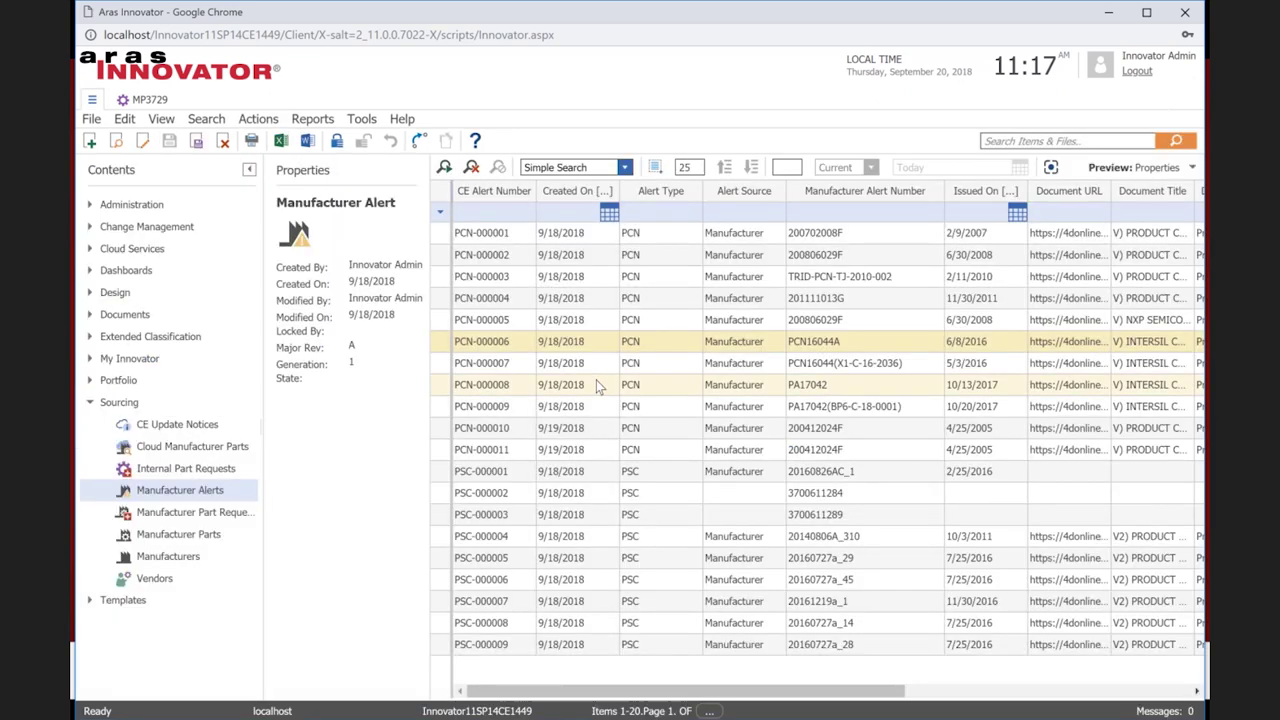
{"action": "left_click", "coordinate": [160, 450]}
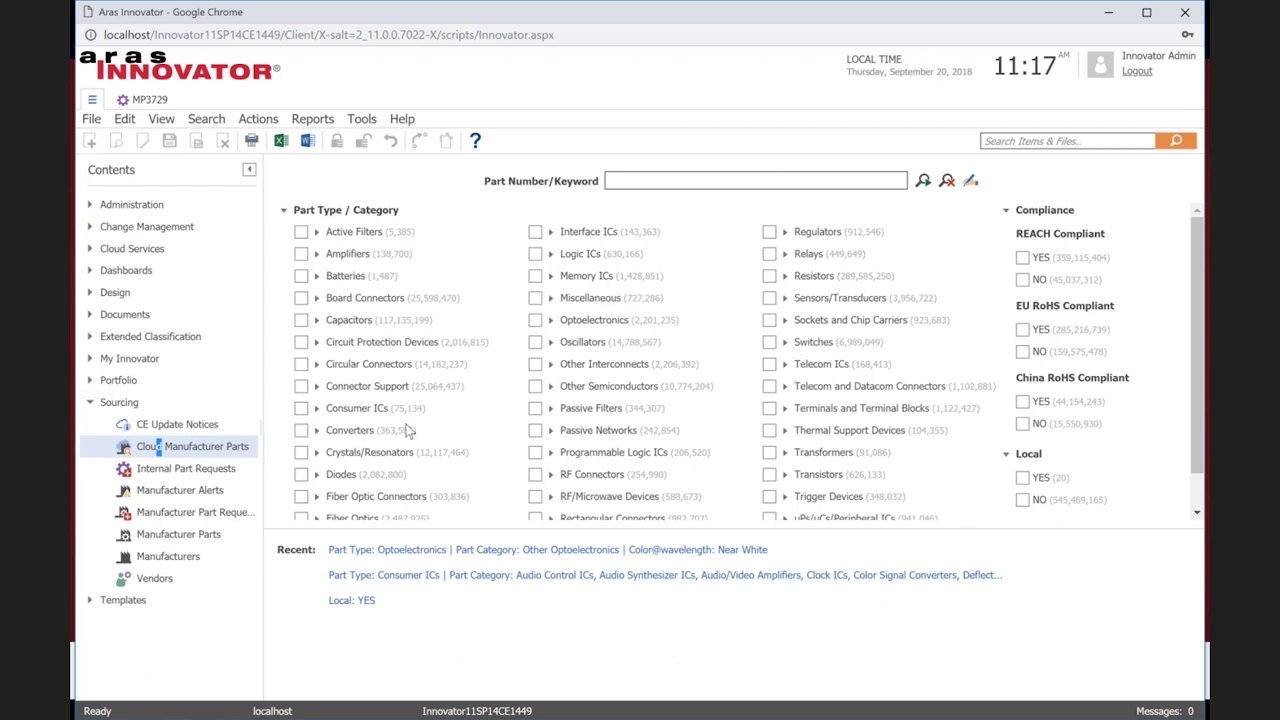
{"action": "left_click", "coordinate": [301, 408]}
{"action": "left_click", "coordinate": [923, 180]}
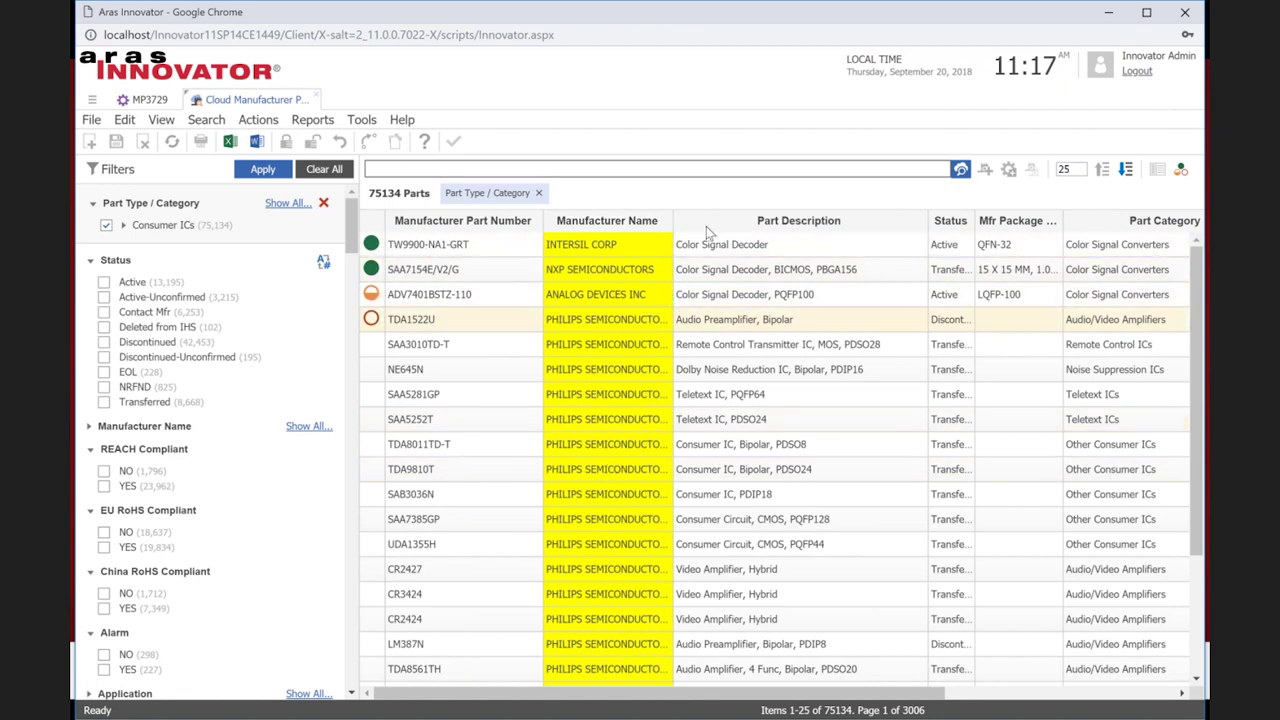
{"action": "left_click", "coordinate": [1180, 170]}
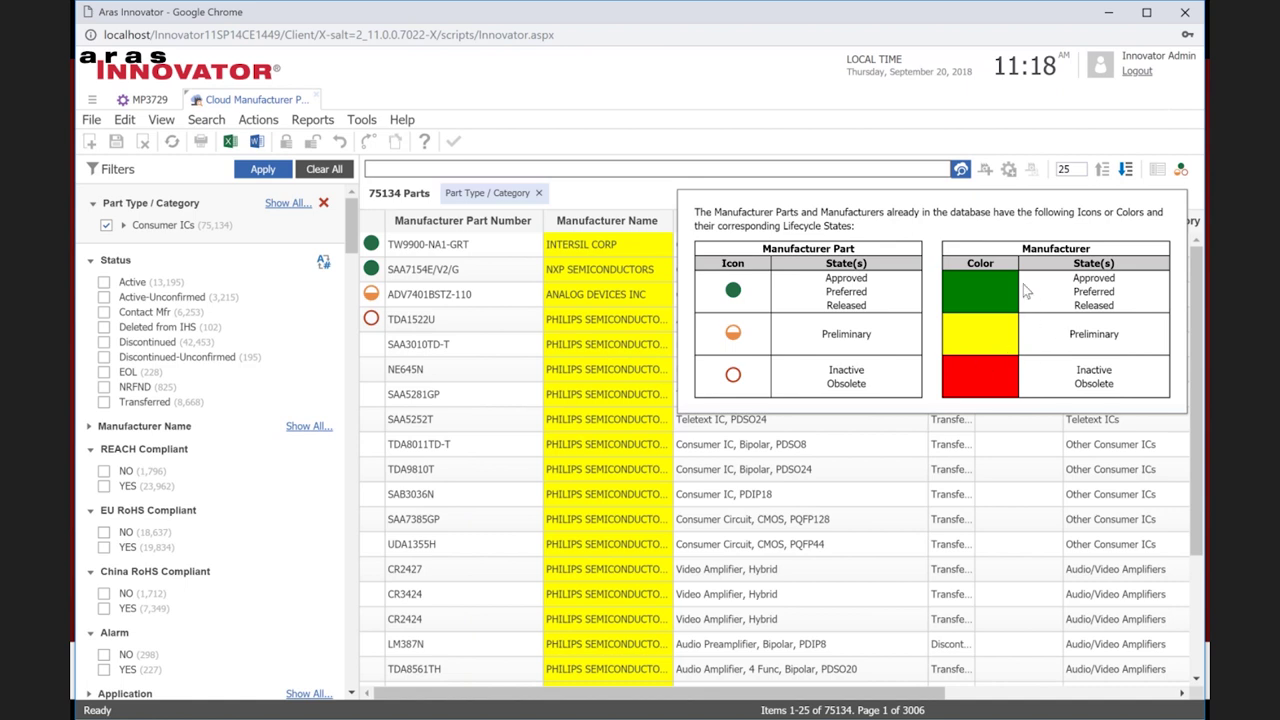
Compare the four consecutive parts NE645N through TDA8011TD-T side by side, and close the comparison
{"action": "left_click", "coordinate": [492, 370]}
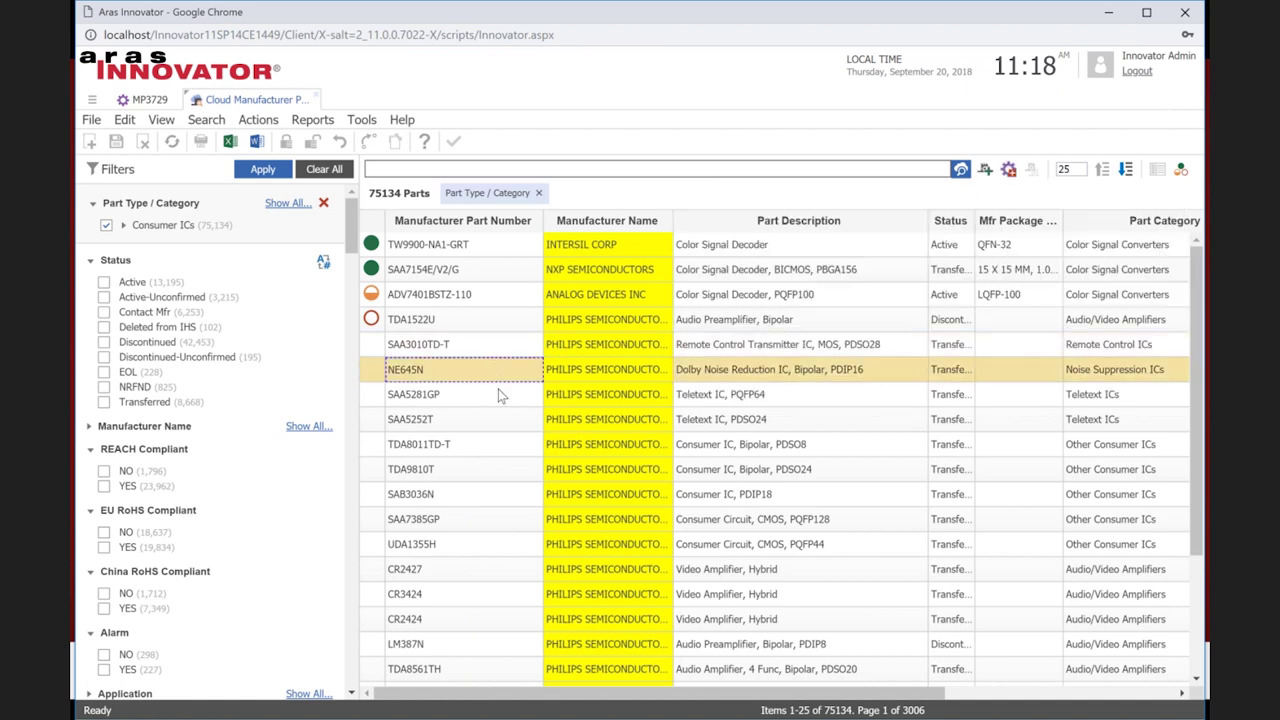
{"action": "left_click_drag", "start_coordinate": [488, 396], "coordinate": [489, 444]}
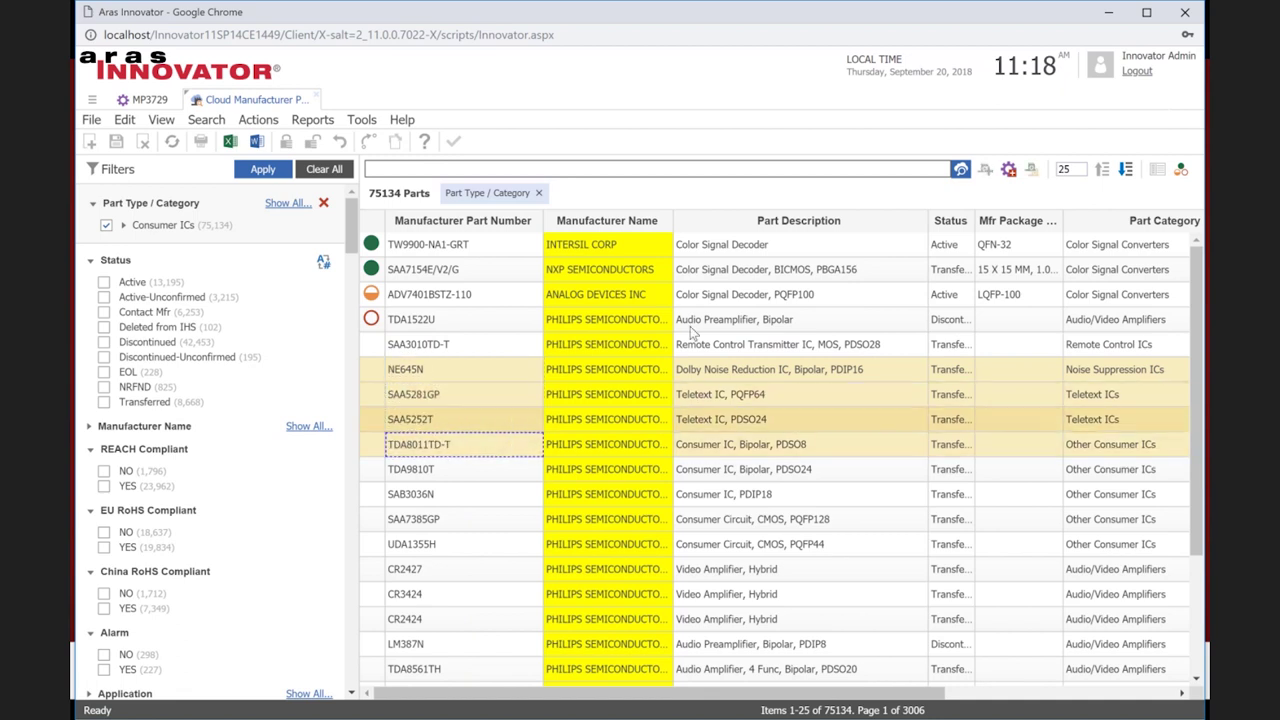
{"action": "left_click", "coordinate": [1033, 170]}
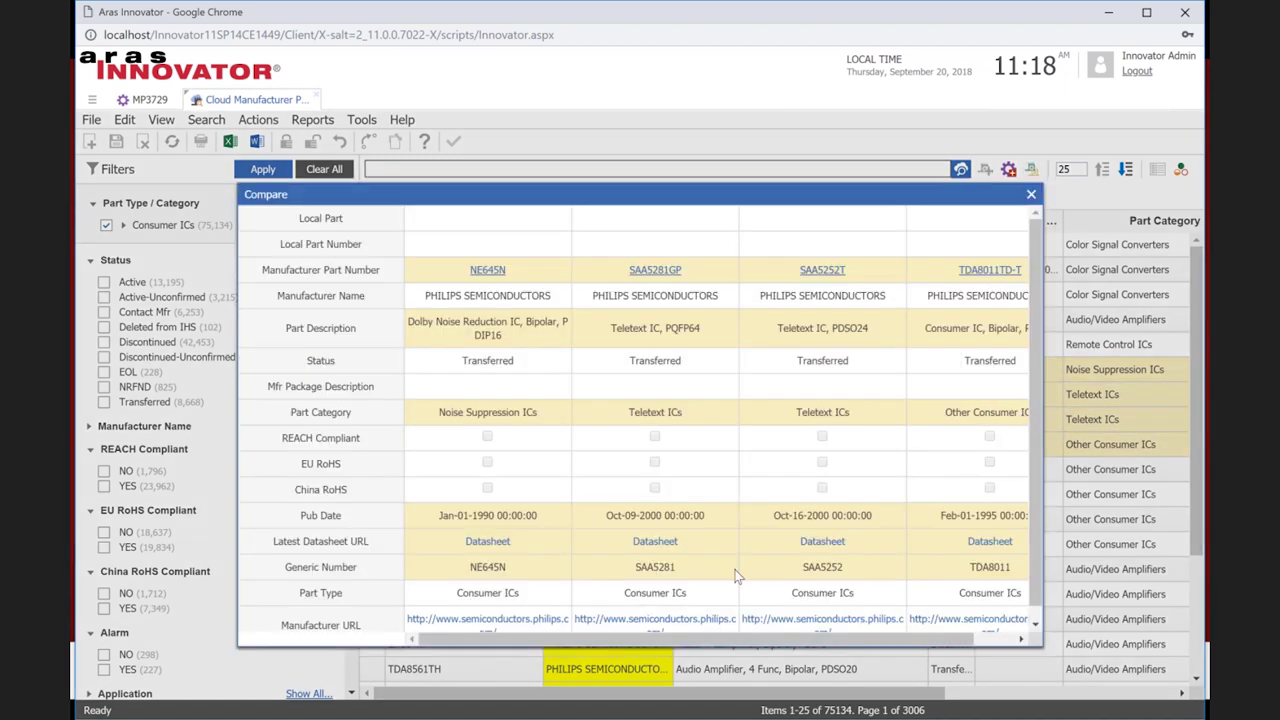
{"action": "scroll", "coordinate": [680, 490], "scroll_direction": "down", "scroll_amount": 1}
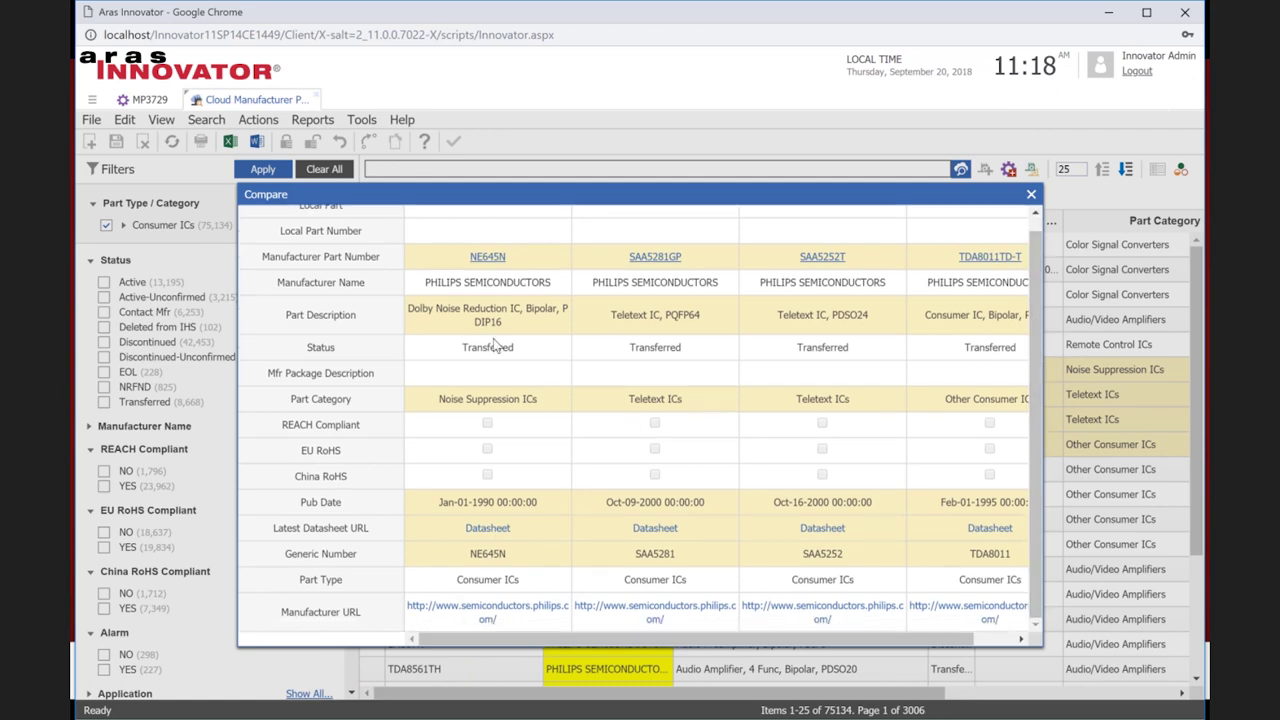
{"action": "left_click", "coordinate": [1031, 194]}
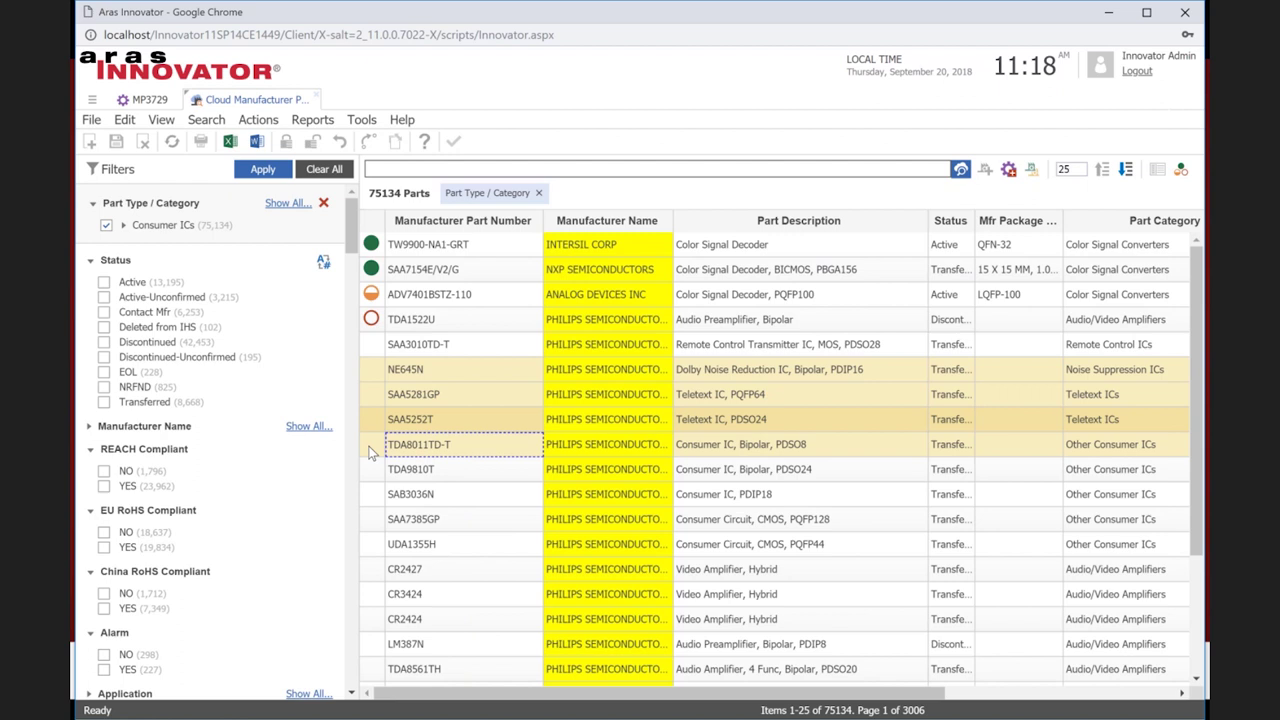
Create an internal part request from cloud manufacturer part SAA5252T and save it
{"action": "left_click", "coordinate": [462, 420]}
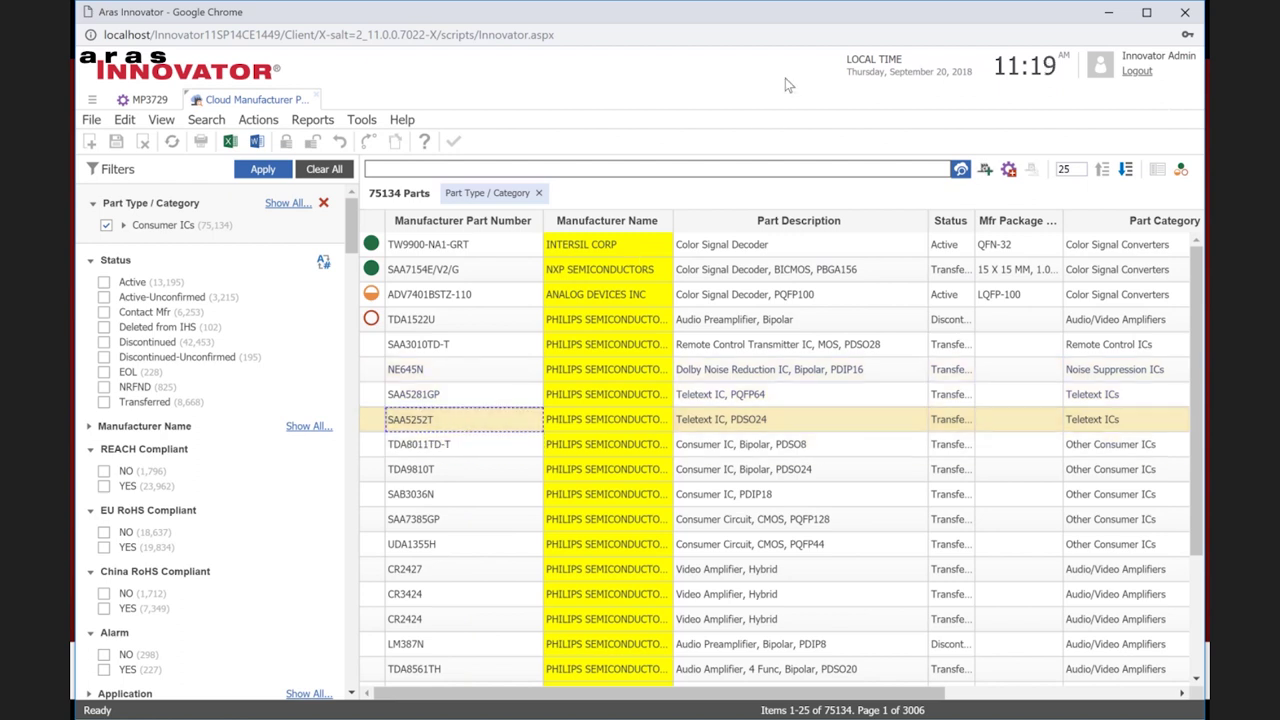
{"action": "left_click", "coordinate": [1009, 170]}
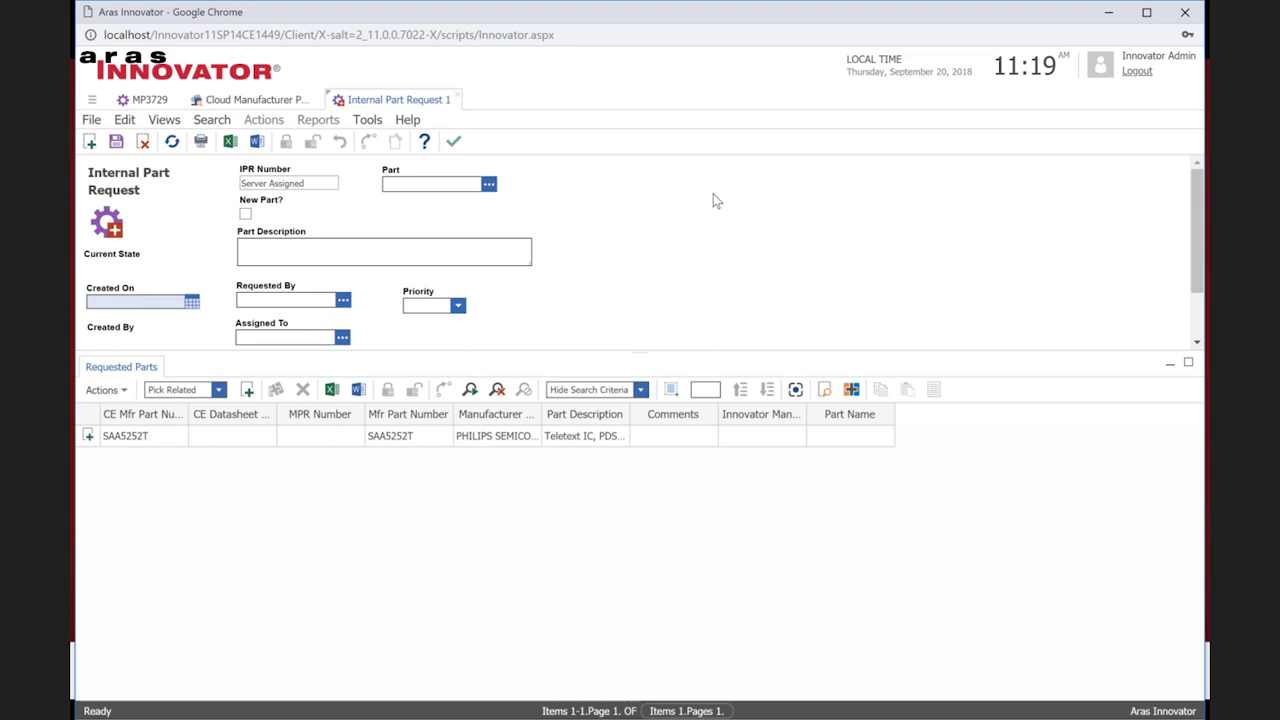
{"action": "left_click", "coordinate": [117, 143]}
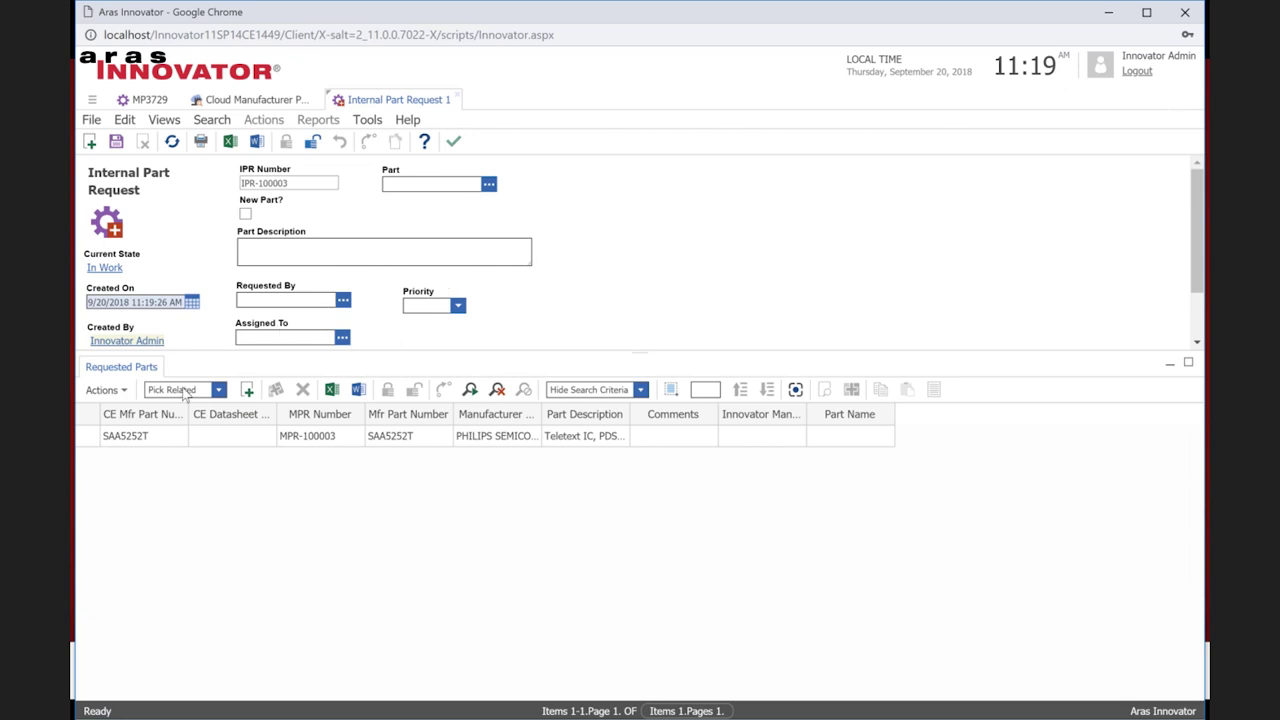
Open the manufacturer part request for SAA5252T from the requested parts, examine its part detail attributes, and close it
{"action": "left_click", "coordinate": [151, 442]}
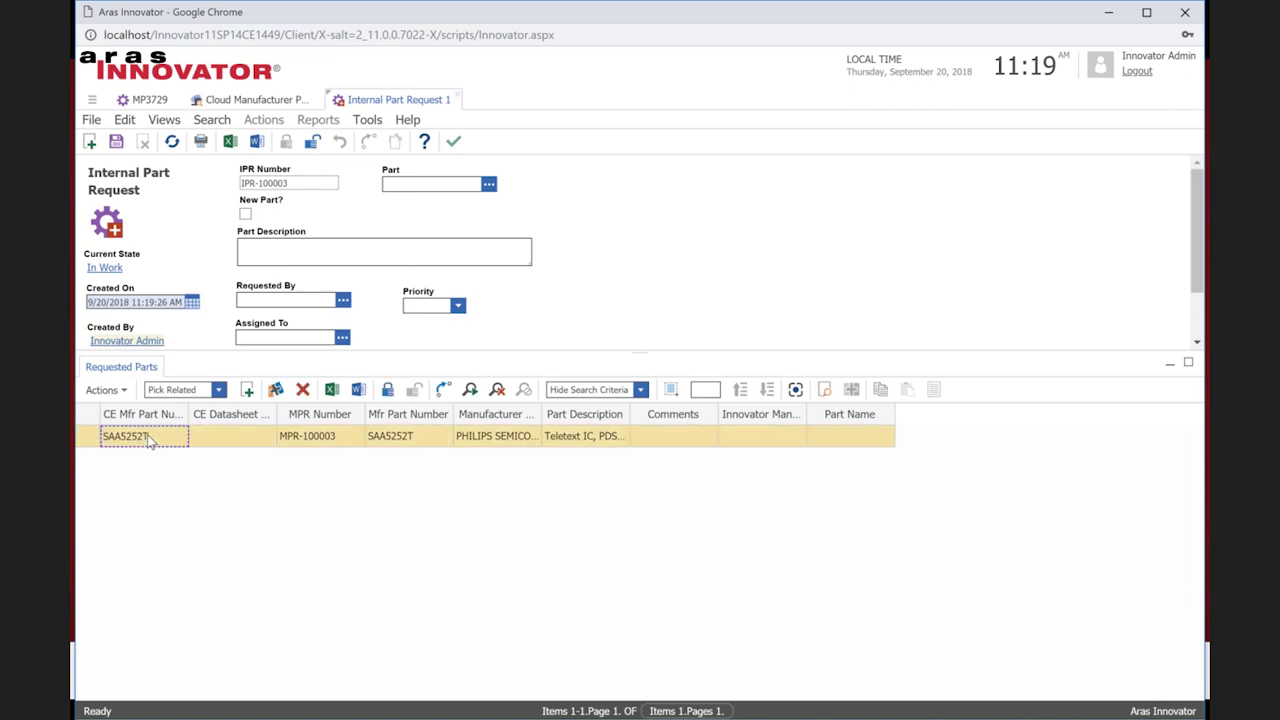
{"action": "right_click", "coordinate": [153, 442]}
{"action": "left_click", "coordinate": [170, 446]}
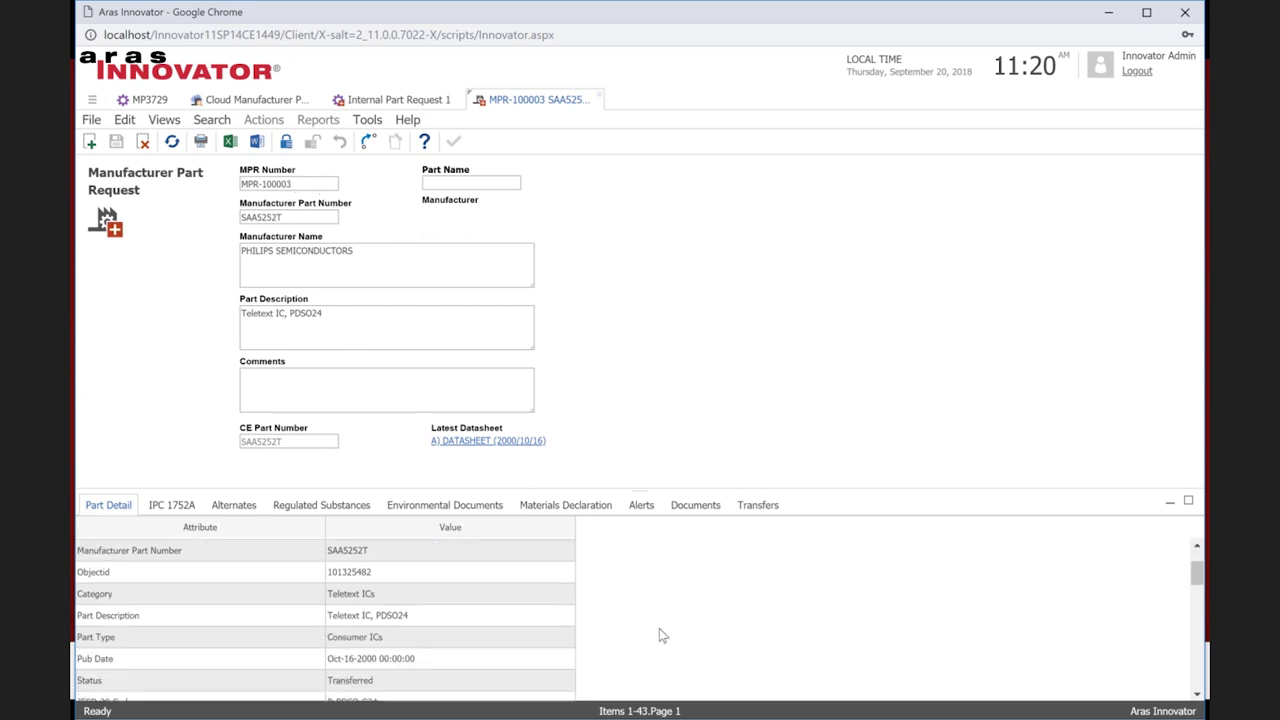
{"action": "scroll", "coordinate": [656, 622], "scroll_direction": "down", "scroll_amount": 5}
{"action": "scroll", "coordinate": [652, 615], "scroll_direction": "up", "scroll_amount": 5}
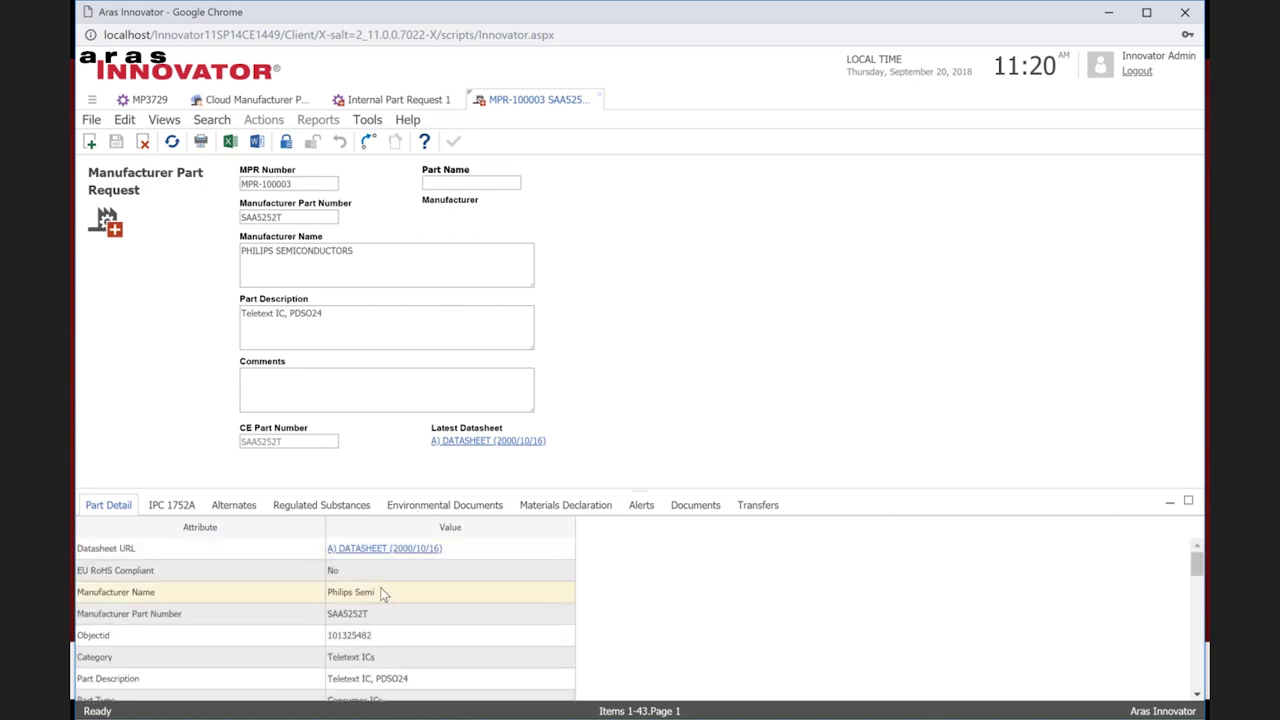
{"action": "scroll", "coordinate": [410, 597], "scroll_direction": "down", "scroll_amount": 1}
{"action": "scroll", "coordinate": [600, 596], "scroll_direction": "down", "scroll_amount": 3}
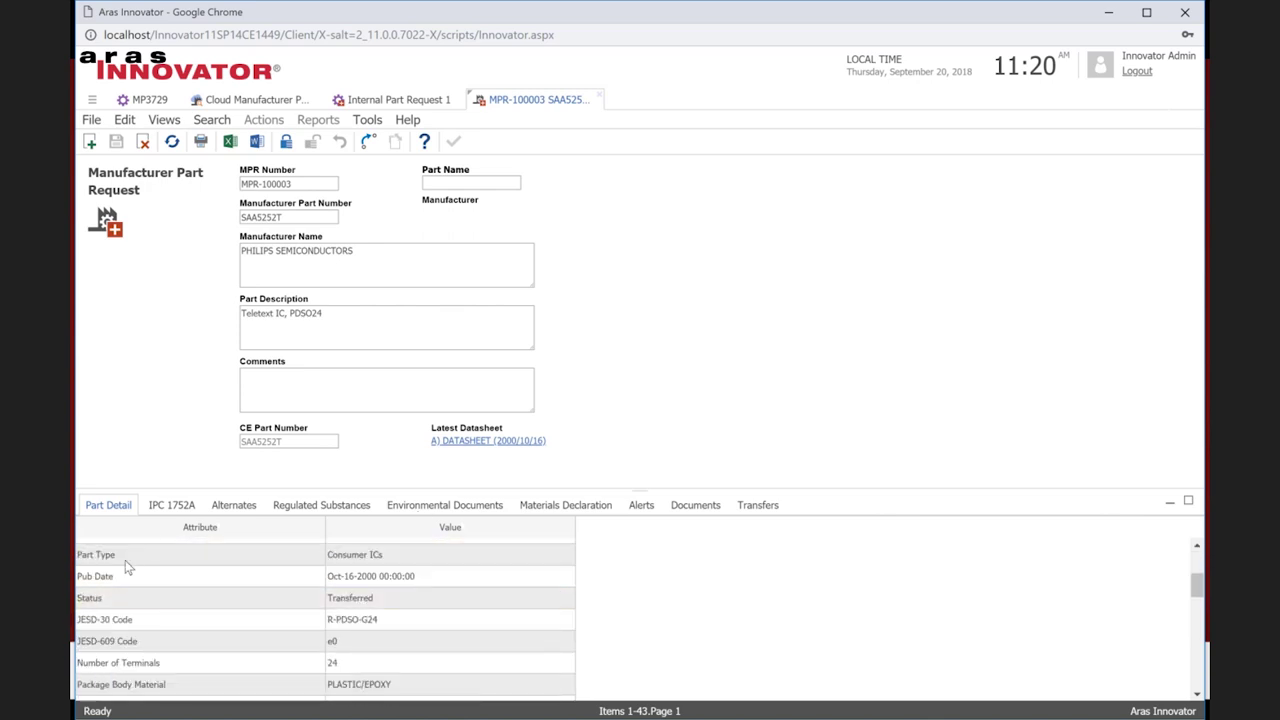
{"action": "scroll", "coordinate": [660, 570], "scroll_direction": "down", "scroll_amount": 5}
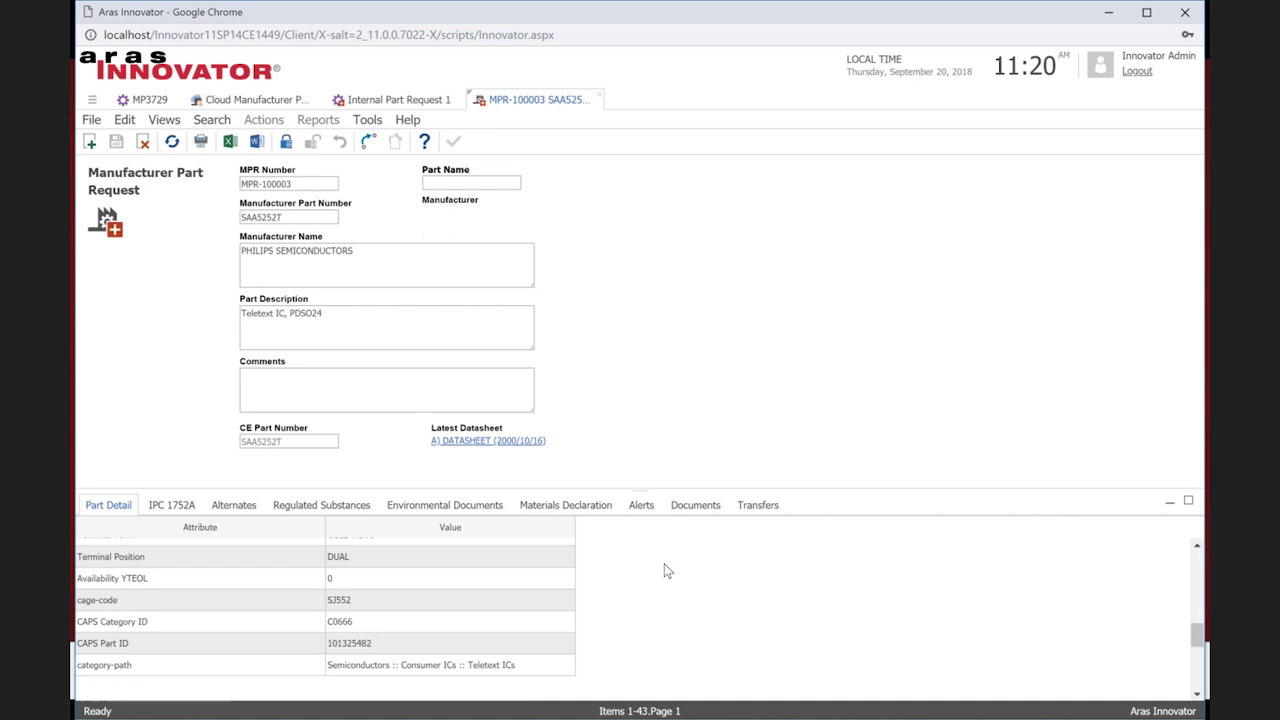
{"action": "scroll", "coordinate": [665, 568], "scroll_direction": "up", "scroll_amount": 8}
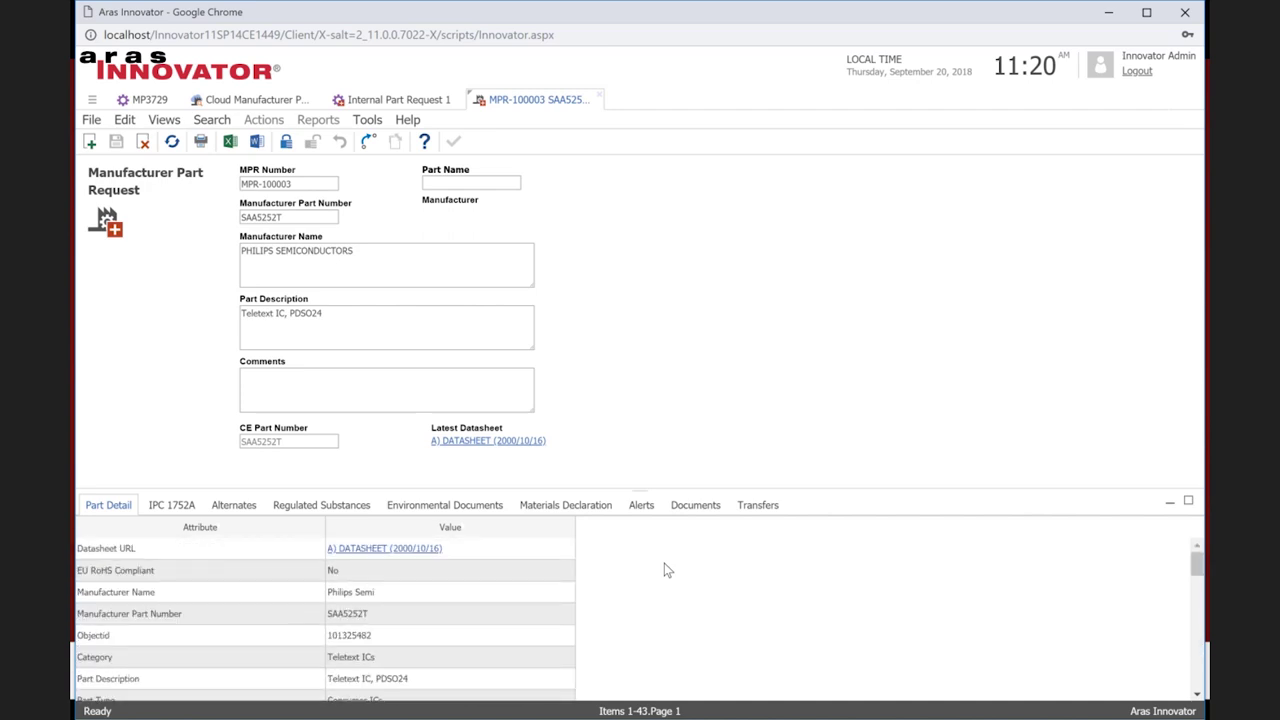
{"action": "left_click", "coordinate": [600, 99]}
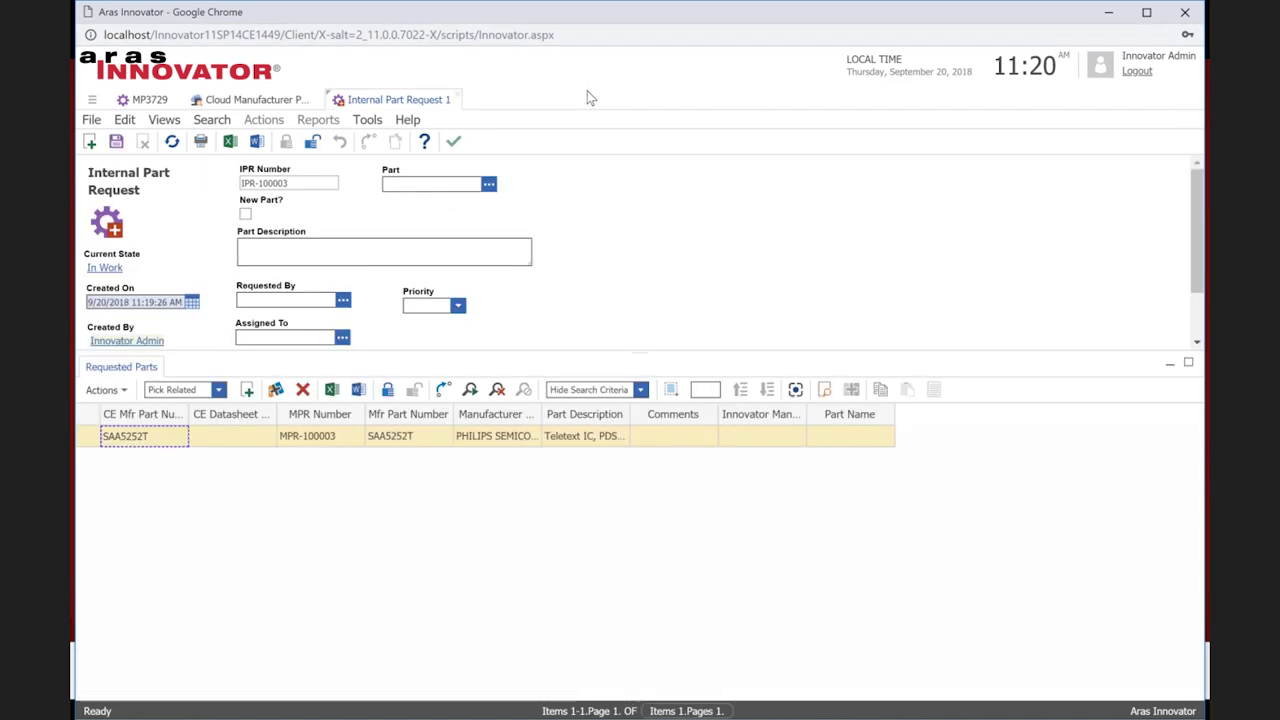
Display the workflow process of the new internal part request
{"action": "left_click", "coordinate": [166, 121]}
{"action": "left_click", "coordinate": [192, 255]}
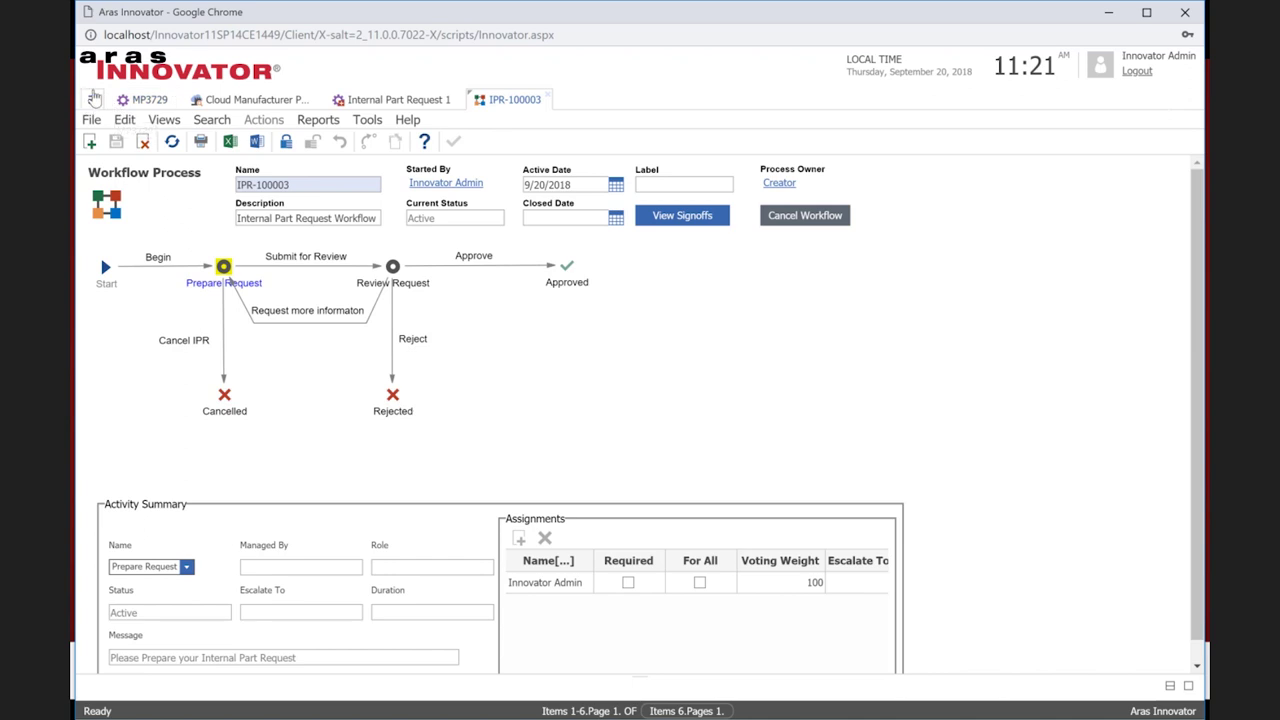
List all manufacturers under Sourcing without search criteria and open ENERGIZER HOLDINGS INC to review its details and manufacturer parts
{"action": "left_click", "coordinate": [93, 97]}
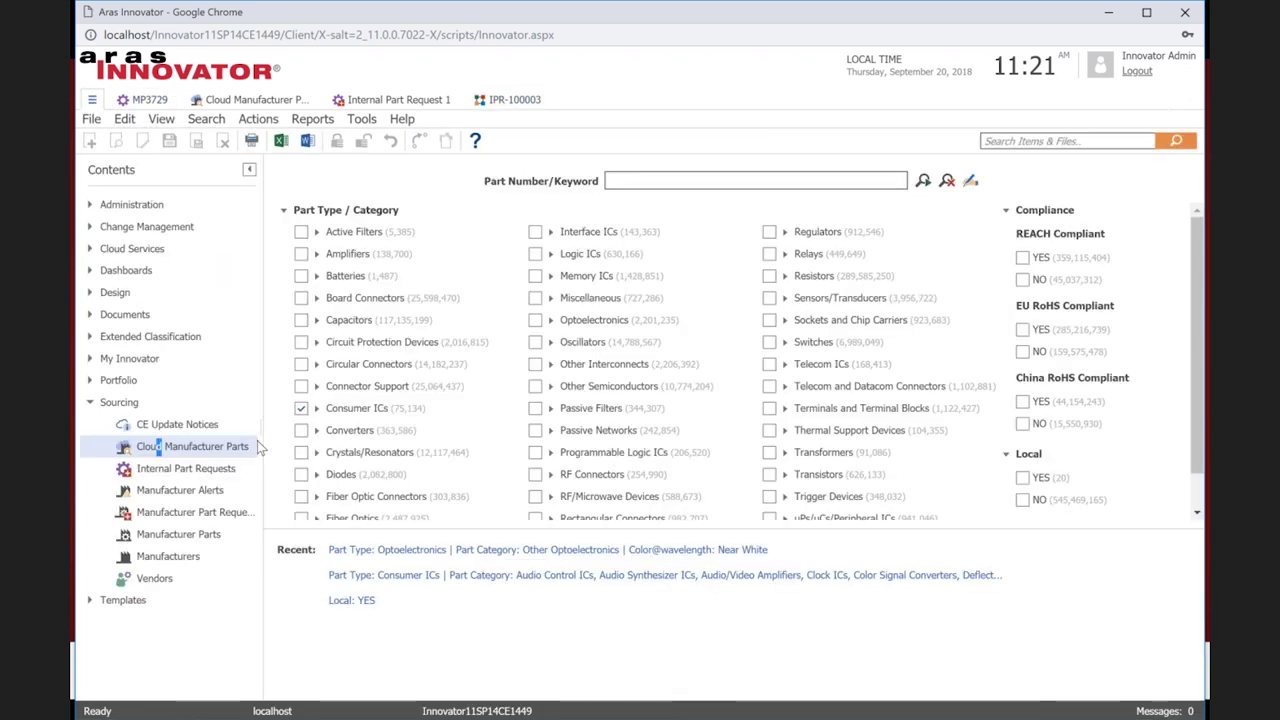
{"action": "left_click", "coordinate": [163, 558]}
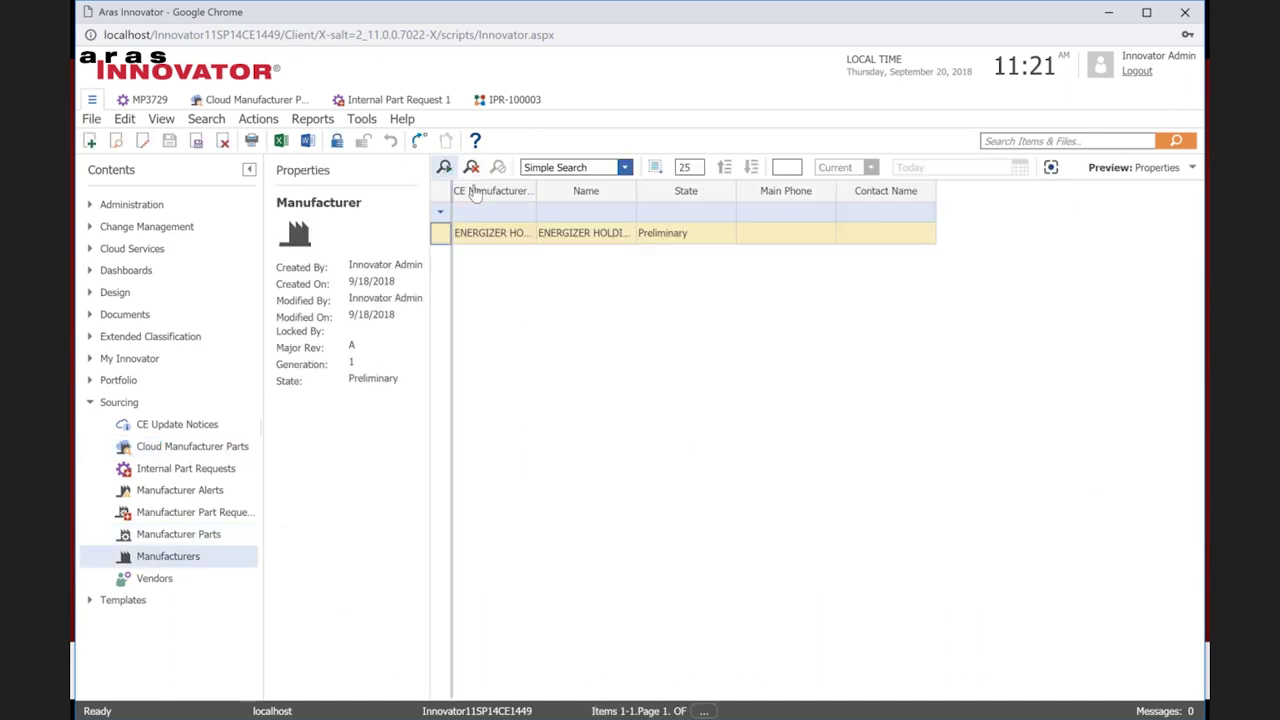
{"action": "left_click", "coordinate": [490, 233]}
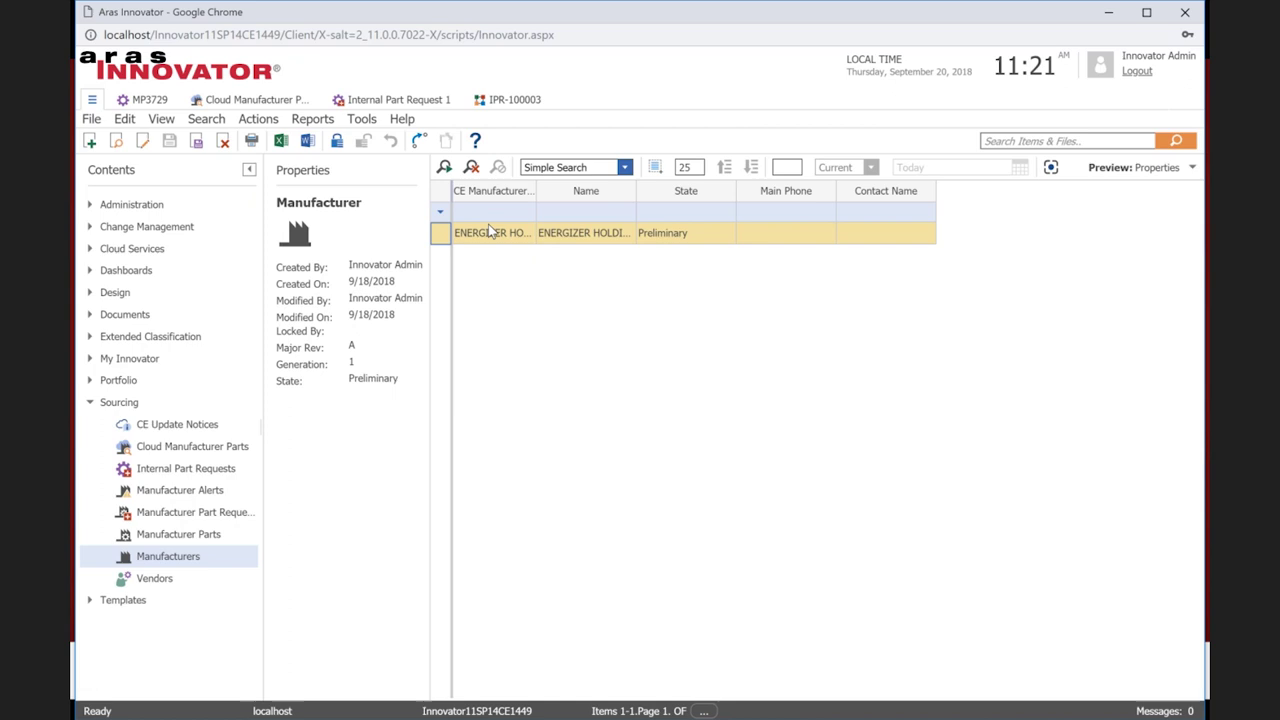
{"action": "left_click", "coordinate": [485, 210]}
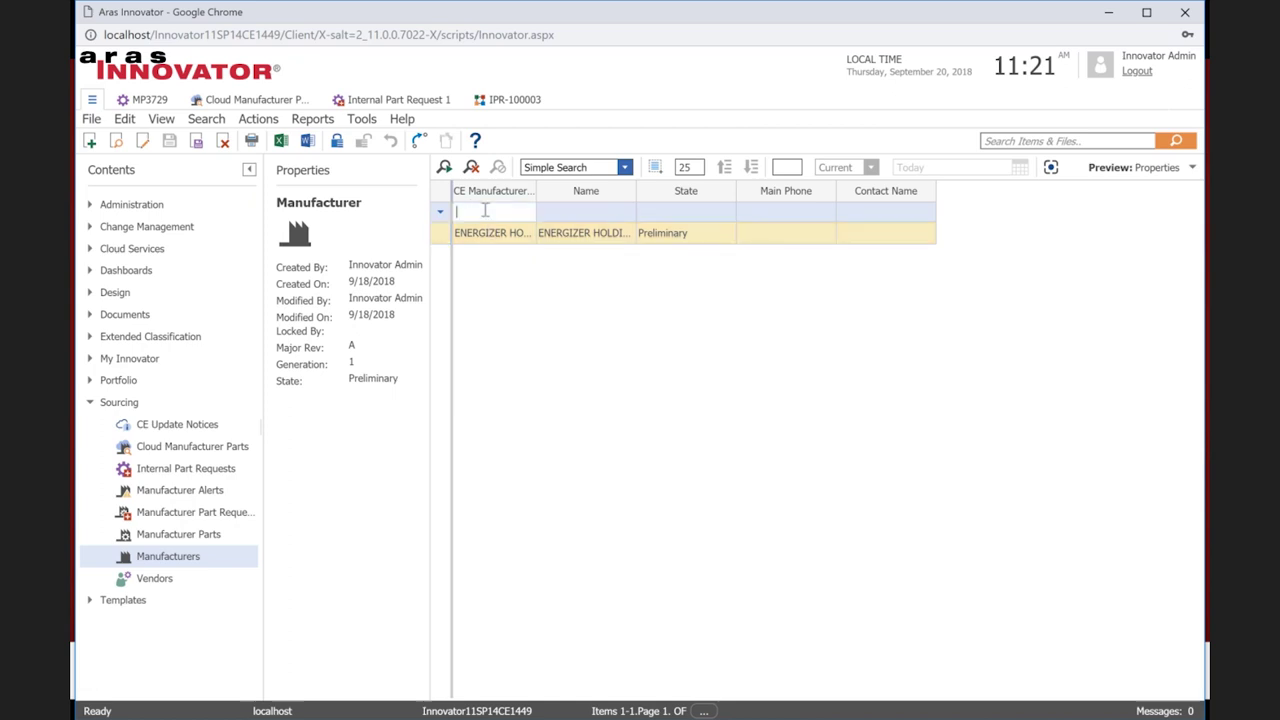
{"action": "left_click", "coordinate": [471, 167]}
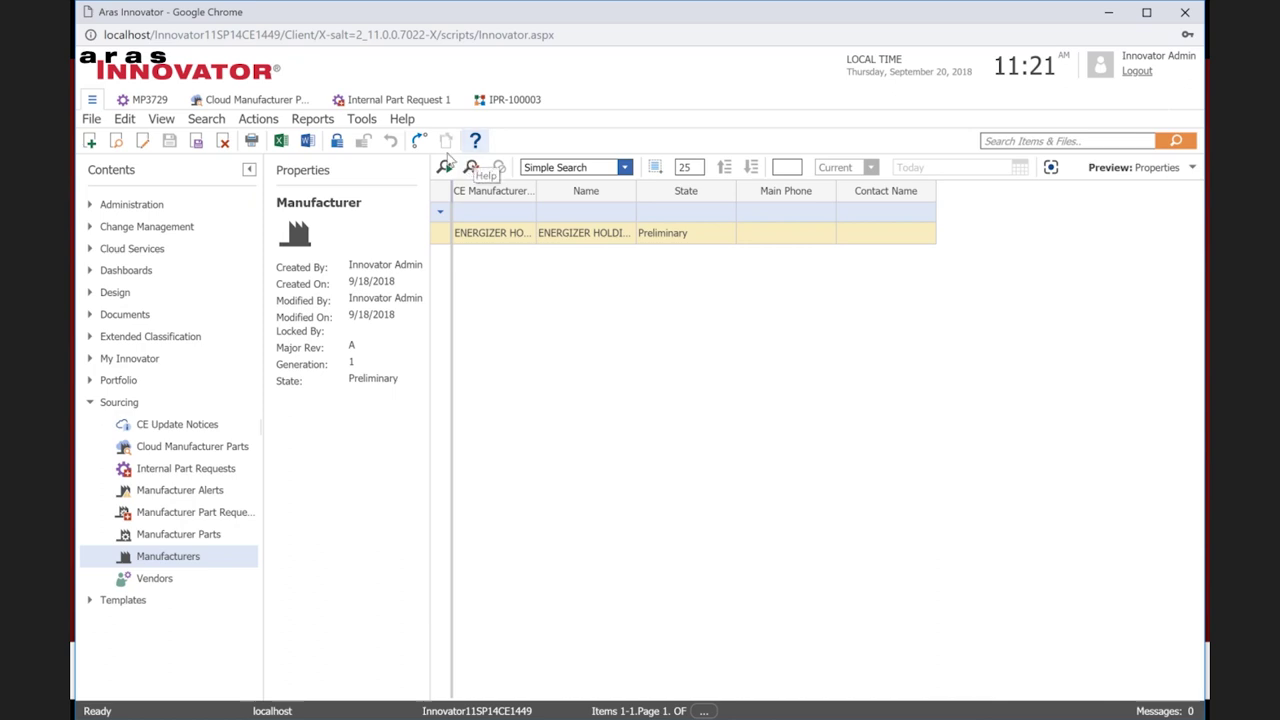
{"action": "left_click", "coordinate": [446, 168]}
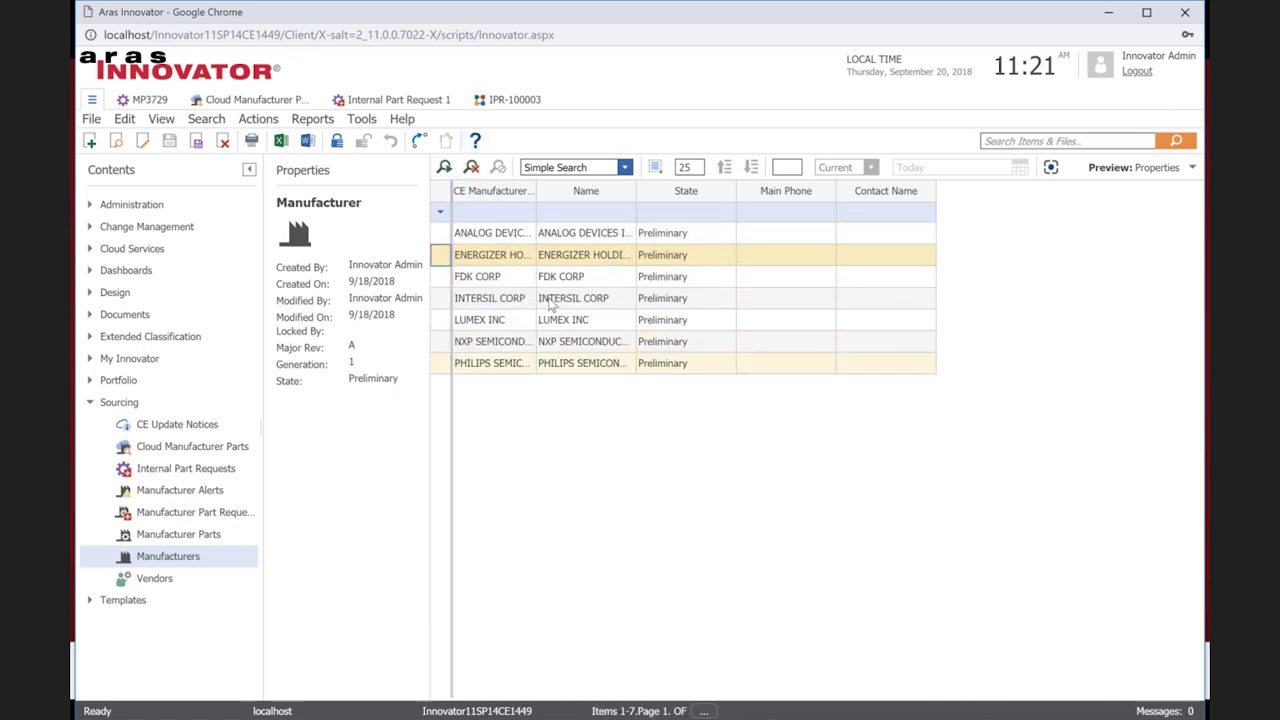
{"action": "double_click", "coordinate": [516, 258]}
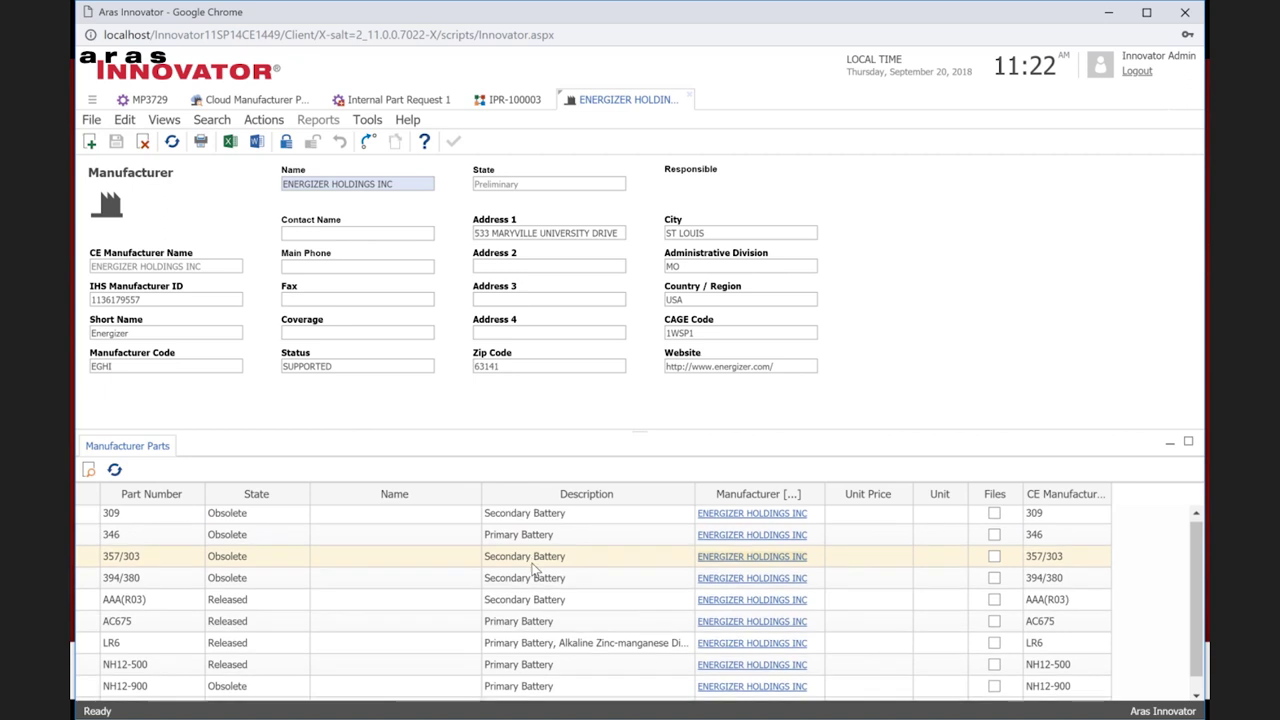
{"action": "scroll", "coordinate": [530, 572], "scroll_direction": "down", "scroll_amount": 1}
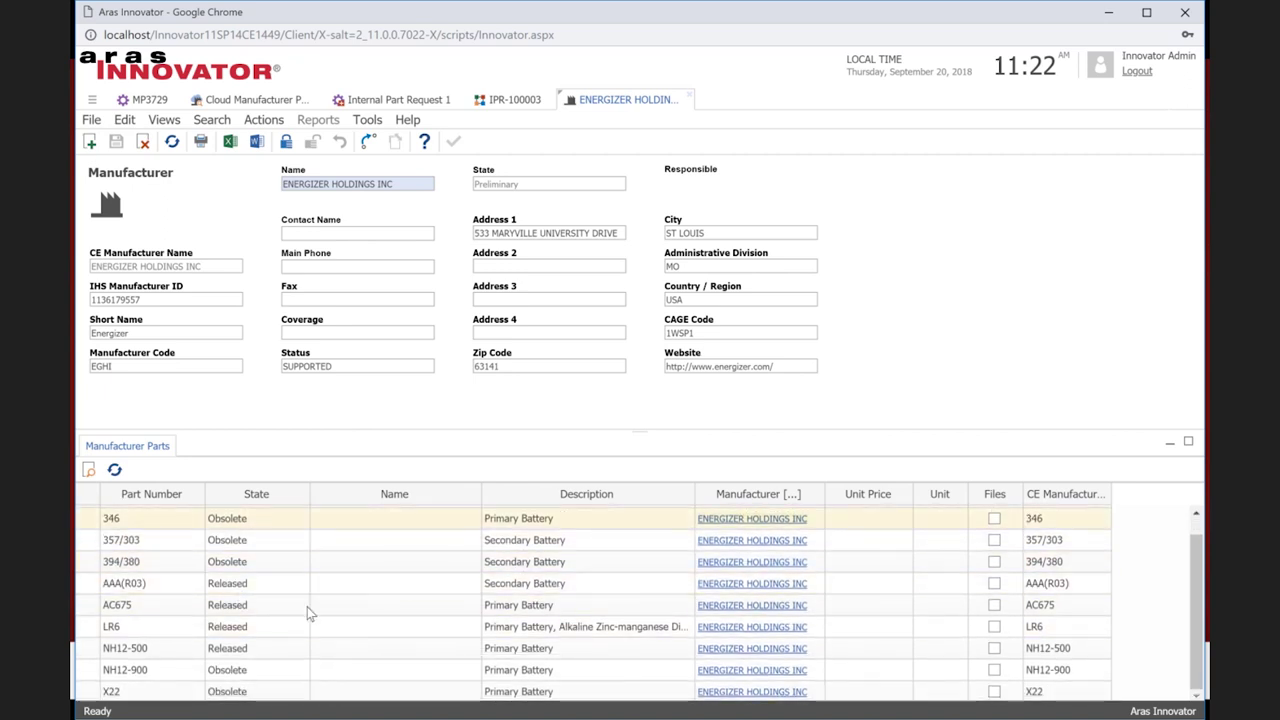
{"action": "scroll", "coordinate": [343, 602], "scroll_direction": "up", "scroll_amount": 1}
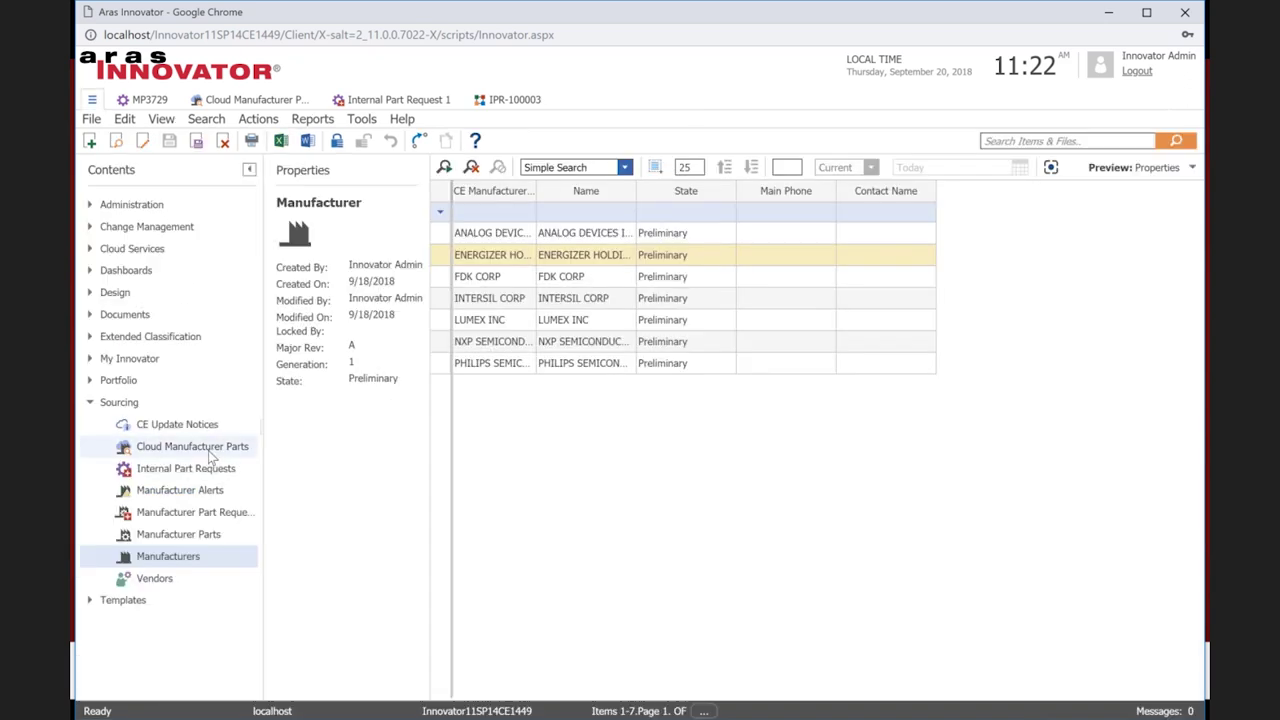
Search the CE update notices under Sourcing and open notice CEN-100001 to view its details
{"action": "left_click", "coordinate": [176, 426]}
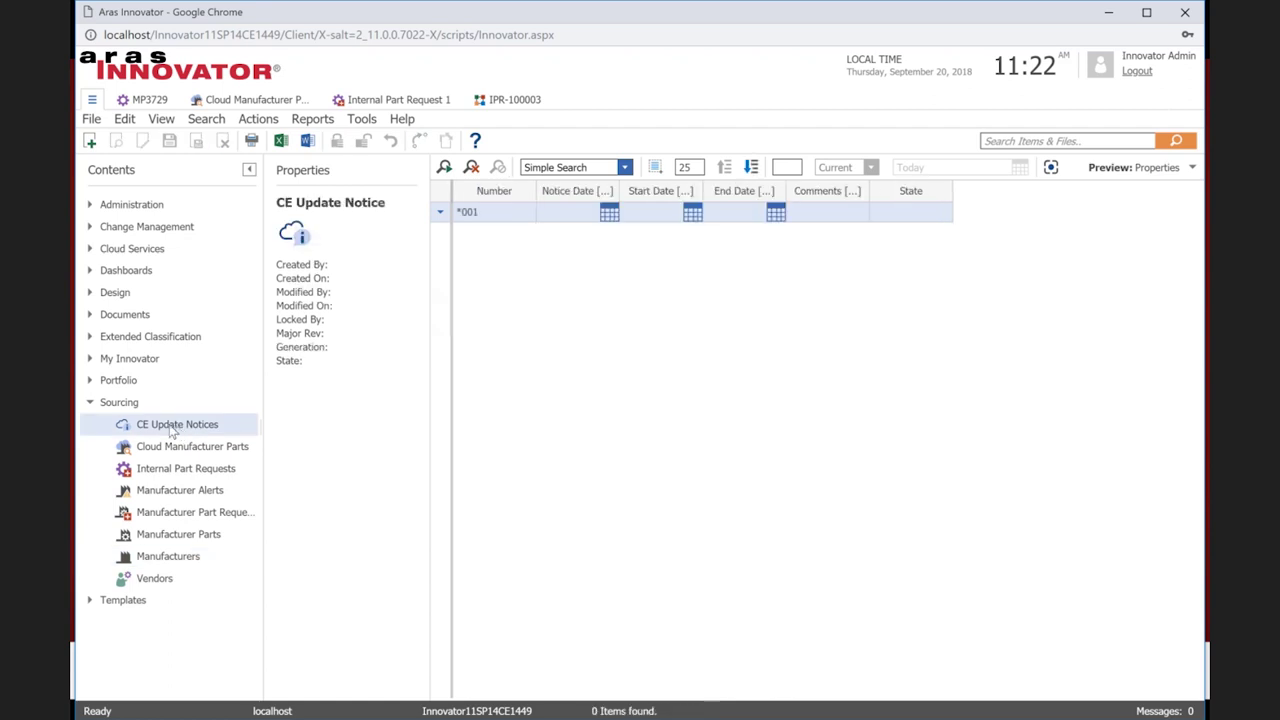
{"action": "left_click", "coordinate": [445, 168]}
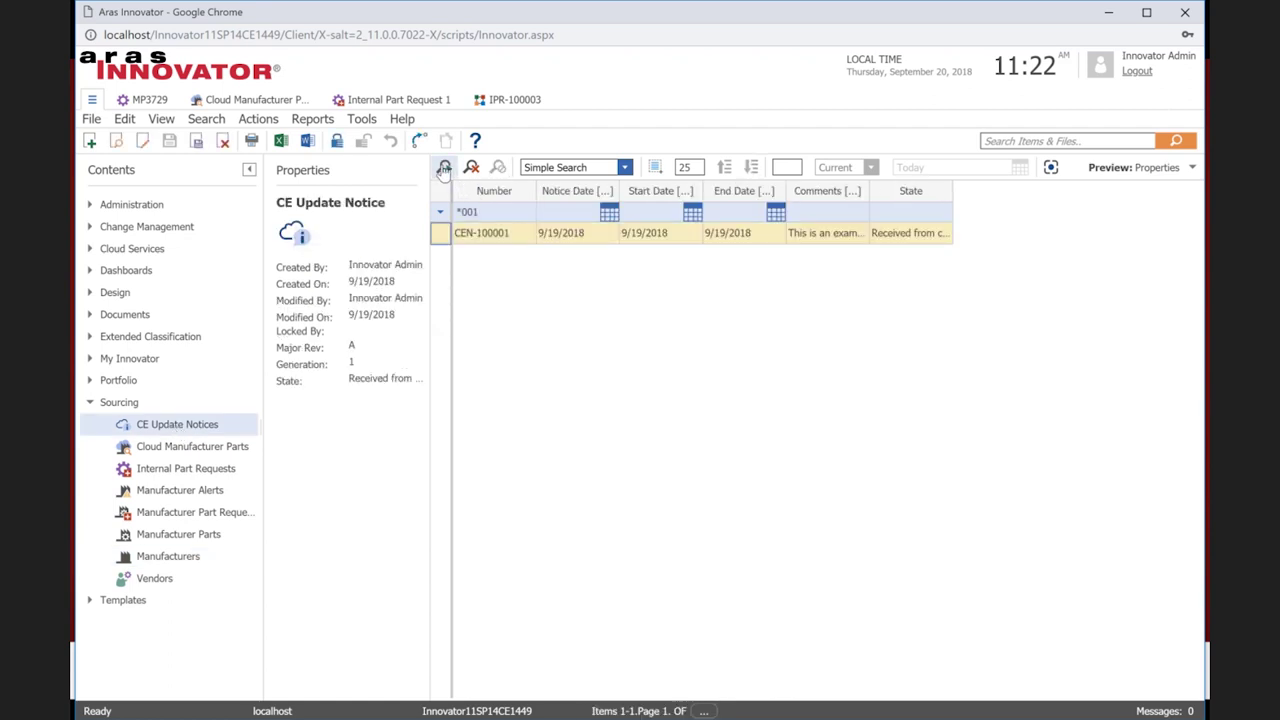
{"action": "double_click", "coordinate": [515, 232]}
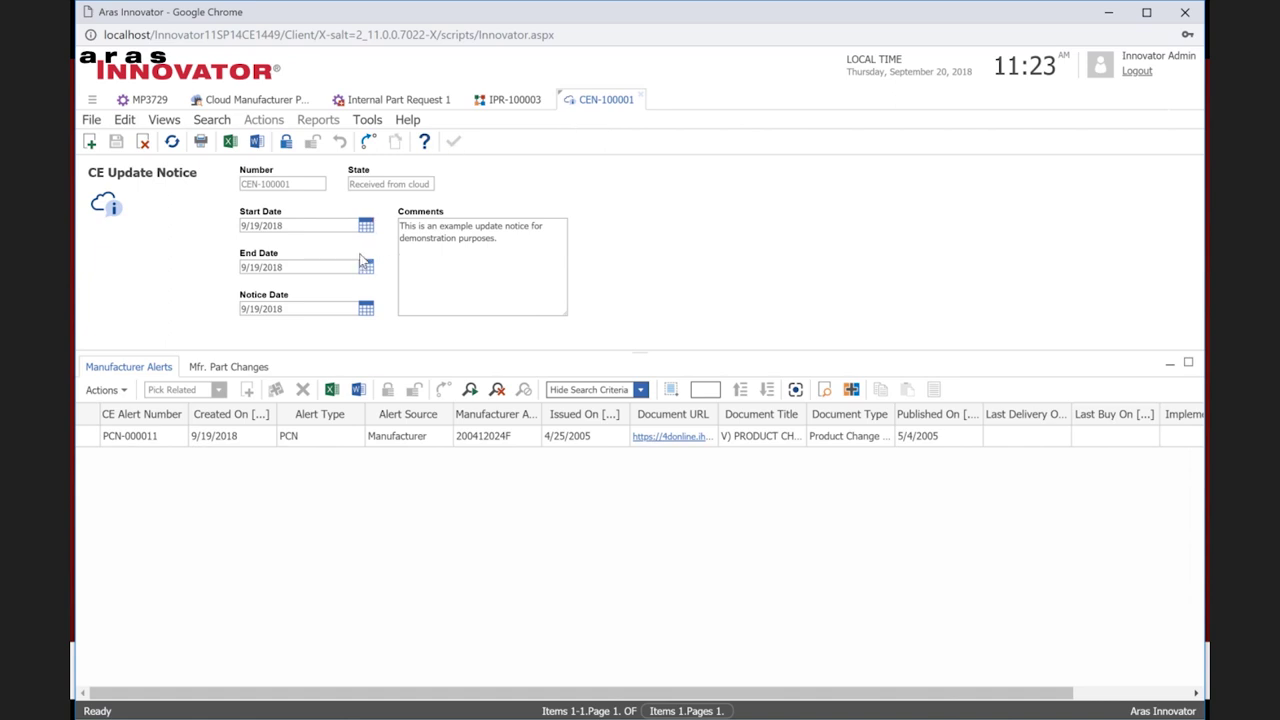
View manufacturer alert PCN-000011 from the update notice, close it, and inspect the notice's manufacturer part changes for BZX585-C16
{"action": "double_click", "coordinate": [167, 440]}
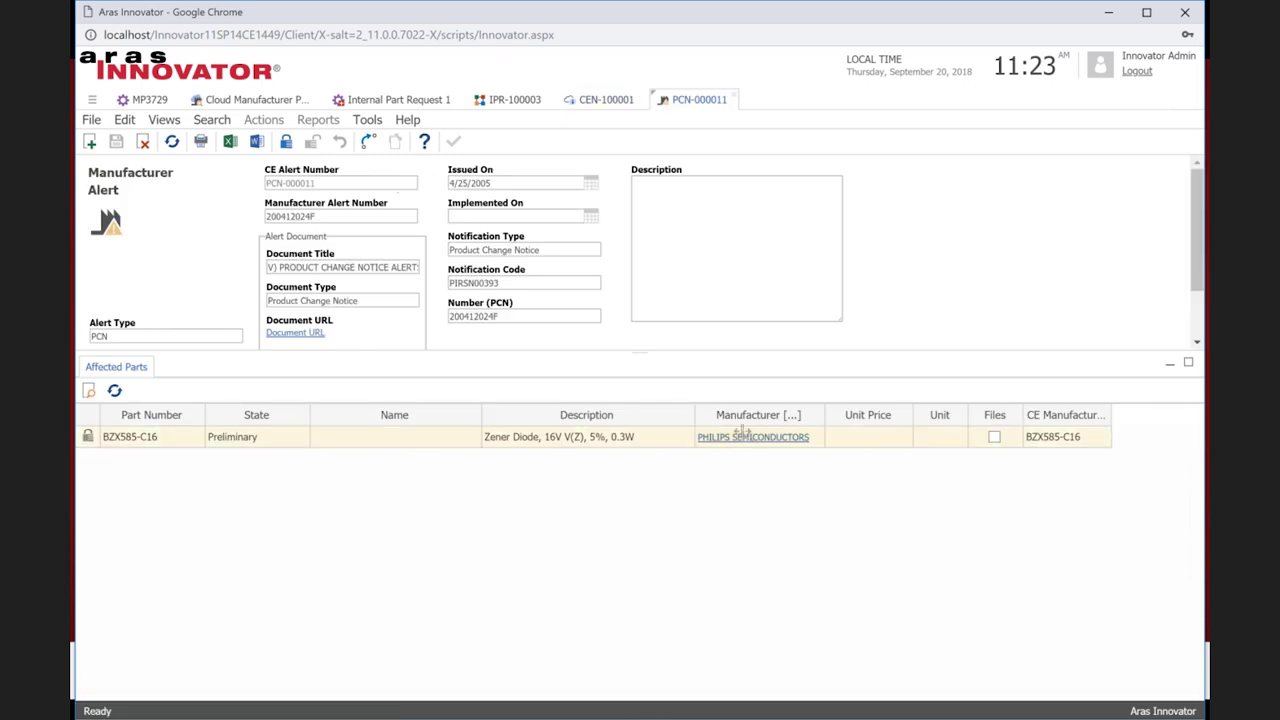
{"action": "left_click", "coordinate": [733, 96]}
{"action": "left_click", "coordinate": [228, 367]}
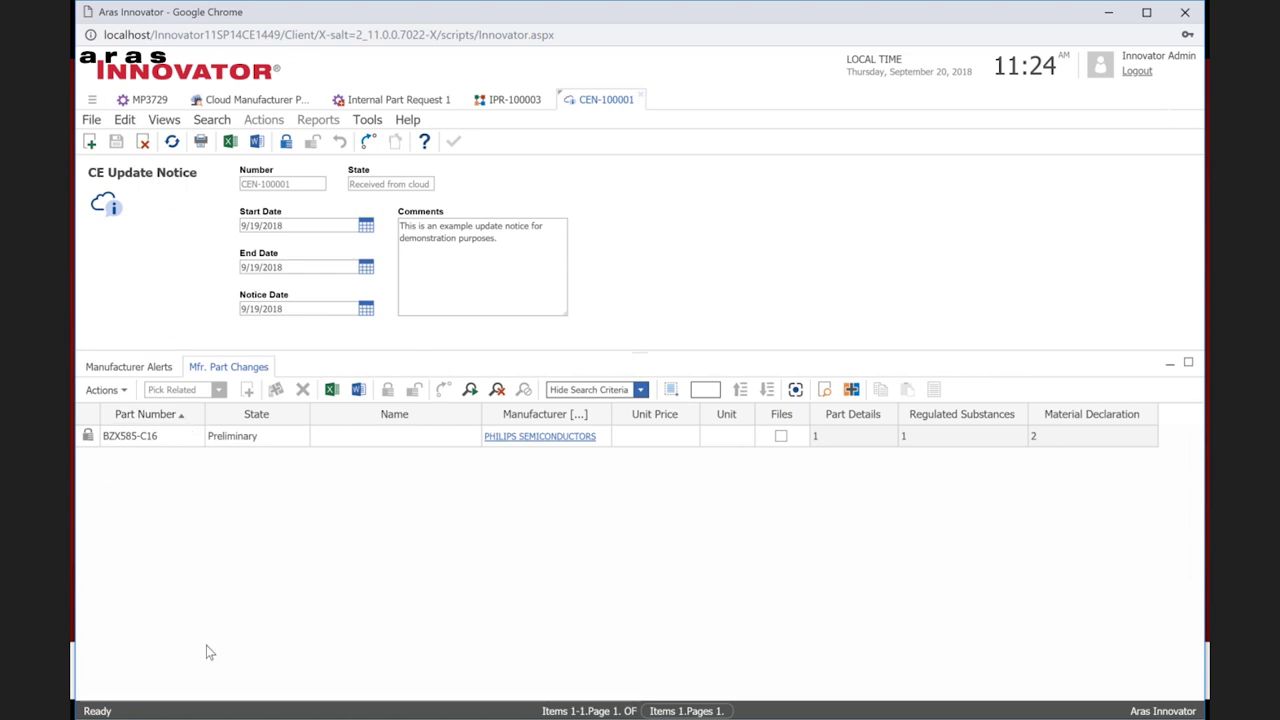
{"action": "left_click", "coordinate": [157, 436]}
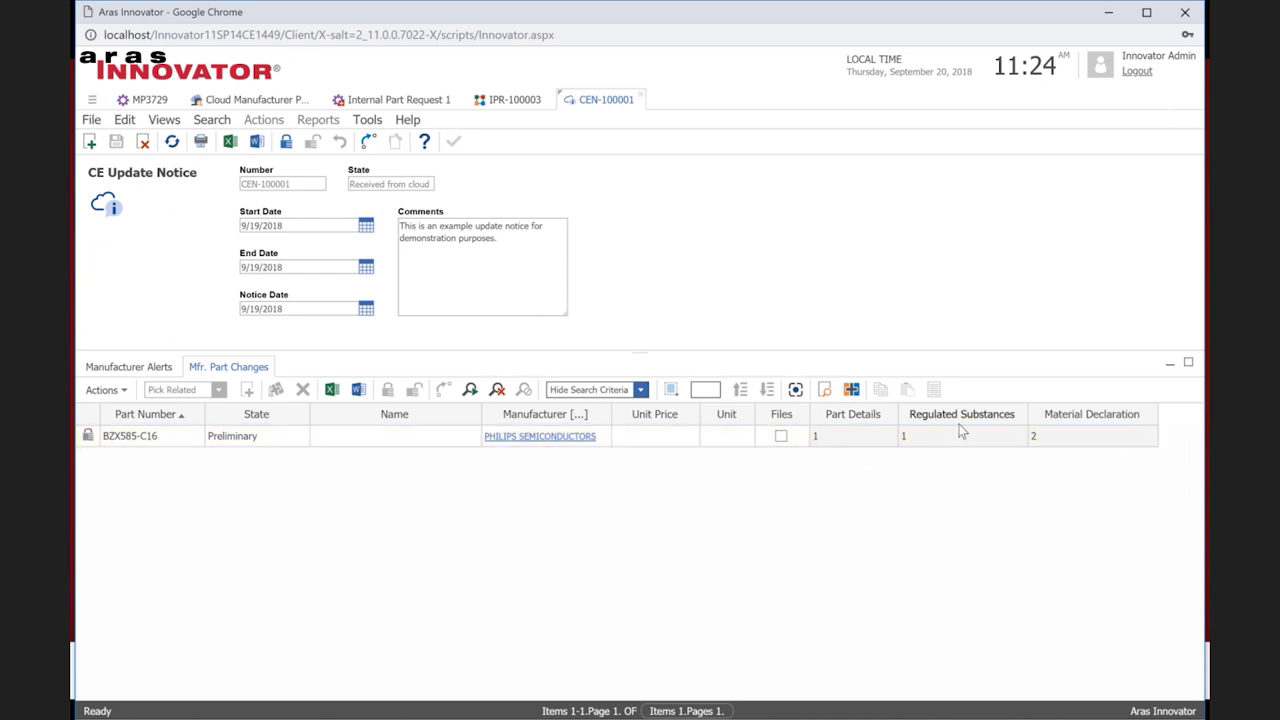
Open manufacturer part BZX585-C16 from the update notice and look through its part detail attributes
{"action": "right_click", "coordinate": [439, 441]}
{"action": "left_click", "coordinate": [462, 449]}
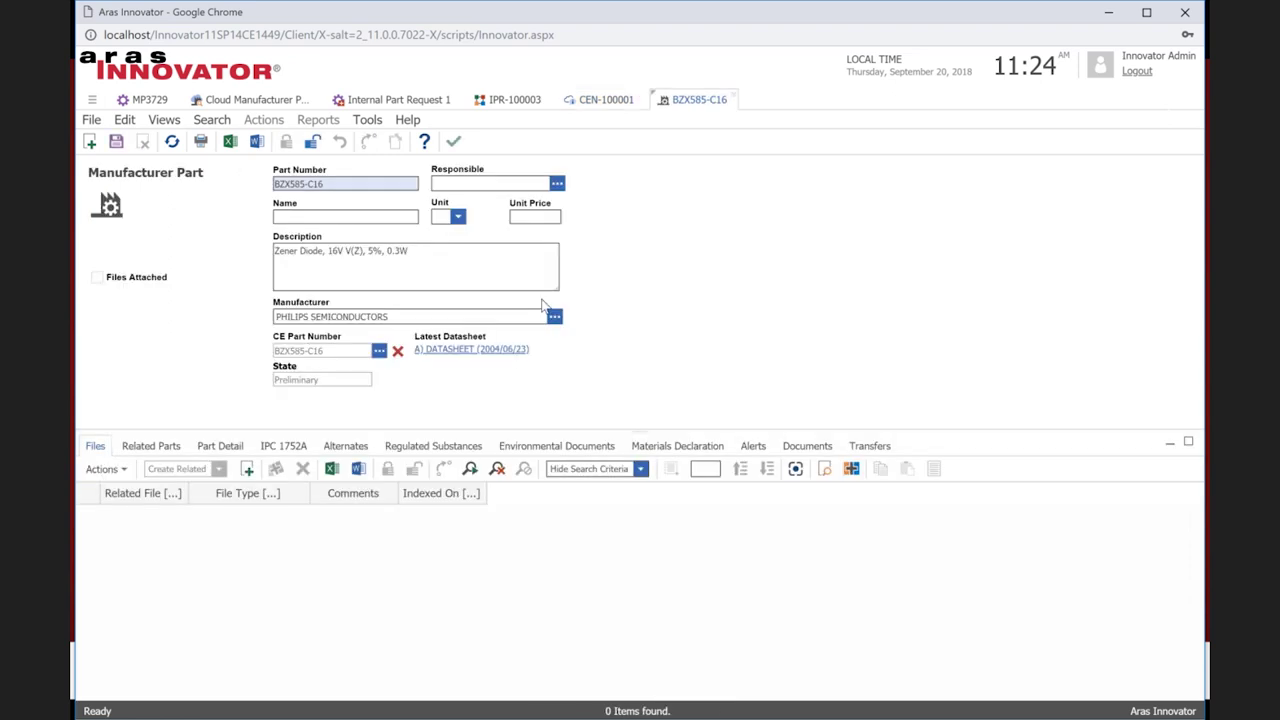
{"action": "left_click", "coordinate": [220, 445]}
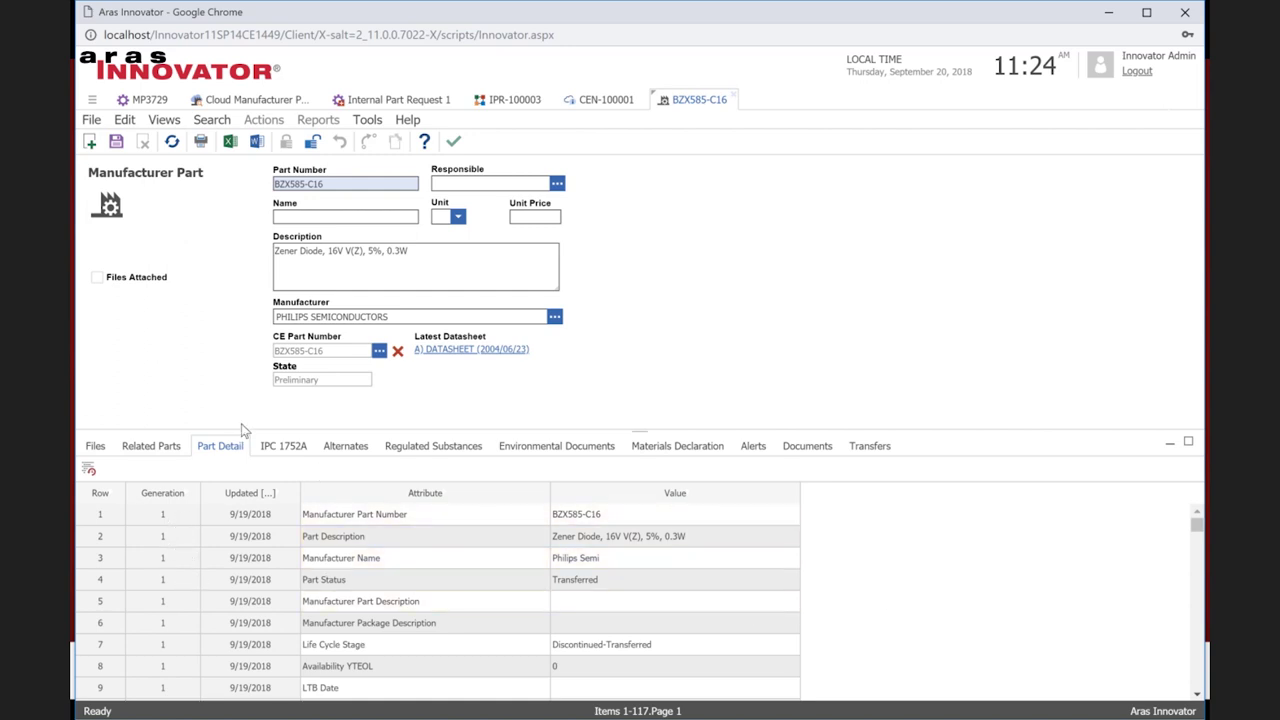
{"action": "scroll", "coordinate": [865, 555], "scroll_direction": "down", "scroll_amount": 2}
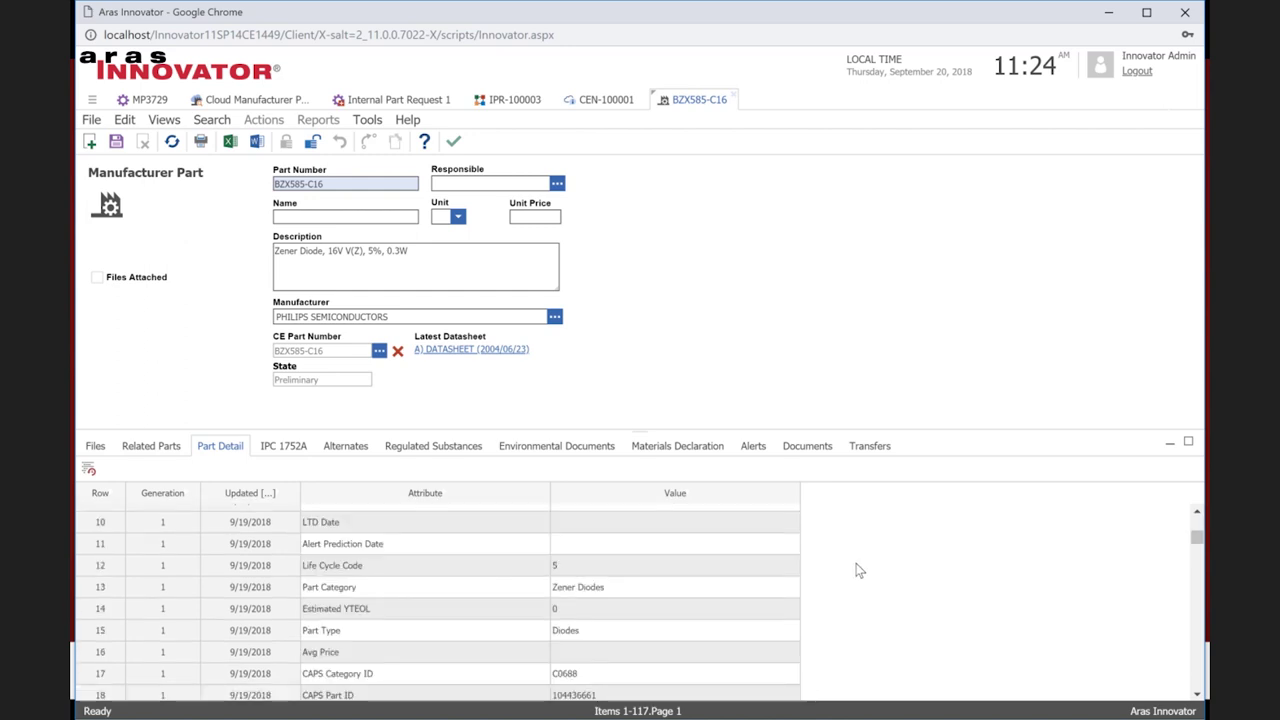
{"action": "scroll", "coordinate": [850, 570], "scroll_direction": "down", "scroll_amount": 10}
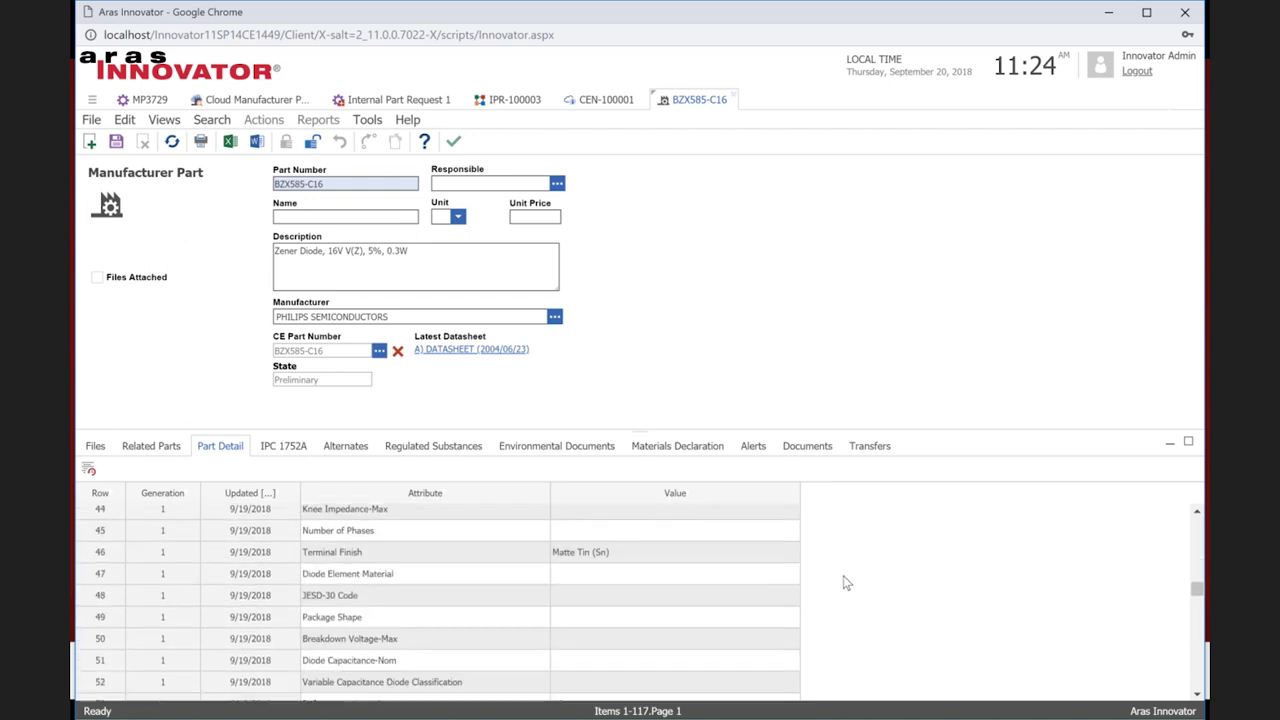
{"action": "scroll", "coordinate": [844, 583], "scroll_direction": "down", "scroll_amount": 6}
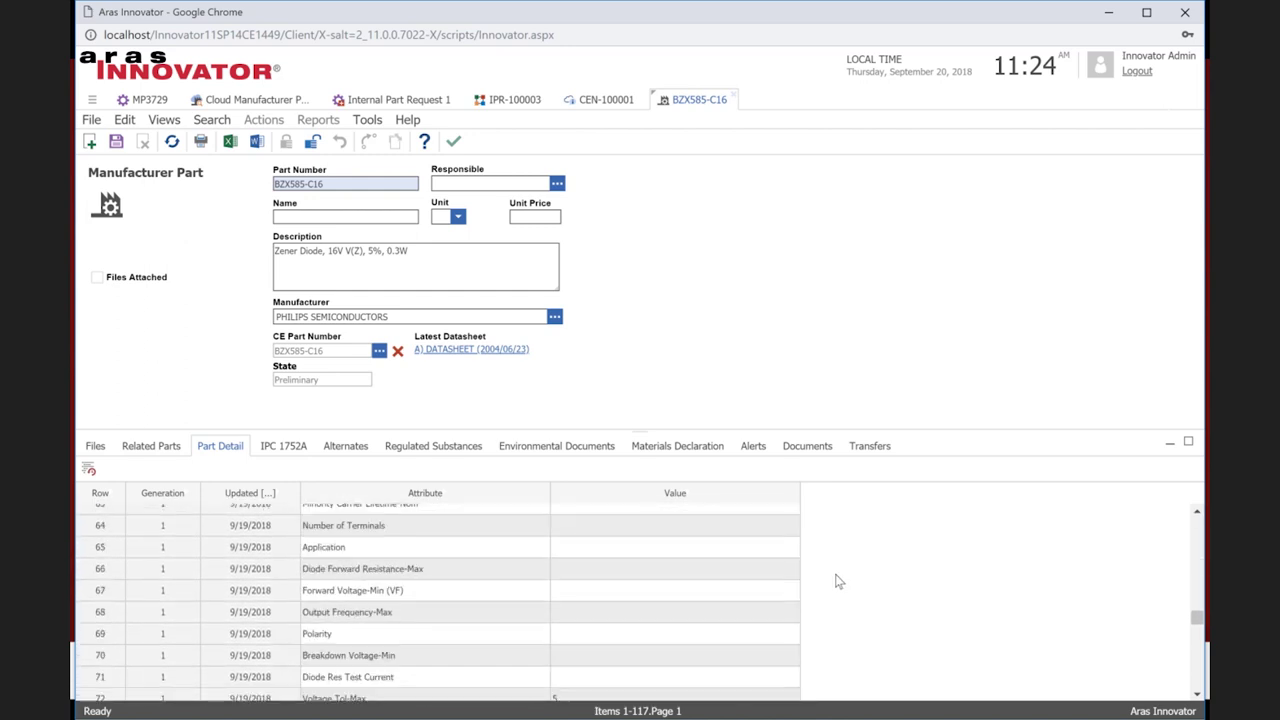
{"action": "scroll", "coordinate": [838, 578], "scroll_direction": "down", "scroll_amount": 8}
{"action": "scroll", "coordinate": [850, 585], "scroll_direction": "up", "scroll_amount": 8}
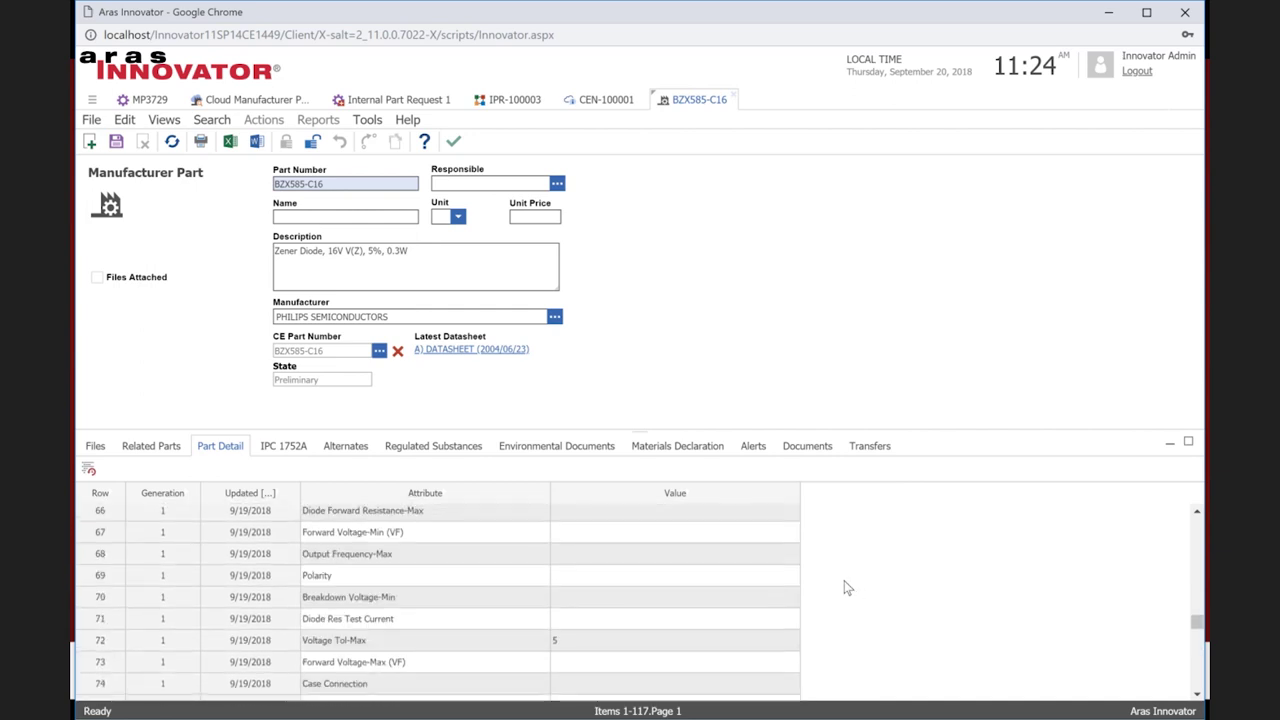
{"action": "scroll", "coordinate": [845, 588], "scroll_direction": "up", "scroll_amount": 4}
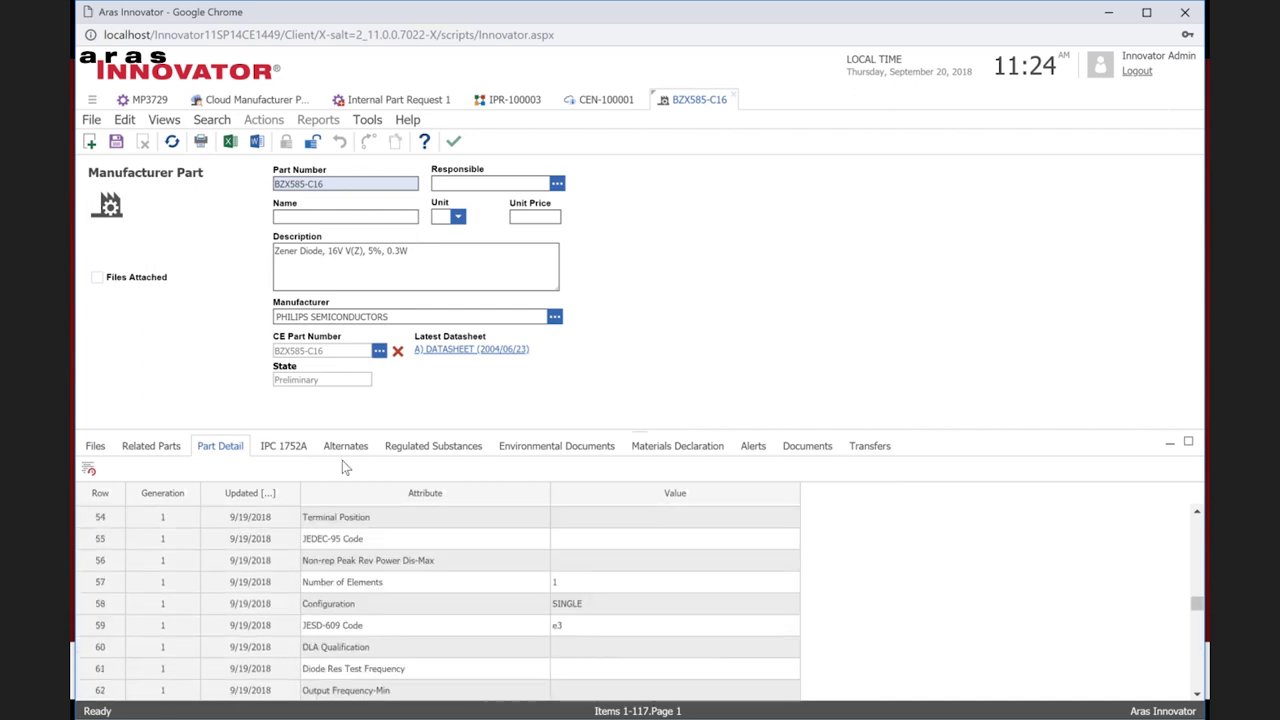
Show the change history of BZX585-C16's part details, examine the SC Risk entry, and filter the list to changed attributes only
{"action": "left_click", "coordinate": [88, 470]}
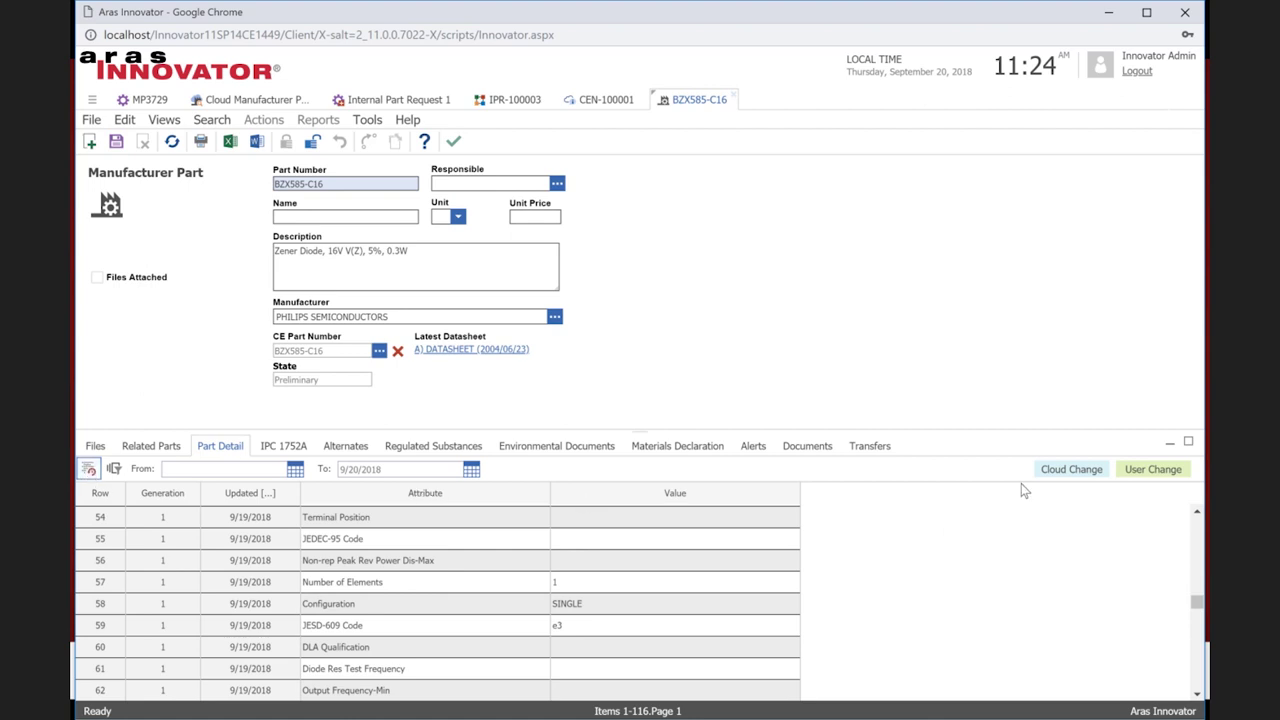
{"action": "scroll", "coordinate": [903, 566], "scroll_direction": "down", "scroll_amount": 6}
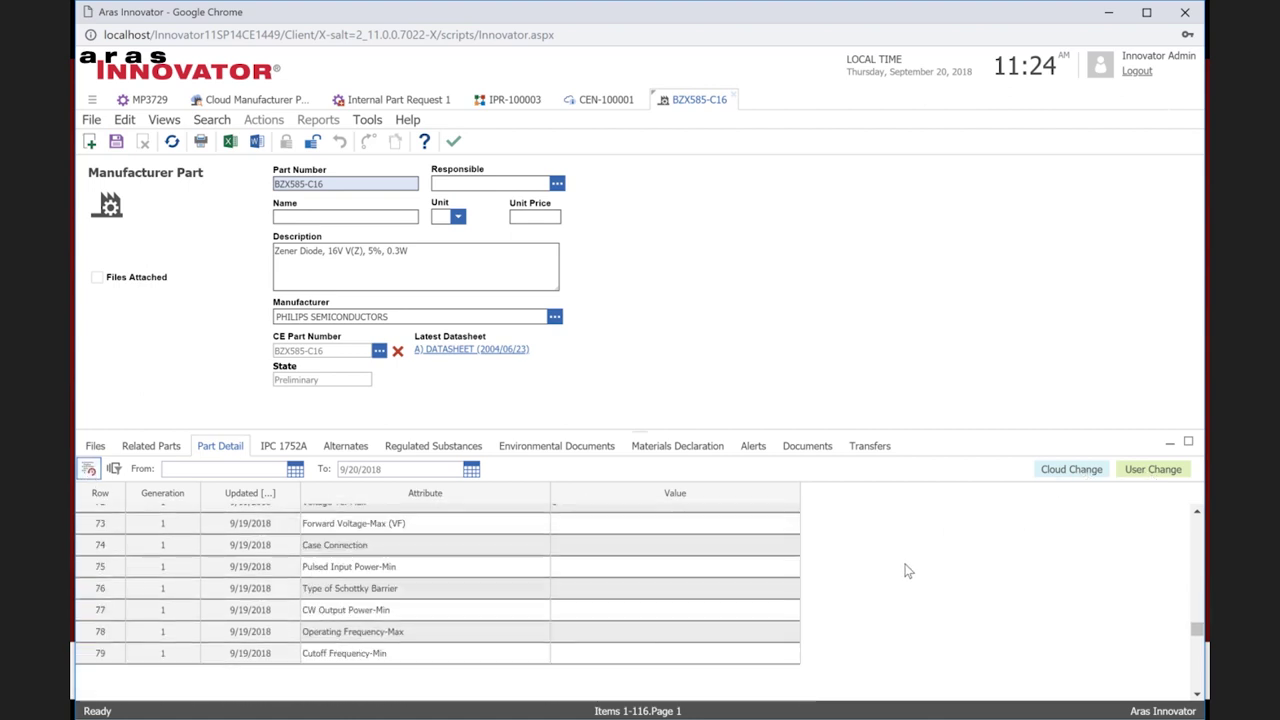
{"action": "scroll", "coordinate": [910, 574], "scroll_direction": "down", "scroll_amount": 9}
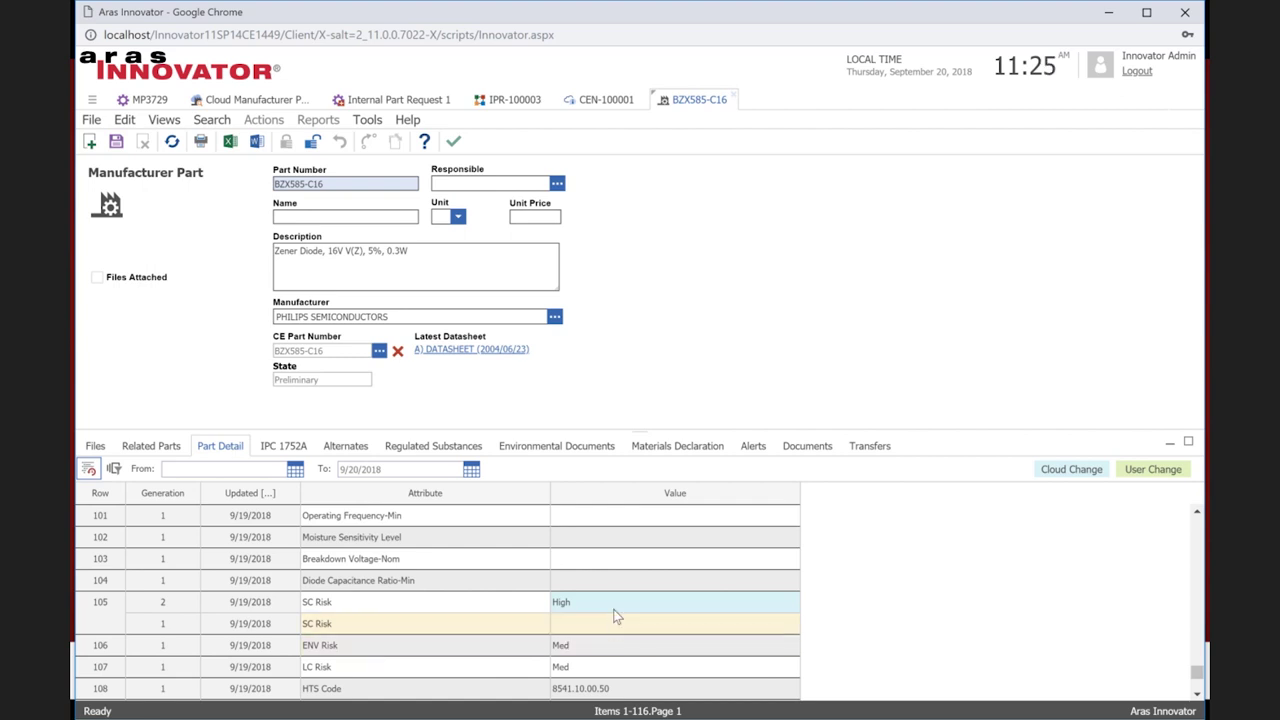
{"action": "scroll", "coordinate": [907, 620], "scroll_direction": "down", "scroll_amount": 1}
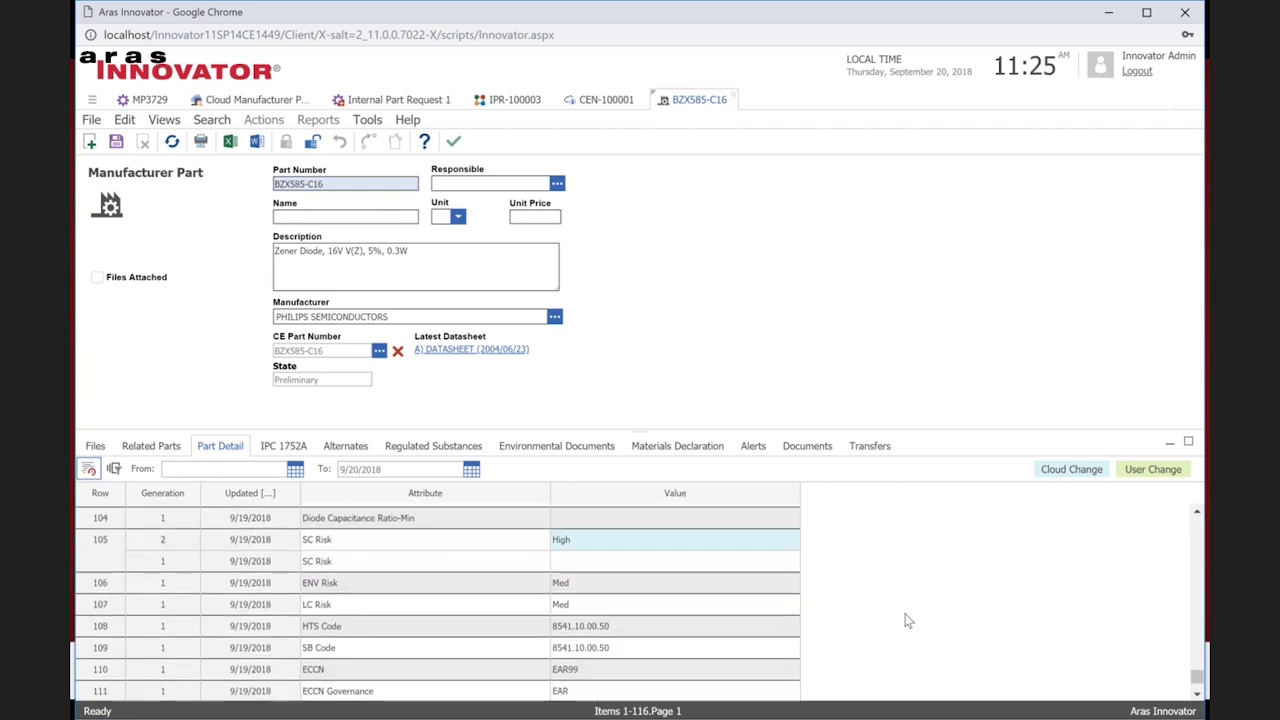
{"action": "scroll", "coordinate": [907, 620], "scroll_direction": "up", "scroll_amount": 10}
{"action": "left_click", "coordinate": [114, 470]}
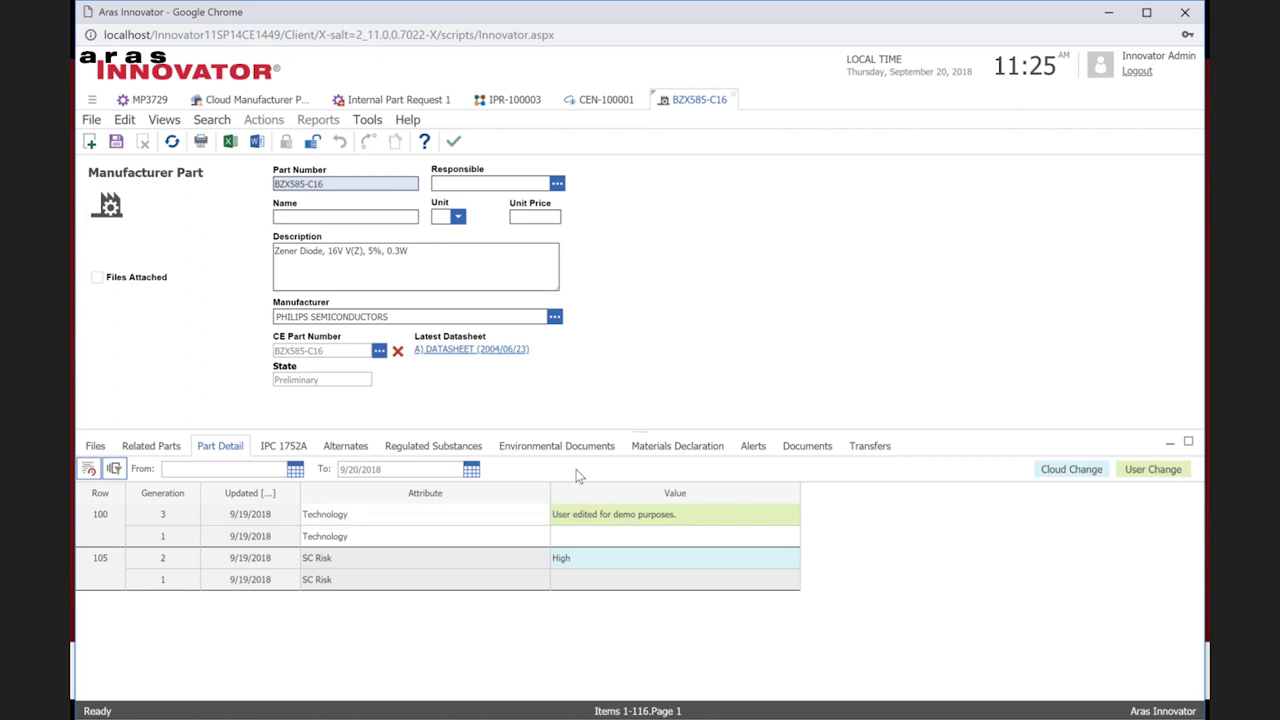
View the part's regulated substances with their change history, limited to the changed attributes
{"action": "left_click", "coordinate": [437, 448]}
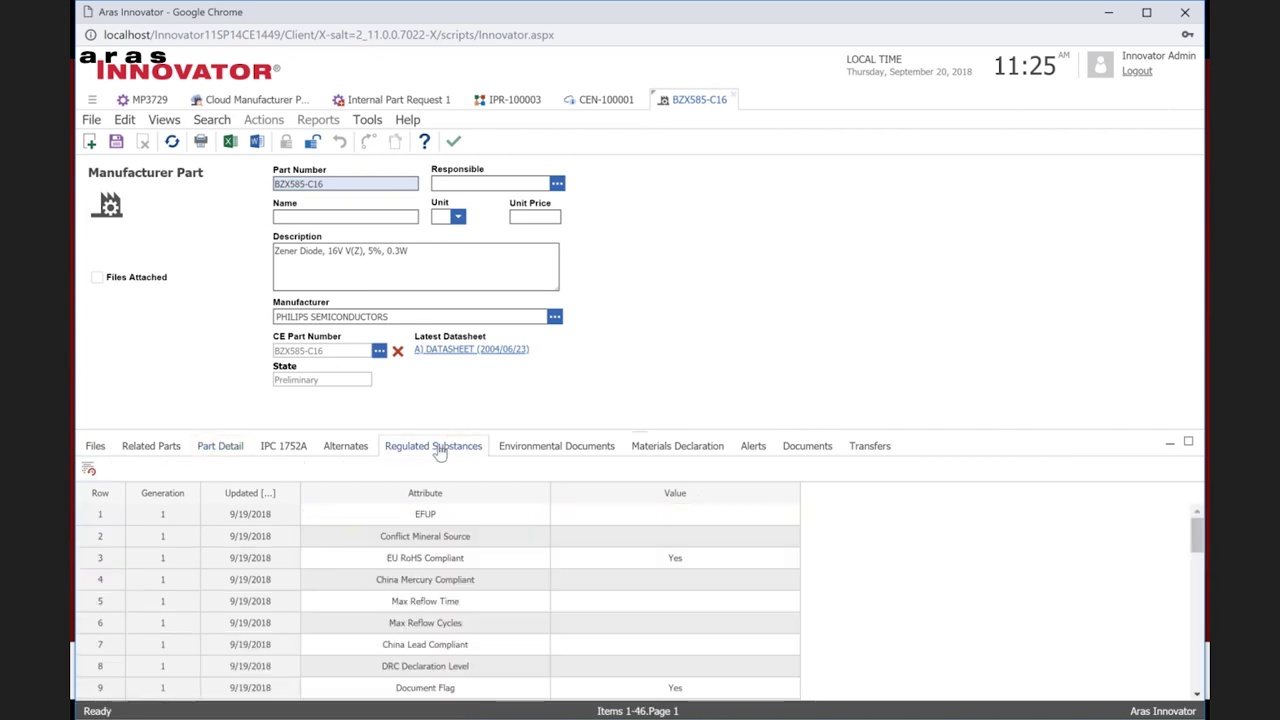
{"action": "left_click", "coordinate": [88, 470]}
{"action": "left_click", "coordinate": [113, 470]}
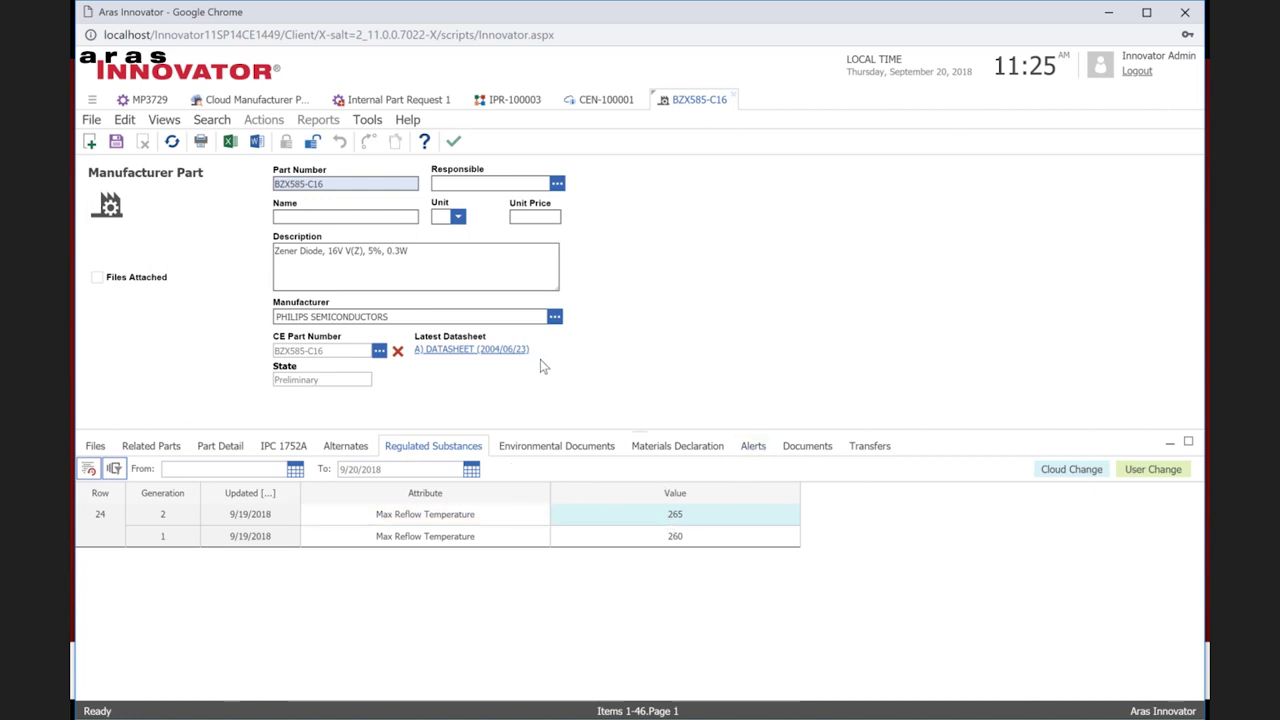
View the part's materials declaration with its change history, limited to the changed rows
{"action": "left_click", "coordinate": [651, 447]}
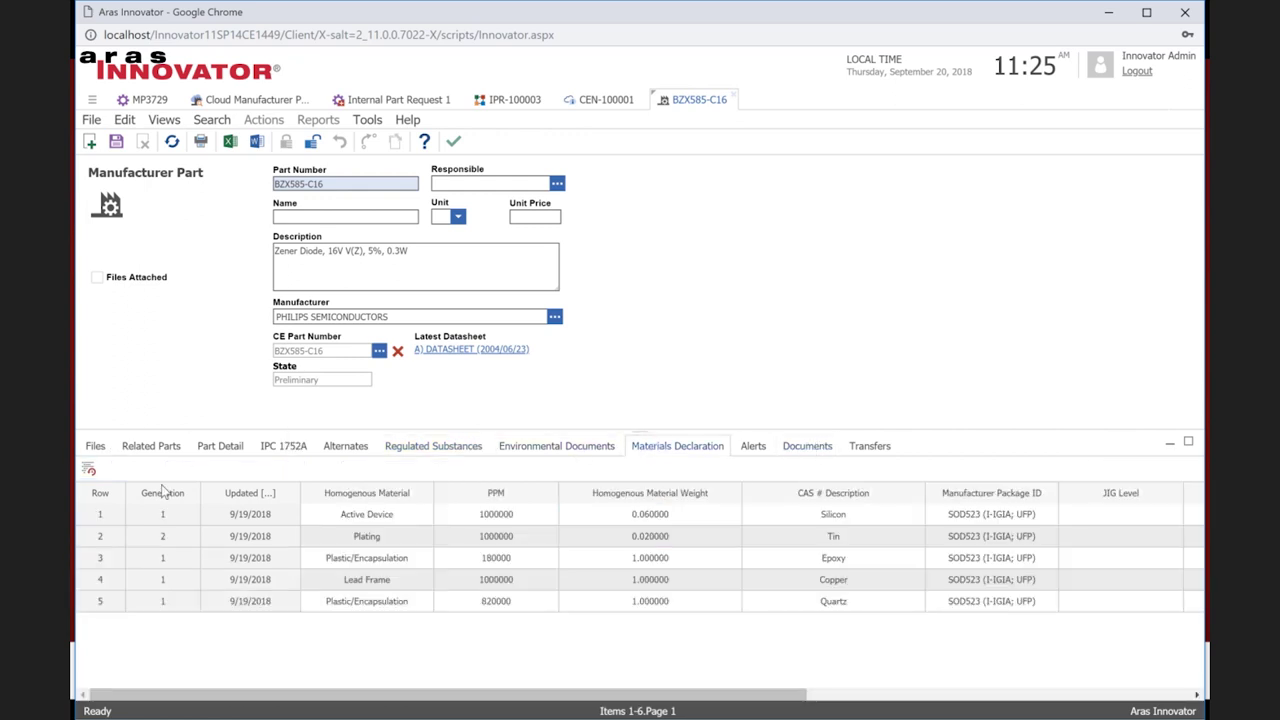
{"action": "left_click", "coordinate": [88, 469]}
{"action": "left_click", "coordinate": [113, 469]}
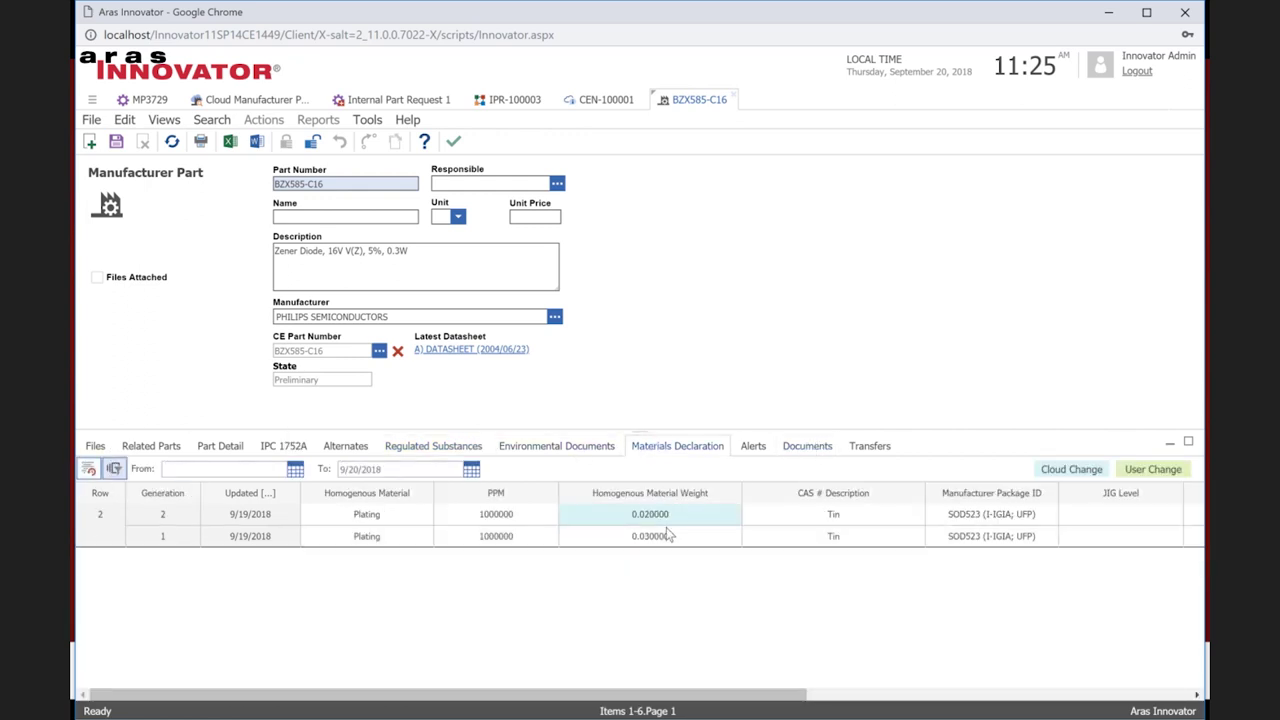
{"action": "mouse_move", "coordinate": [765, 694]}
{"action": "left_mouse_down"}
{"action": "mouse_move", "coordinate": [1043, 688]}
{"action": "mouse_move", "coordinate": [750, 690]}
{"action": "left_mouse_up"}
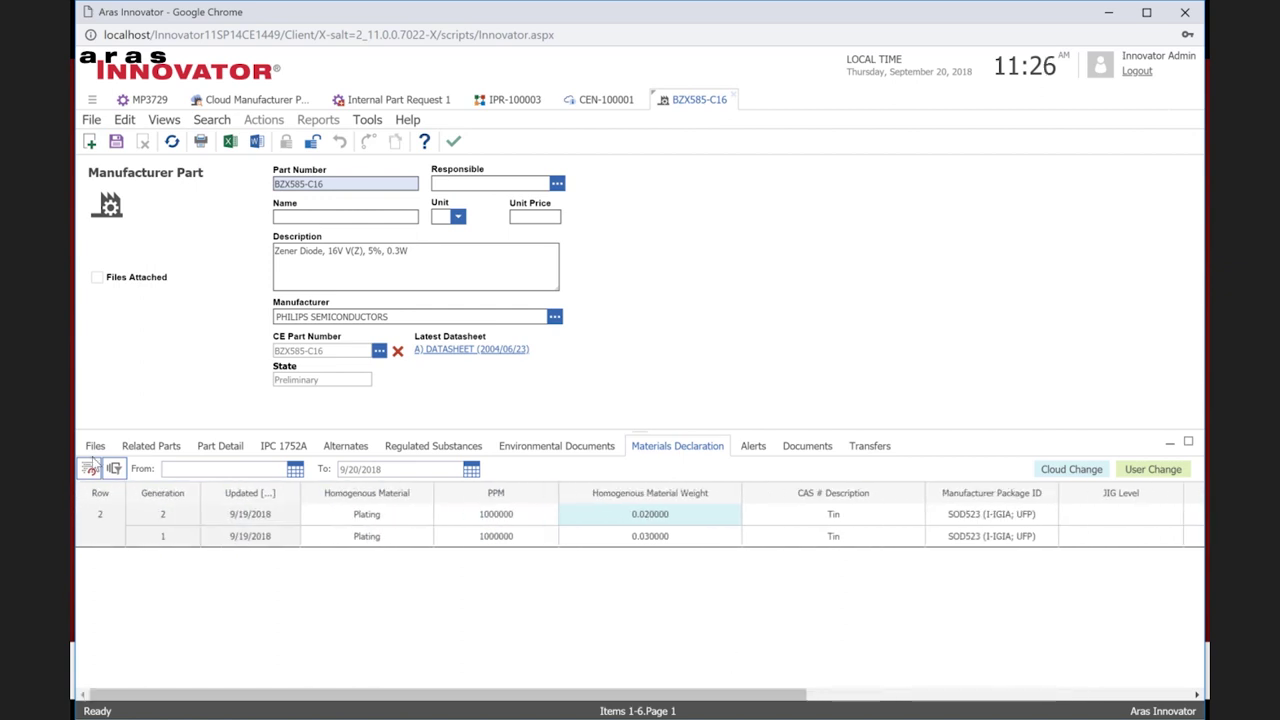